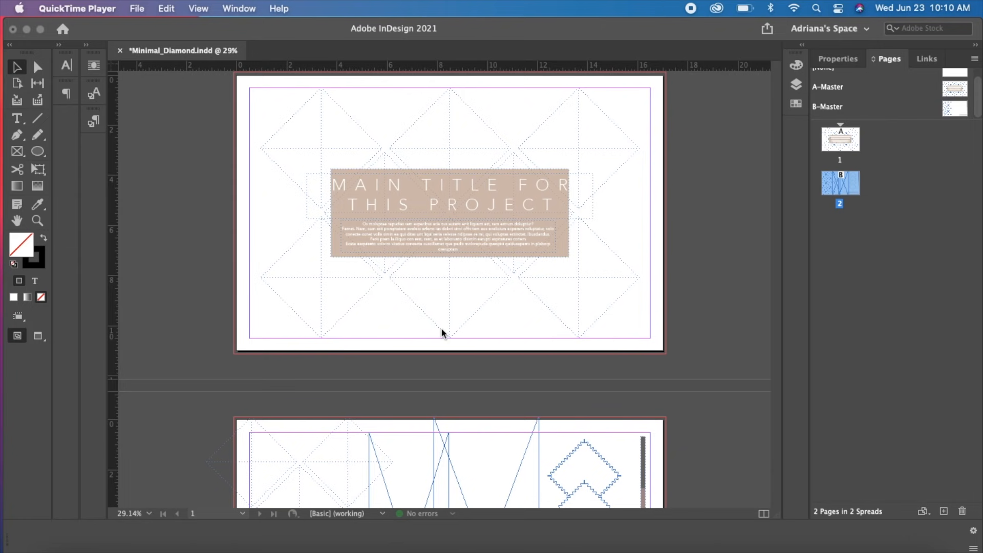
# Look over both pages and the available workspaces, and enlarge the master pages section to list all masters
pyautogui.click(527, 403)
pyautogui.moveTo(523, 395); pyautogui.dragTo(517, 147)
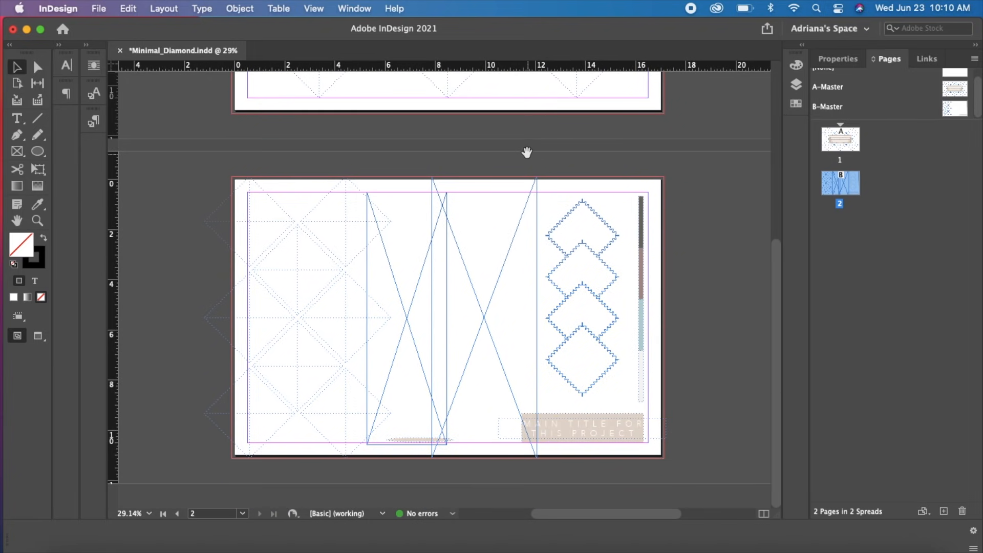
pyautogui.scroll(5, 525, 172)
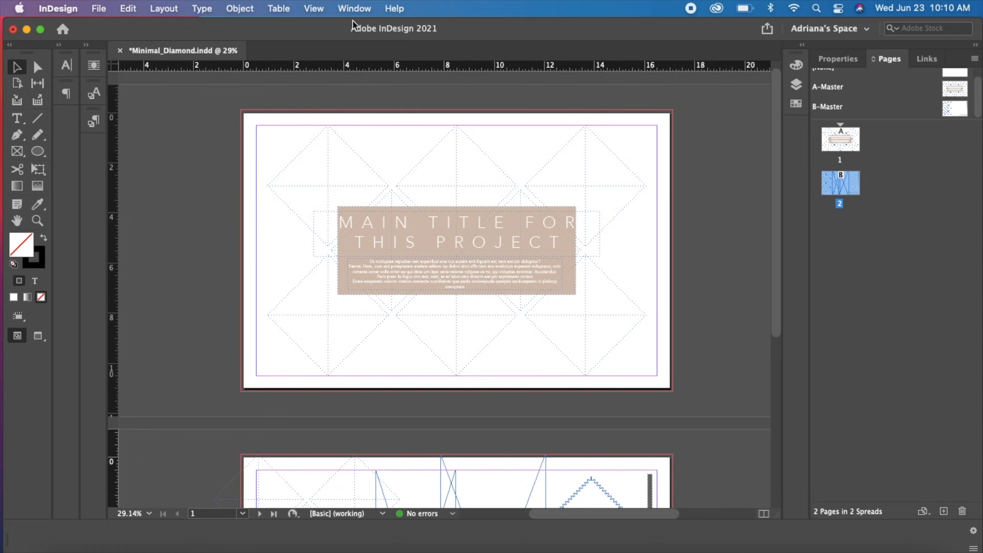
pyautogui.click(870, 29)
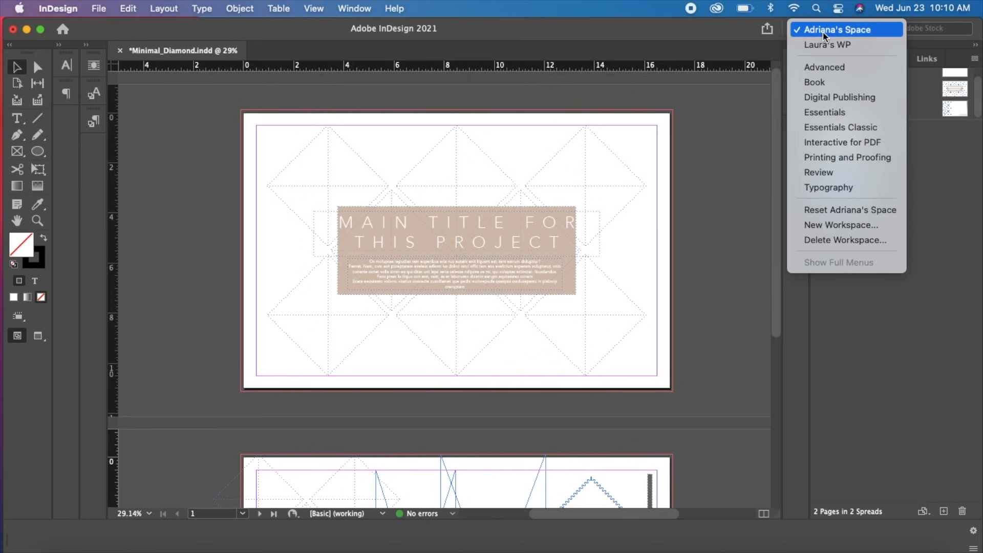
pyautogui.click(822, 49)
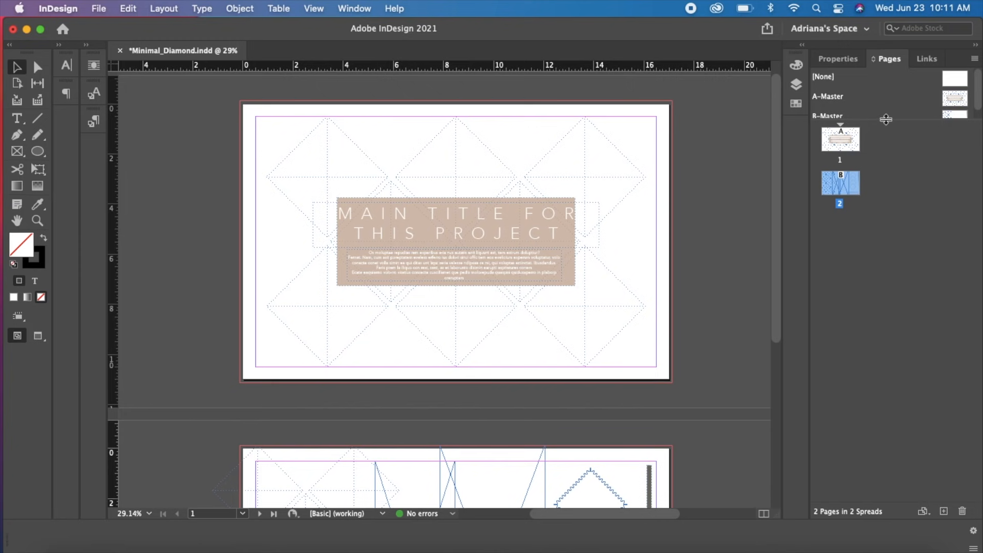
pyautogui.moveTo(885, 121); pyautogui.dragTo(888, 167)
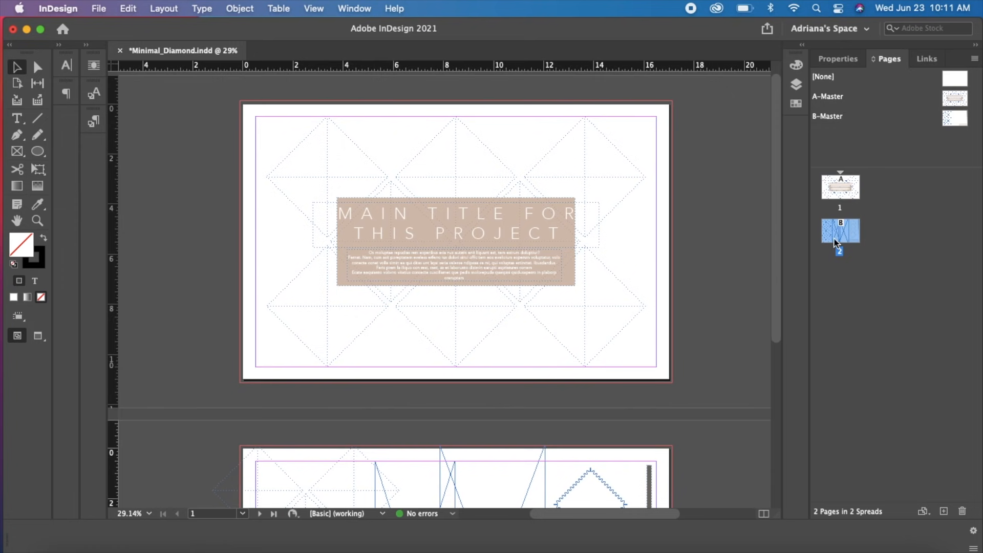
# Try to select the title block and the surrounding diamond frames directly on page 1
pyautogui.click(457, 282)
pyautogui.moveTo(447, 197); pyautogui.dragTo(361, 244)
pyautogui.moveTo(378, 154); pyautogui.dragTo(288, 278)
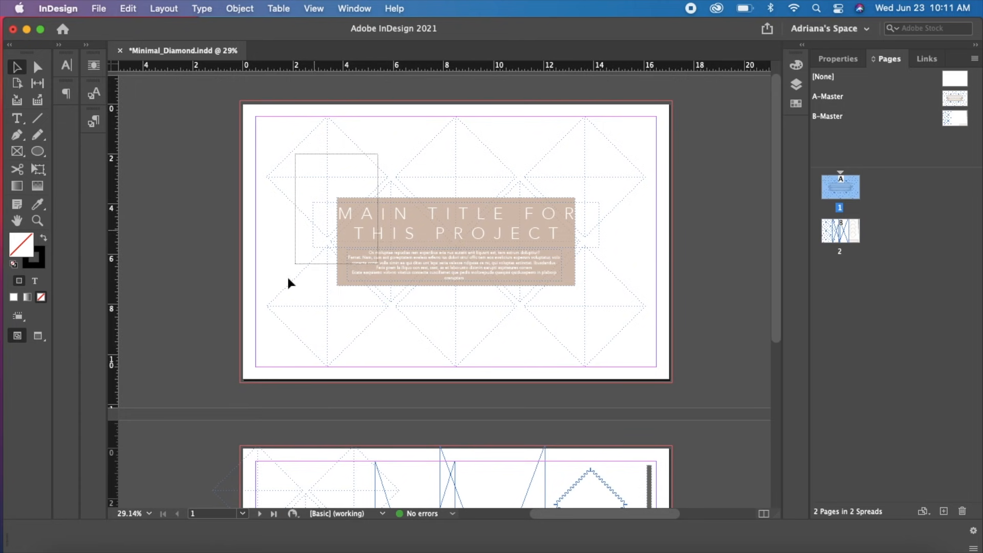
pyautogui.moveTo(276, 132); pyautogui.dragTo(475, 280)
pyautogui.moveTo(539, 175); pyautogui.dragTo(627, 250)
pyautogui.moveTo(597, 141); pyautogui.dragTo(665, 198)
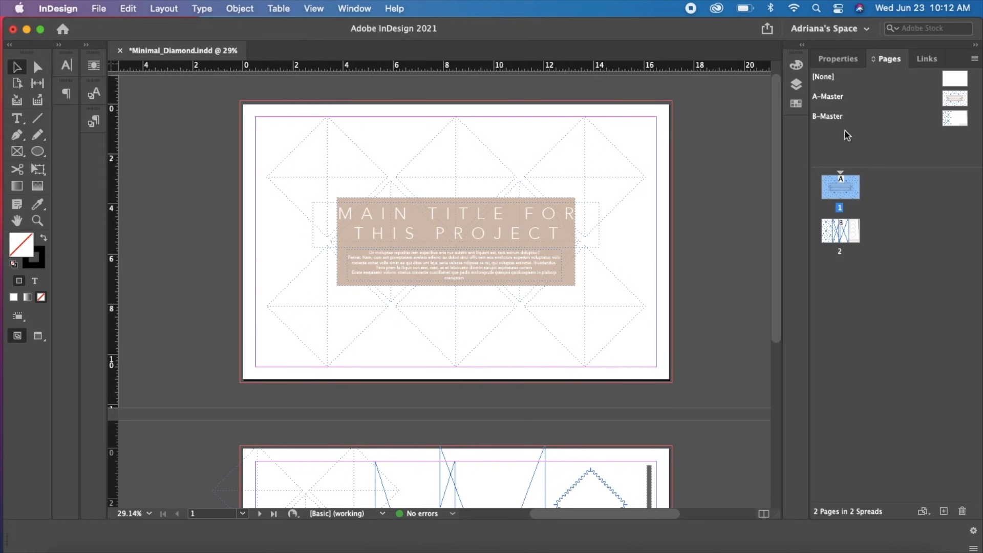
# Open A-Master for editing and select the middle diamond frame of the upper row
pyautogui.doubleClick(956, 101)
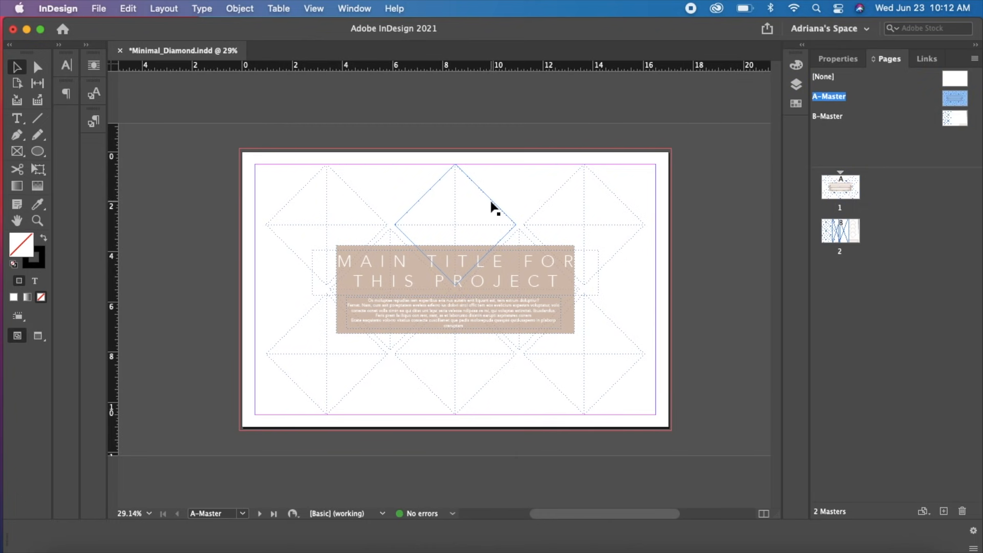
pyautogui.click(452, 286)
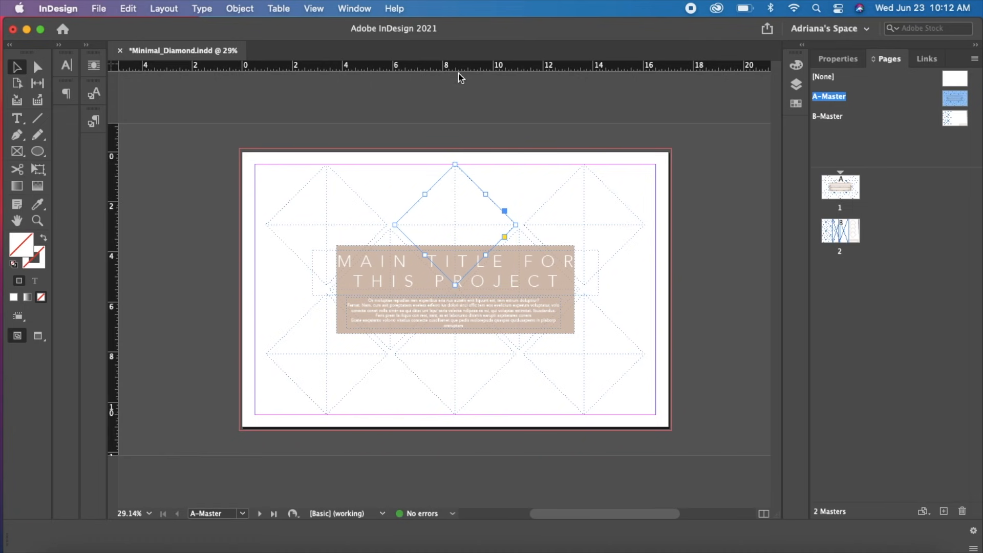
pyautogui.press('z')
pyautogui.moveTo(377, 190); pyautogui.dragTo(714, 419)
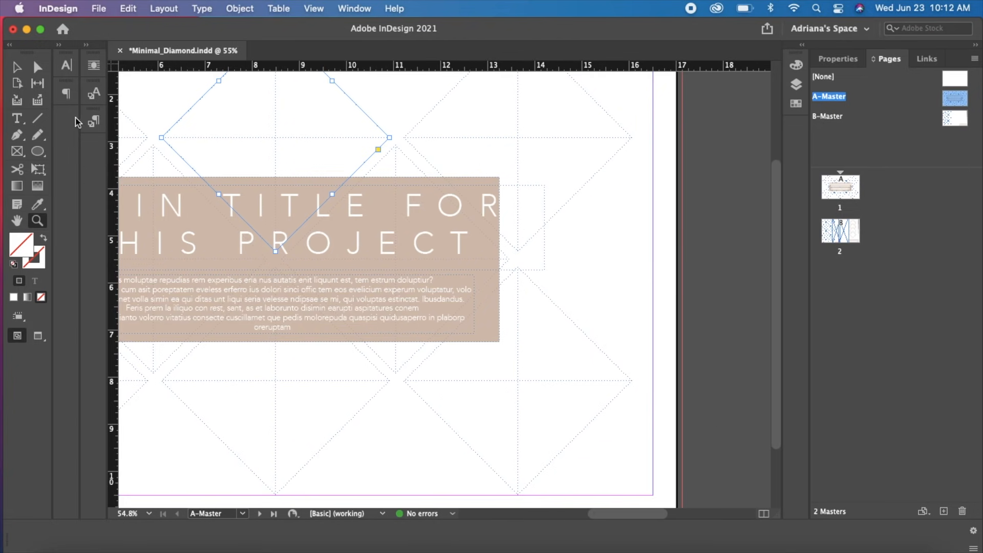
pyautogui.press('super+minus')
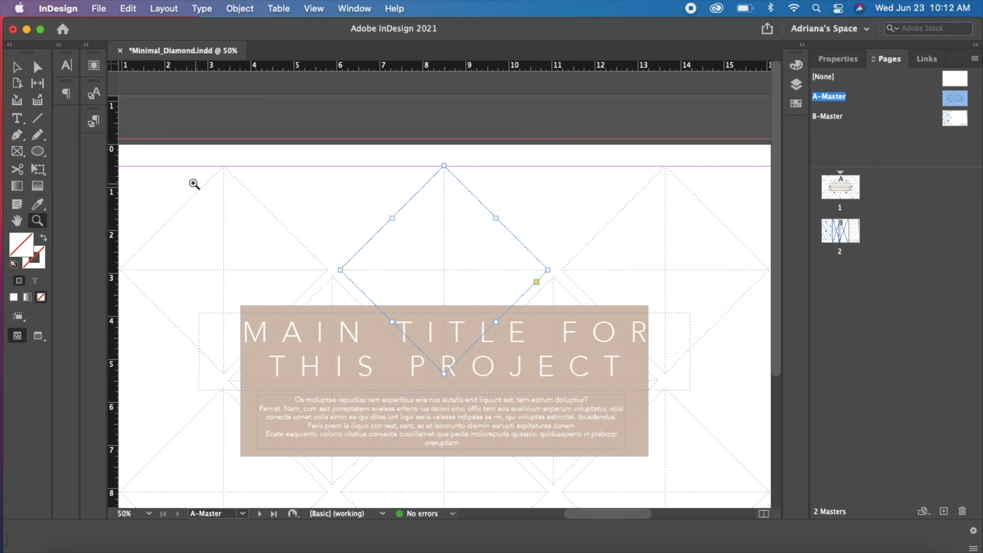
pyautogui.press('super+minus')
# Move the title text, the body text and the beige rectangle off the A-Master page onto the pasteboard
pyautogui.click(17, 67)
pyautogui.click(694, 205)
pyautogui.moveTo(399, 303); pyautogui.dragTo(690, 271)
pyautogui.moveTo(476, 279); pyautogui.dragTo(795, 223)
pyautogui.moveTo(403, 307); pyautogui.dragTo(108, 308)
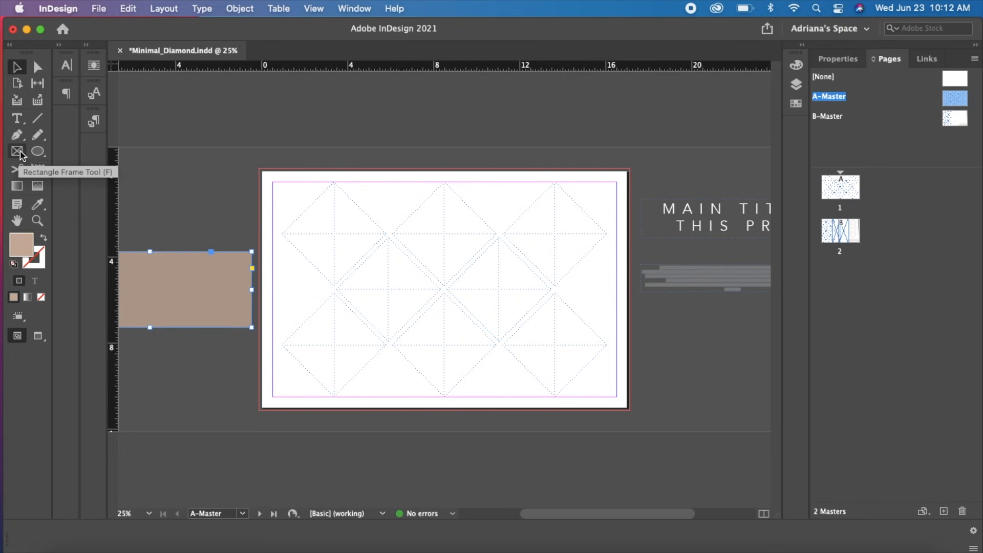
# Create a pentagon frame on the pasteboard above the beige rectangle with the Polygon Frame tool
pyautogui.moveTo(18, 152); pyautogui.dragTo(85, 191)
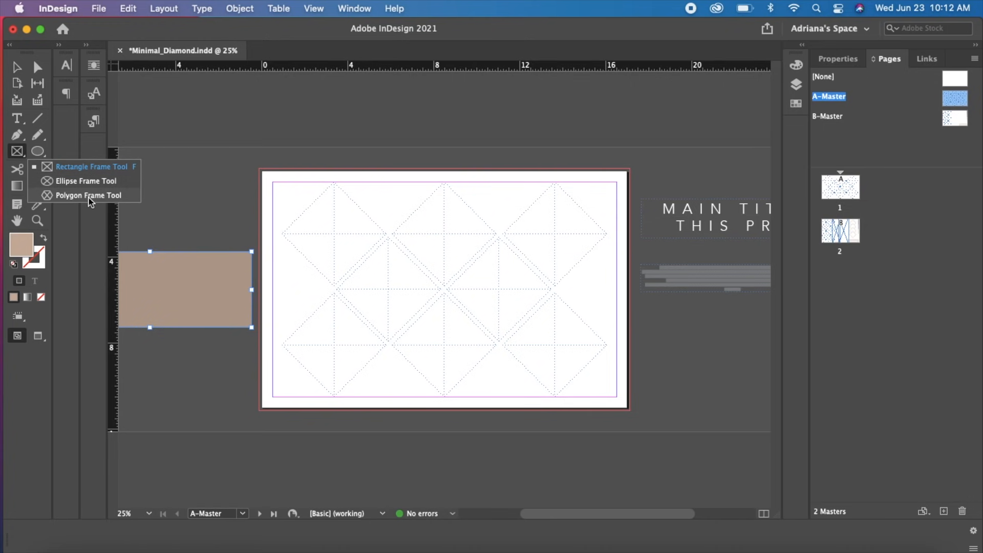
pyautogui.moveTo(89, 201); pyautogui.dragTo(72, 198)
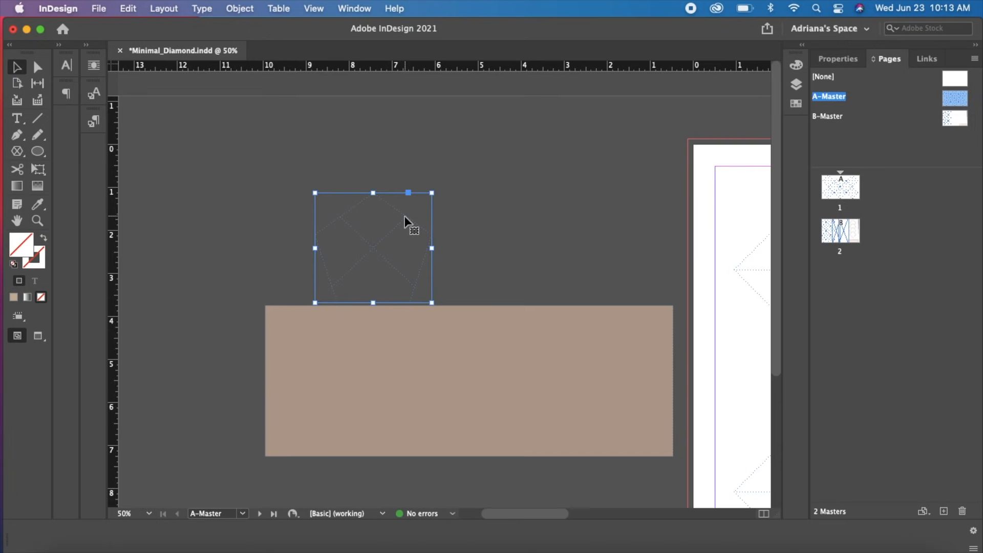
pyautogui.moveTo(404, 221); pyautogui.dragTo(376, 173)
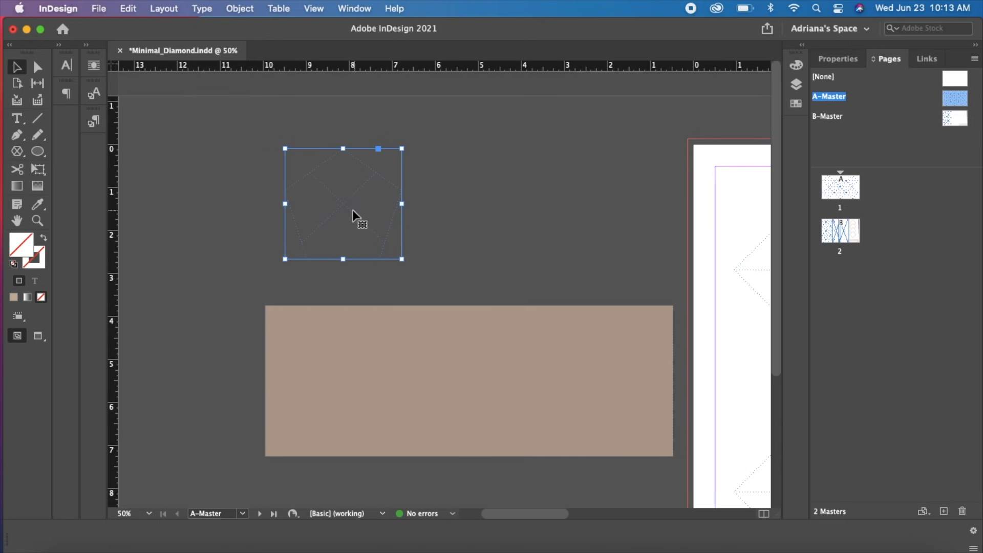
# Duplicate the pentagon frame on the pasteboard and place the copy above and to the right of the original
pyautogui.moveTo(342, 203); pyautogui.dragTo(444, 242)
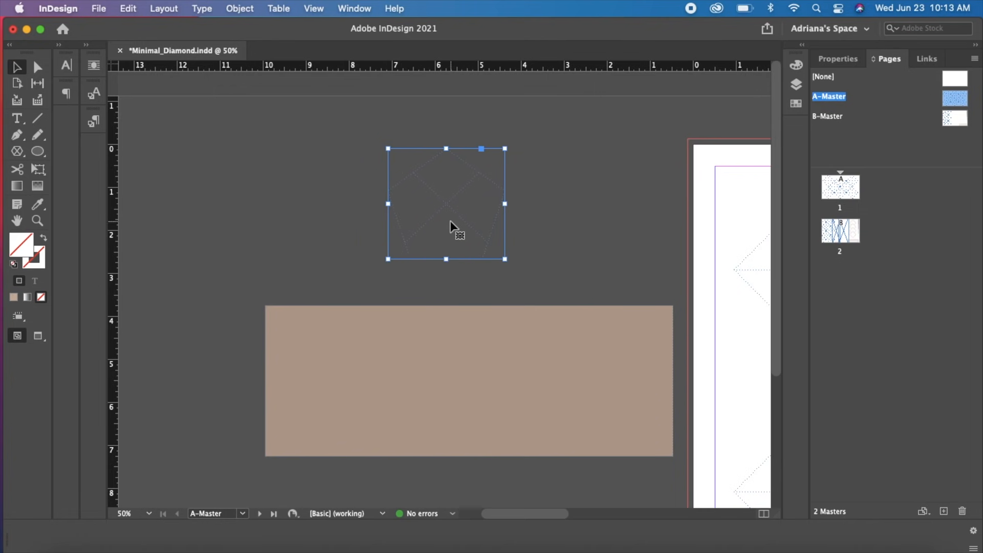
pyautogui.press('super+z')
pyautogui.moveTo(343, 204); pyautogui.dragTo(447, 237)
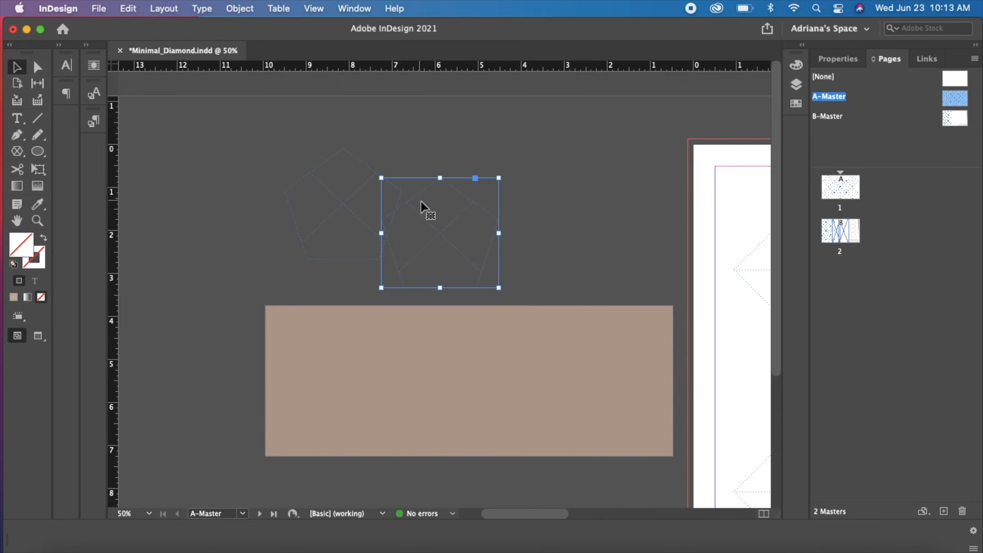
pyautogui.moveTo(417, 202); pyautogui.dragTo(425, 151)
pyautogui.moveTo(441, 200); pyautogui.dragTo(432, 180)
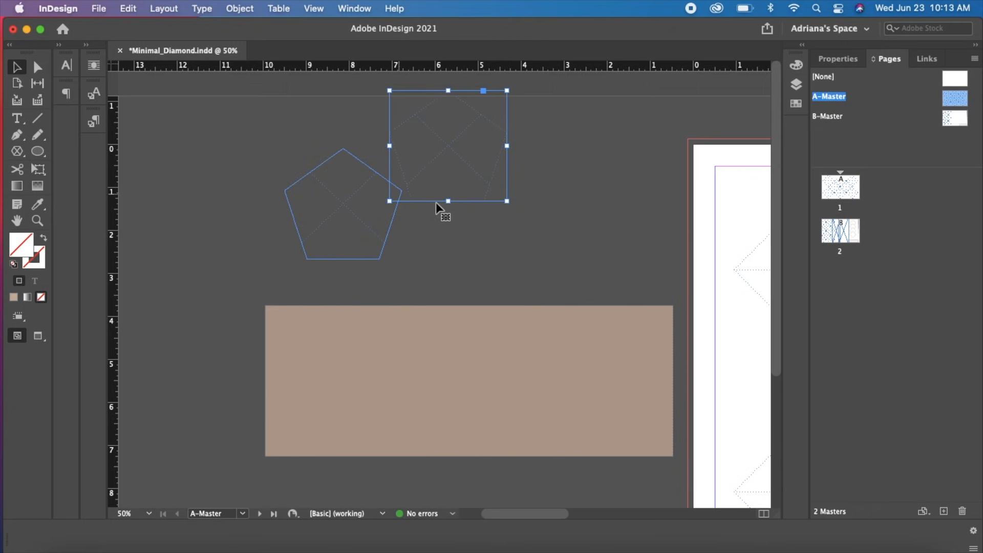
# Place vertical guides through the centres of the two leftmost upper-row diamonds and the first middle-row diamond
pyautogui.moveTo(614, 200); pyautogui.dragTo(321, 158)
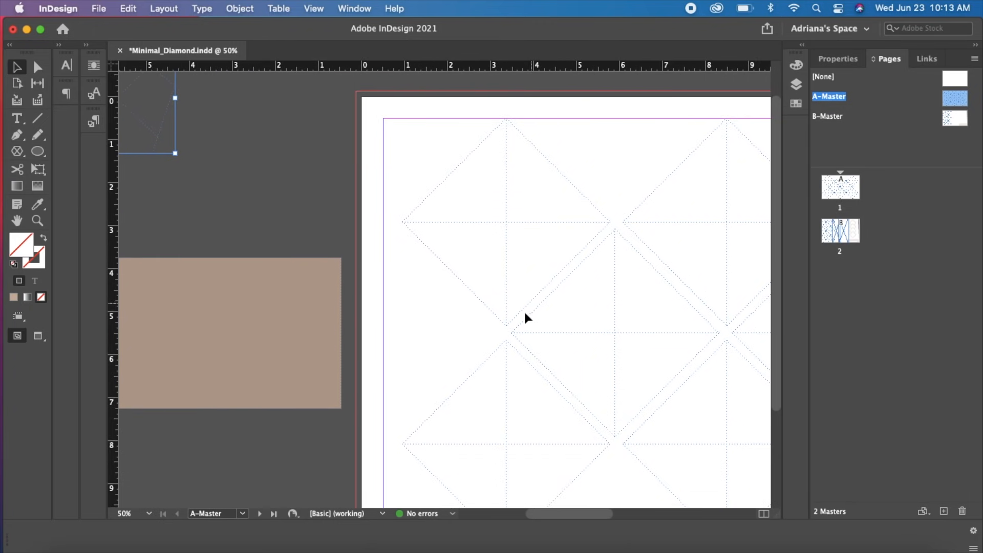
pyautogui.moveTo(566, 327); pyautogui.dragTo(436, 306)
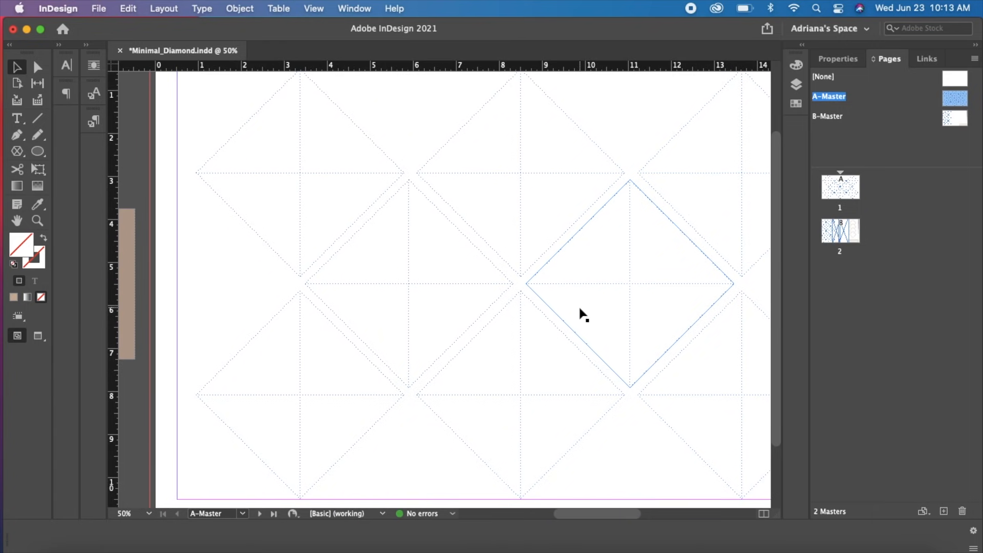
pyautogui.moveTo(115, 207); pyautogui.dragTo(298, 228)
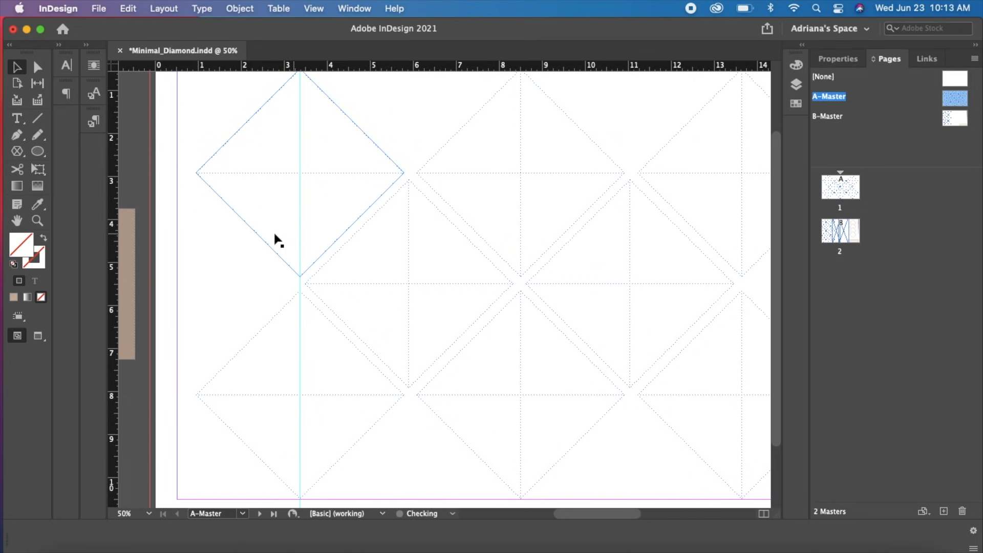
pyautogui.moveTo(116, 220); pyautogui.dragTo(518, 194)
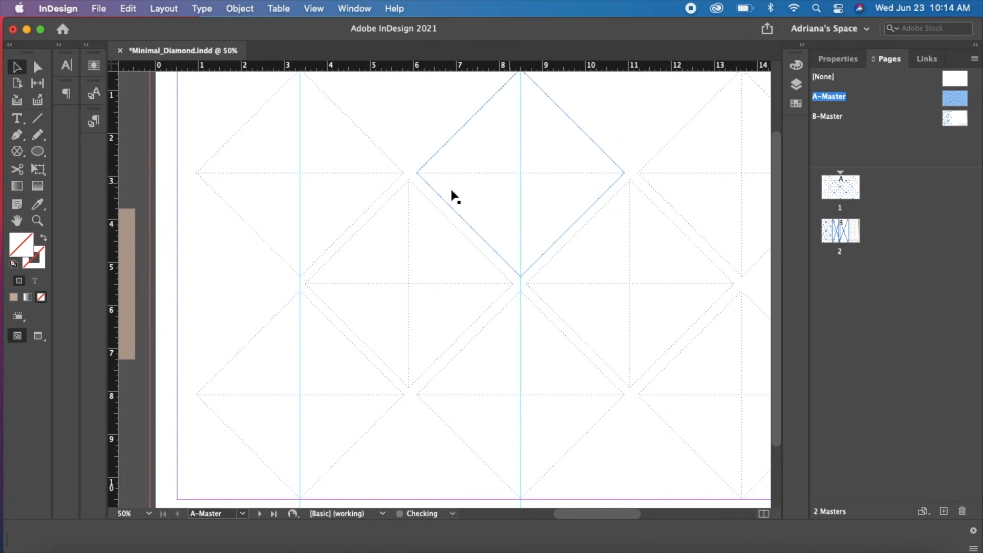
pyautogui.moveTo(110, 243); pyautogui.dragTo(408, 238)
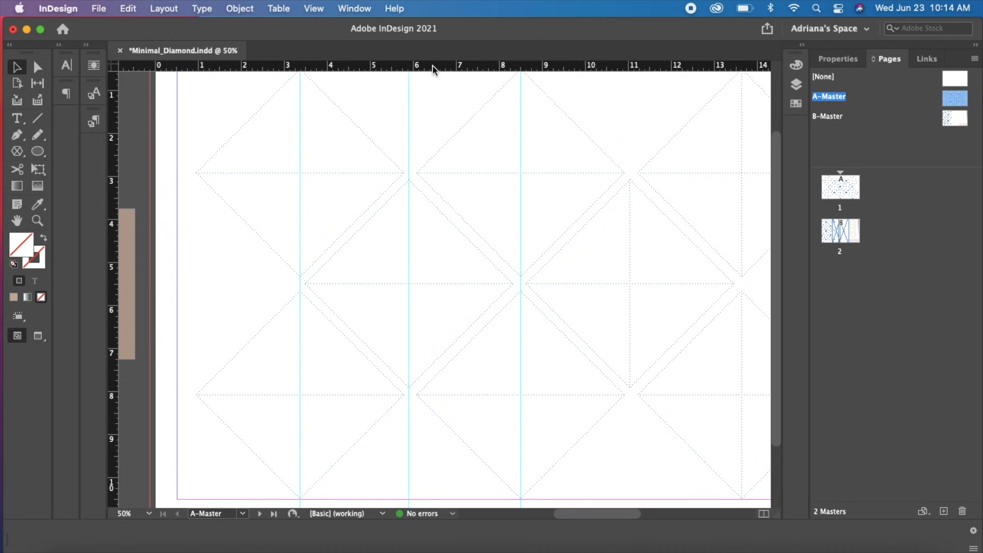
# Place three horizontal guides through the centres of the upper, middle and lower diamond rows
pyautogui.moveTo(432, 70); pyautogui.dragTo(439, 173)
pyautogui.moveTo(435, 67); pyautogui.dragTo(438, 285)
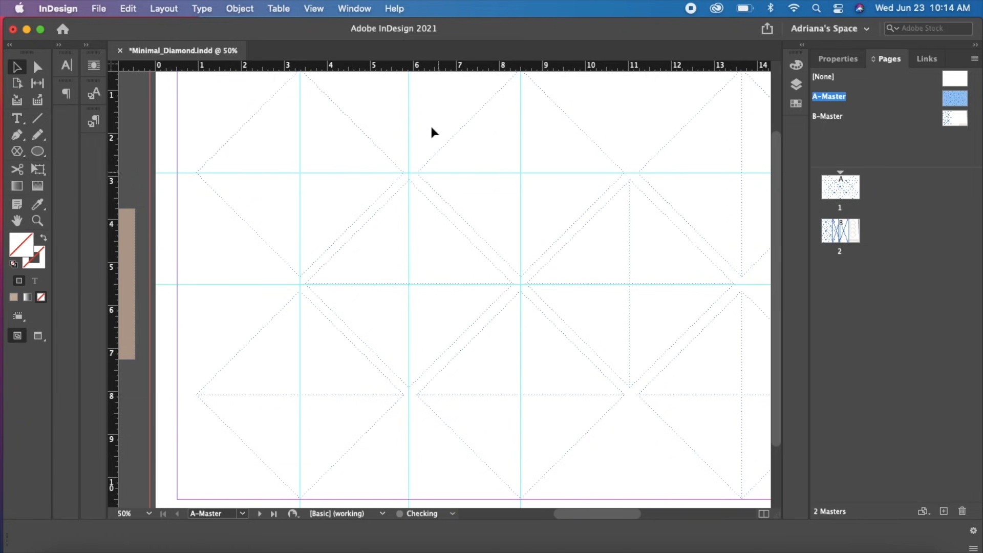
pyautogui.moveTo(430, 69); pyautogui.dragTo(423, 394)
pyautogui.moveTo(455, 324); pyautogui.dragTo(343, 197)
pyautogui.press('super+z')
pyautogui.click(408, 285)
pyautogui.click(143, 259)
# Add vertical guides through the centres of the second middle-row diamond and the rightmost diamond column
pyautogui.moveTo(114, 255); pyautogui.dragTo(630, 250)
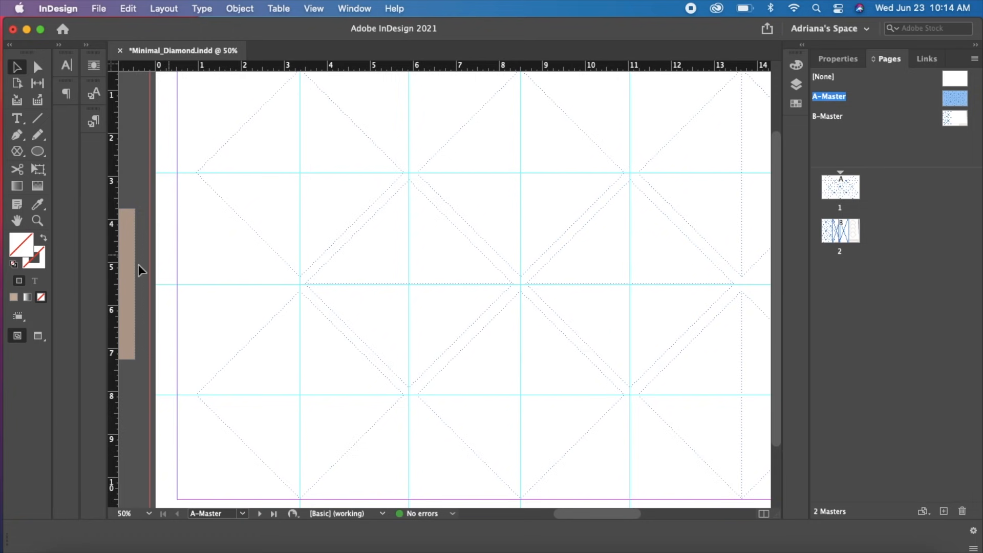
pyautogui.moveTo(116, 258); pyautogui.dragTo(742, 239)
pyautogui.hscroll(3, 687, 292)
pyautogui.press('super+minus')
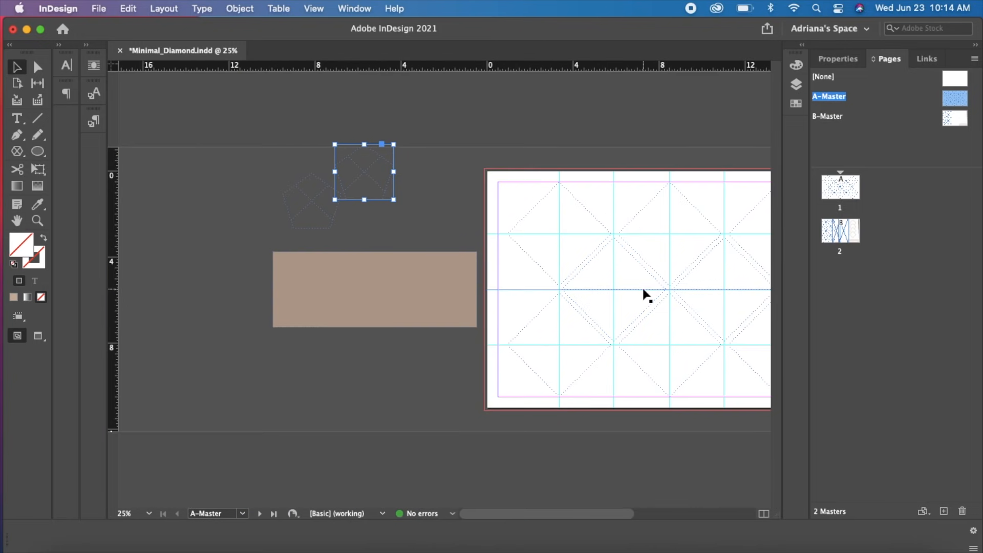
pyautogui.moveTo(522, 399); pyautogui.dragTo(378, 375)
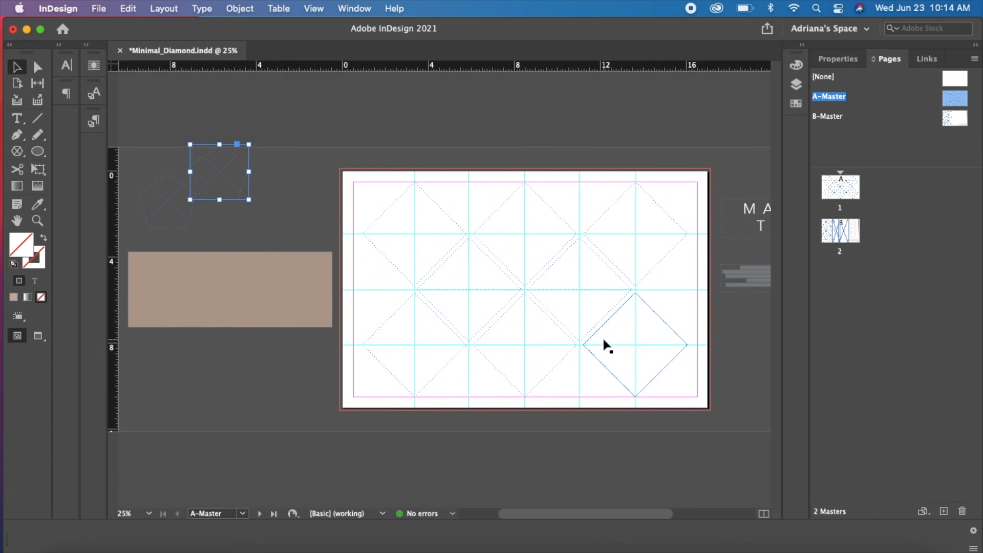
# Delete both pentagon frames from the pasteboard
pyautogui.moveTo(152, 153); pyautogui.dragTo(233, 229)
pyautogui.press('Delete')
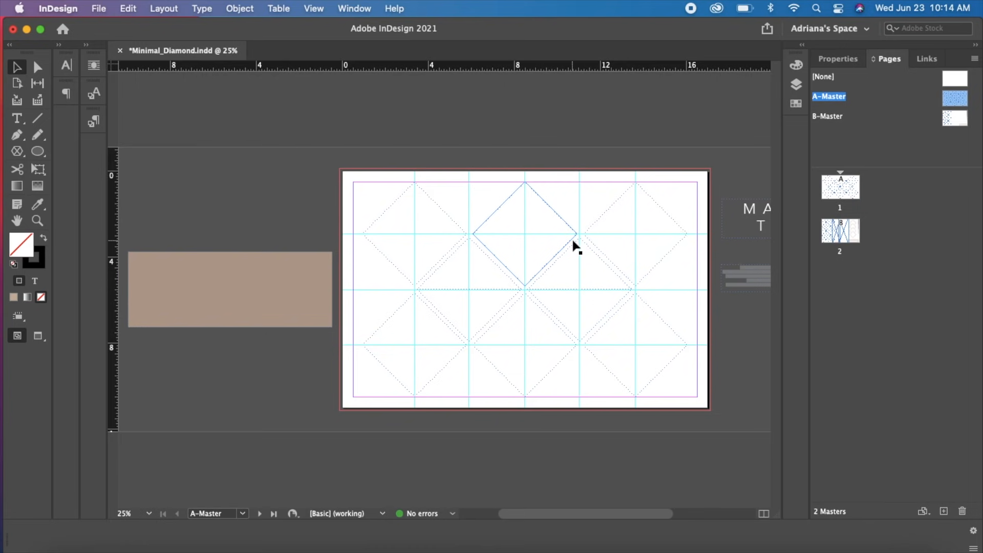
pyautogui.press('super+equal')
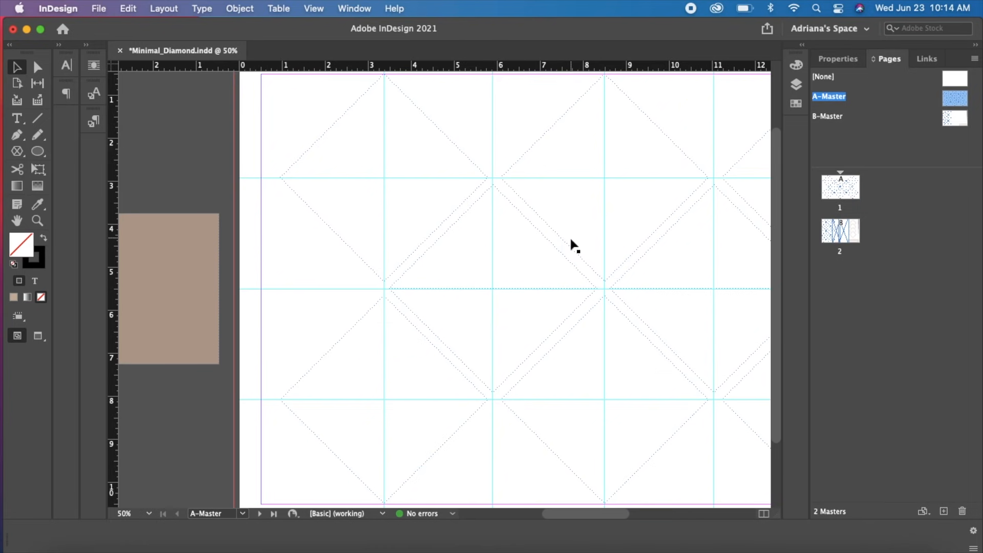
pyautogui.moveTo(564, 248); pyautogui.dragTo(438, 235)
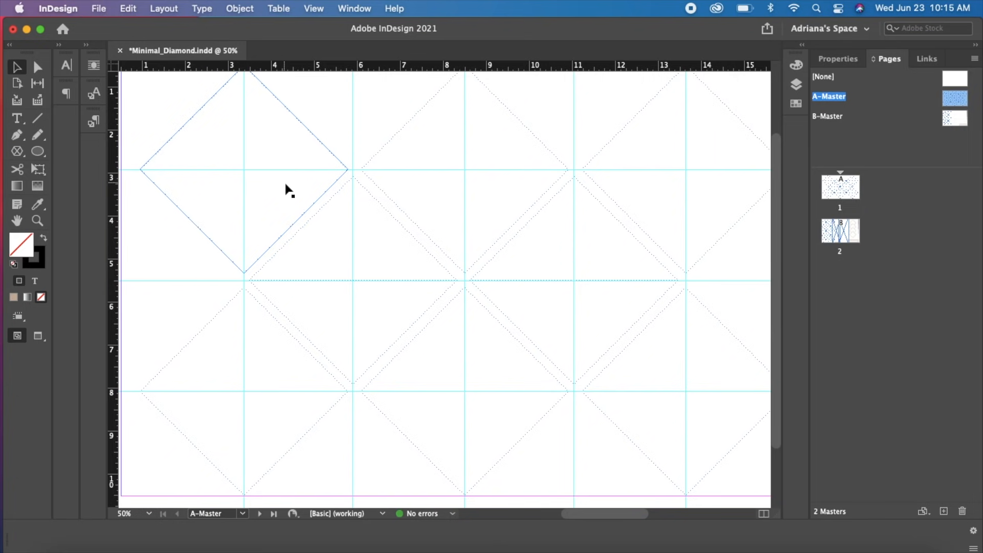
# Move the beige rectangle back to the page centre and place the title and body text on top of it
pyautogui.press('super+minus')
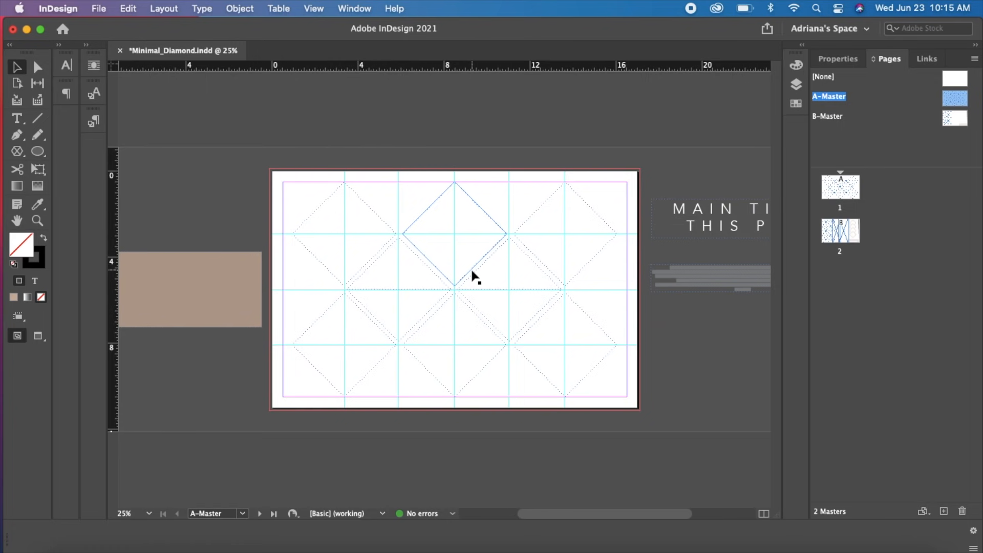
pyautogui.keyDown('alt'); pyautogui.click(843, 196); pyautogui.keyUp('alt')
pyautogui.moveTo(169, 279); pyautogui.dragTo(461, 280)
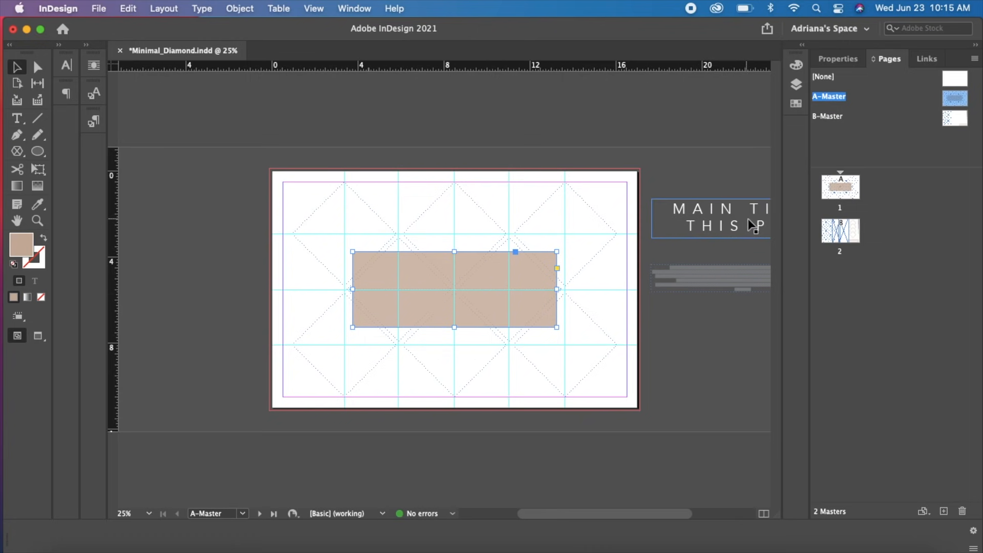
pyautogui.moveTo(760, 226); pyautogui.dragTo(476, 279)
pyautogui.moveTo(743, 280); pyautogui.dragTo(455, 314)
pyautogui.moveTo(455, 277); pyautogui.dragTo(455, 280)
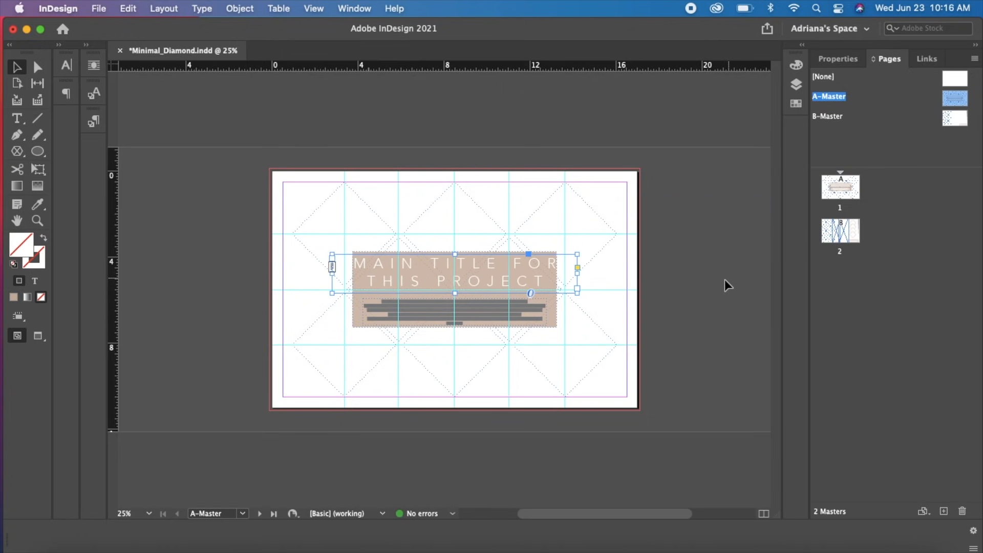
pyautogui.click(721, 293)
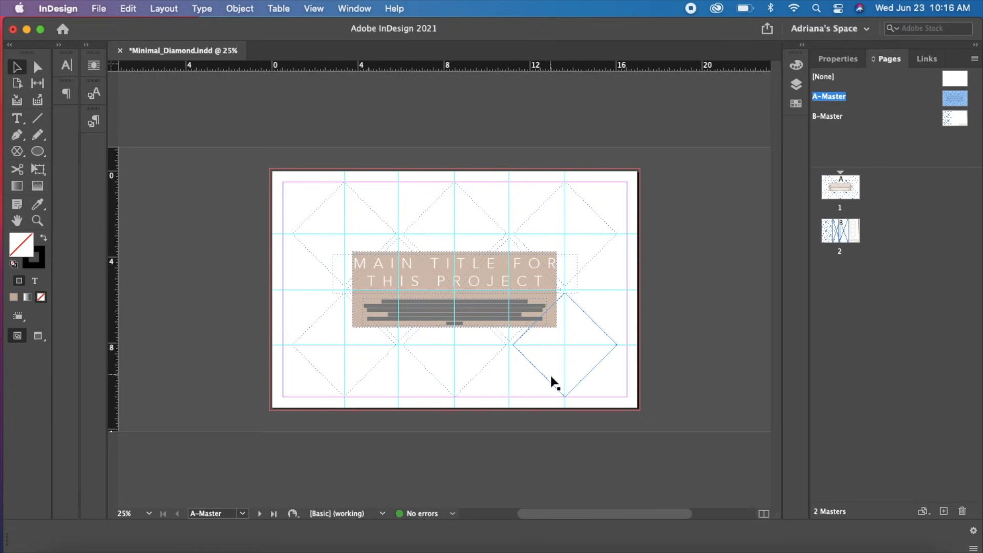
# Draw a small text frame in the bottom-right corner of the A-Master page, inside the margins
pyautogui.press('z')
pyautogui.moveTo(401, 352); pyautogui.dragTo(549, 435)
pyautogui.moveTo(675, 312); pyautogui.dragTo(156, 279)
pyautogui.click(20, 120)
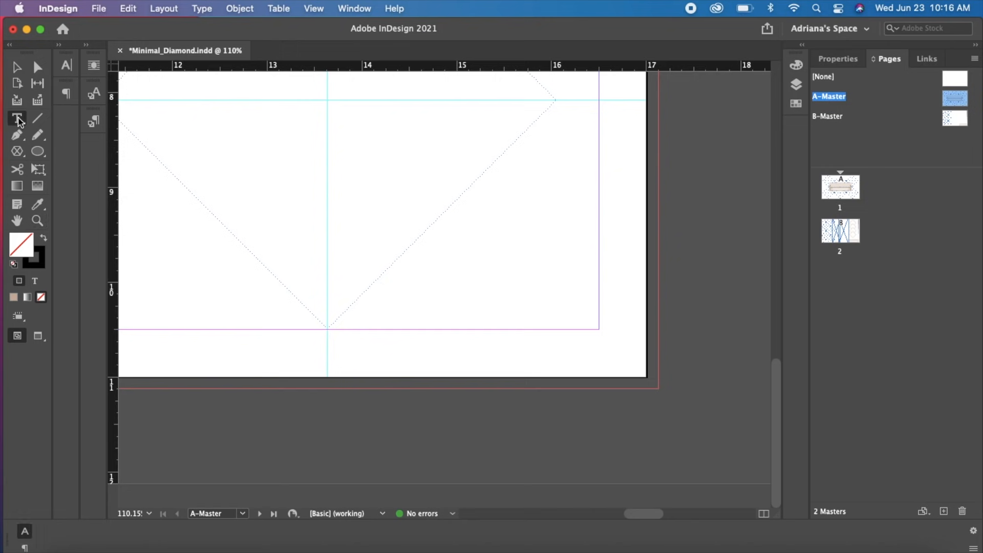
pyautogui.moveTo(536, 251); pyautogui.dragTo(599, 328)
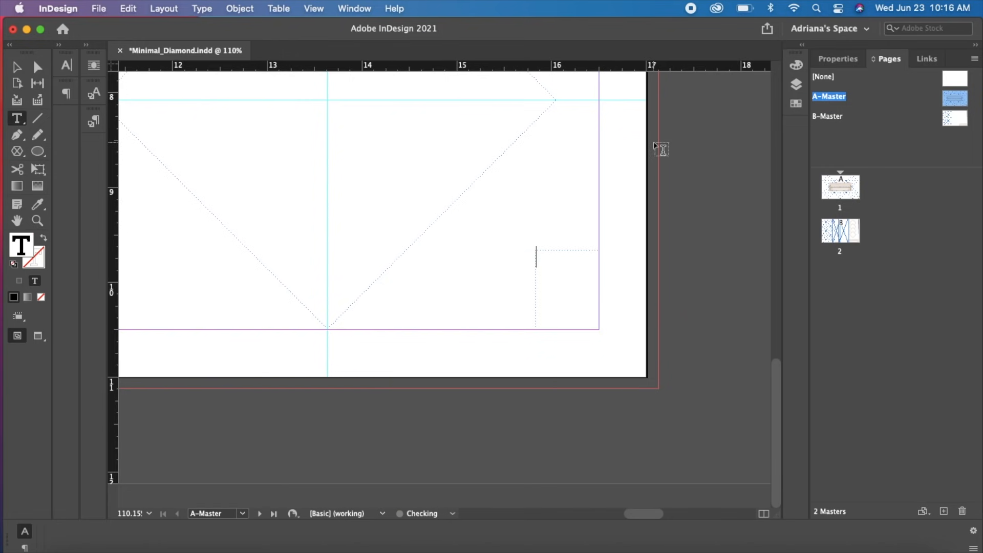
# Insert the Current Page Number marker into the corner text frame of A-Master
pyautogui.rightClick(546, 263)
pyautogui.moveTo(640, 374)
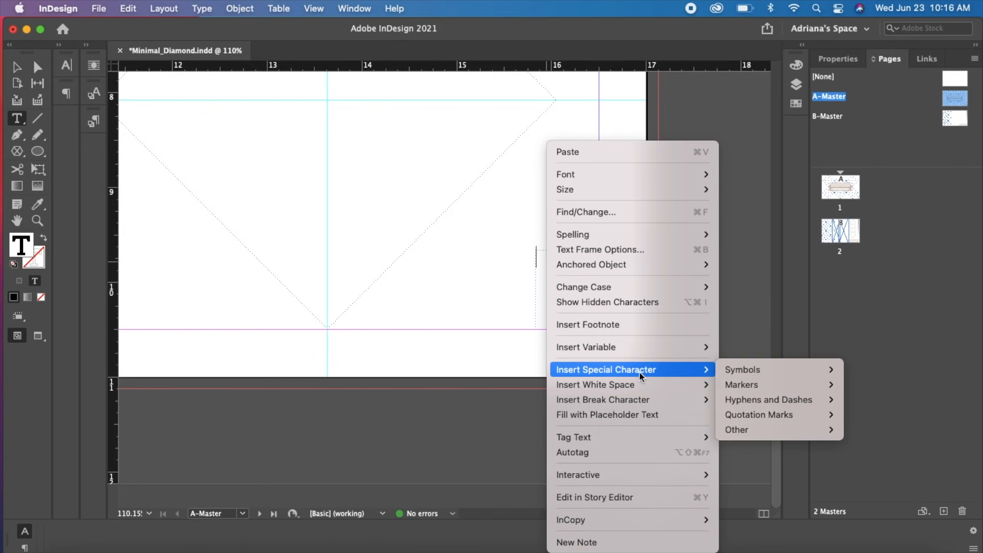
pyautogui.moveTo(737, 374)
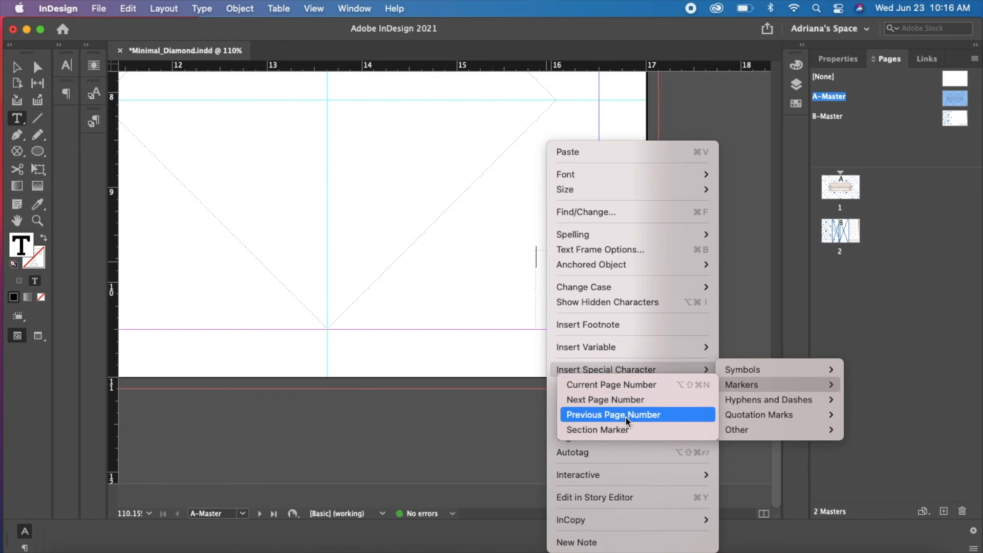
pyautogui.click(627, 386)
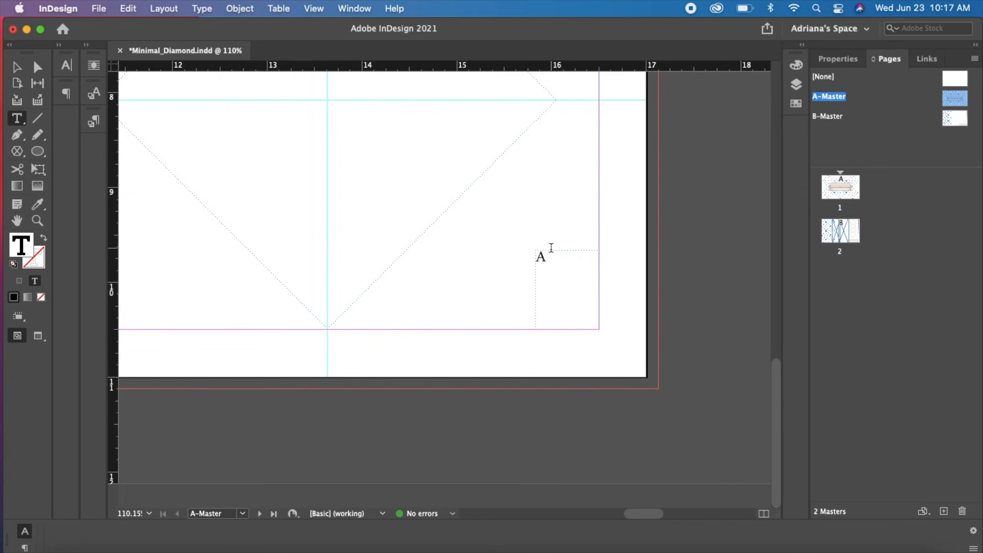
# Format the page number marker in MrsBlackfort Pro at 36 pt
pyautogui.doubleClick(537, 257)
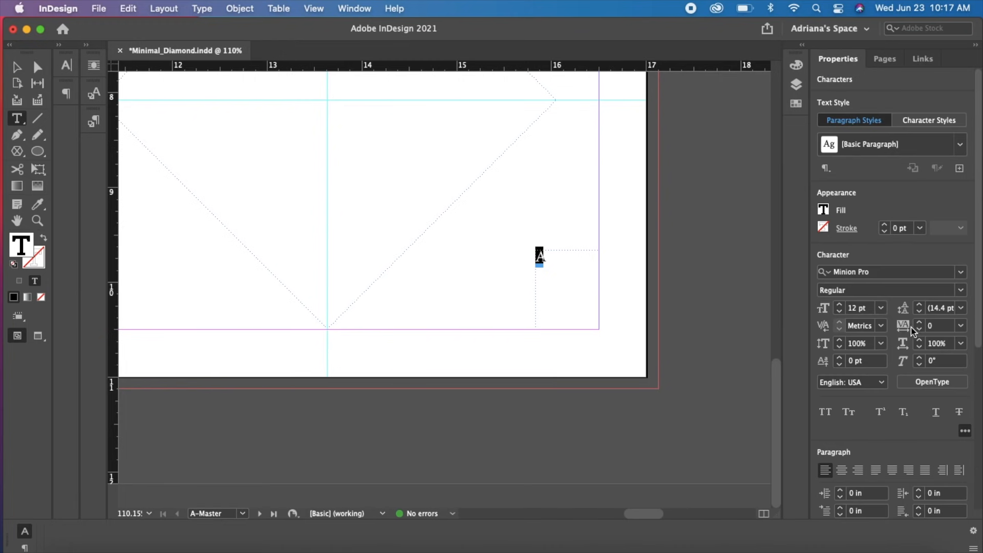
pyautogui.click(881, 308)
pyautogui.click(866, 382)
pyautogui.click(961, 272)
pyautogui.scroll(-5, 846, 457)
pyautogui.click(847, 458)
pyautogui.press('Escape')
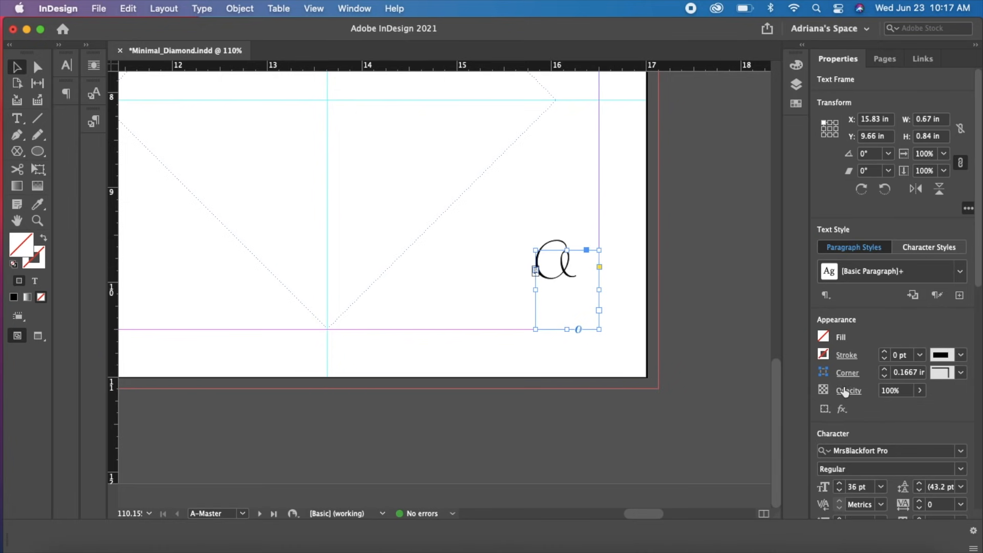
# Right-align the page number and lower its frame's top edge so it sits closer to the bottom margin, then deselect it
pyautogui.click(979, 290)
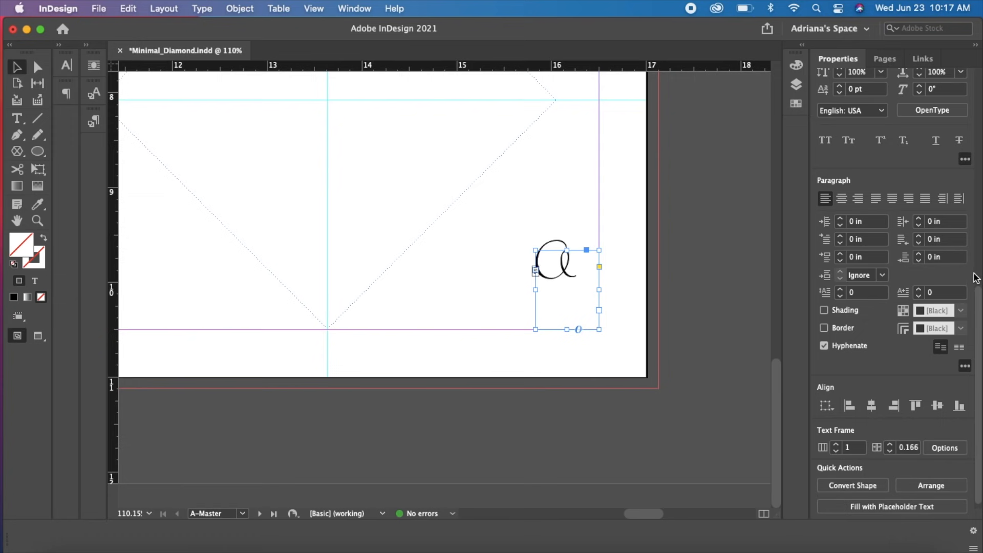
pyautogui.click(859, 199)
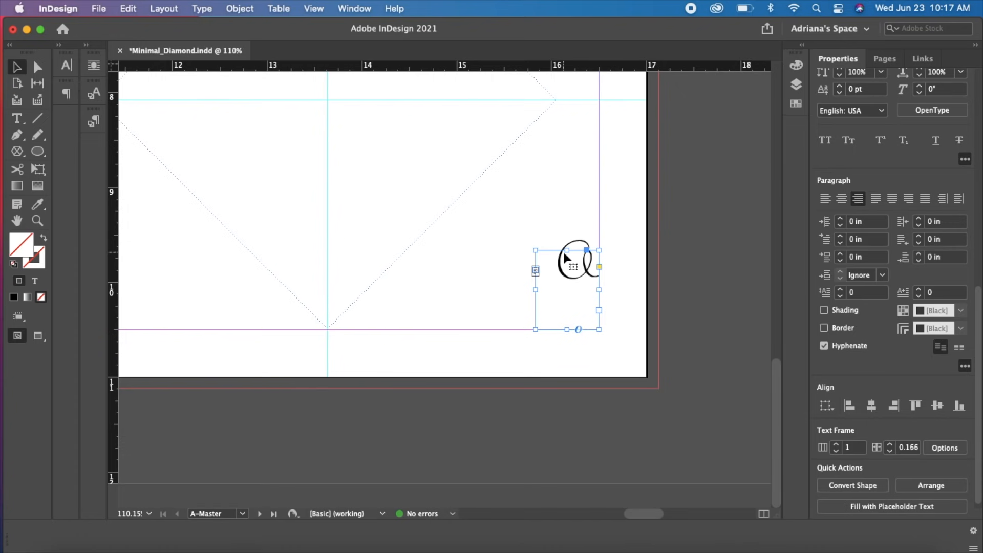
pyautogui.moveTo(567, 251); pyautogui.dragTo(569, 285)
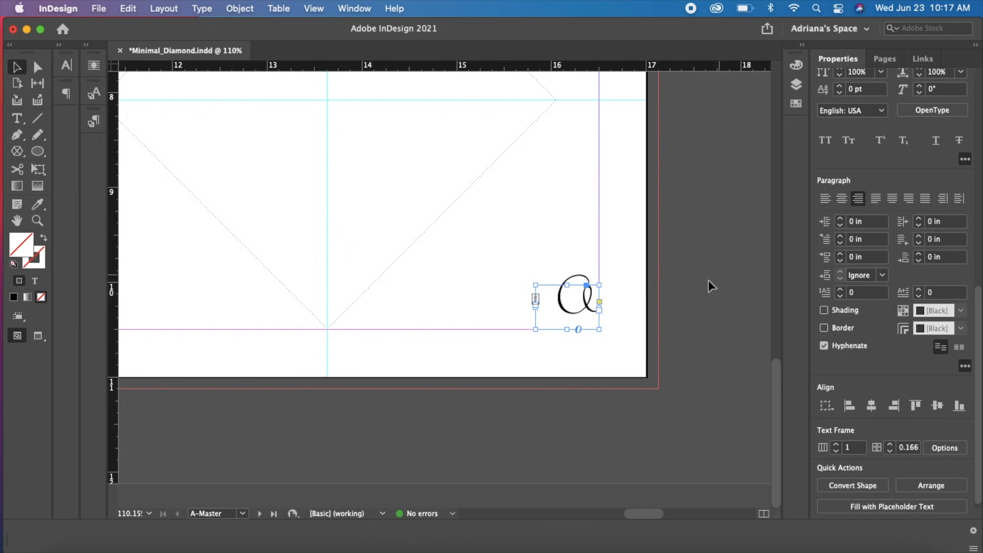
pyautogui.press('super+0')
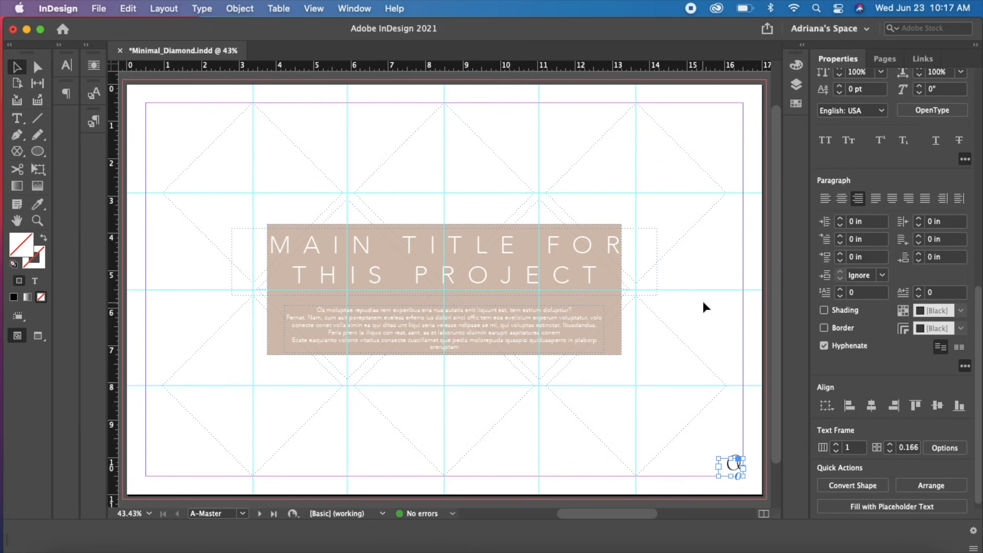
pyautogui.click(765, 412)
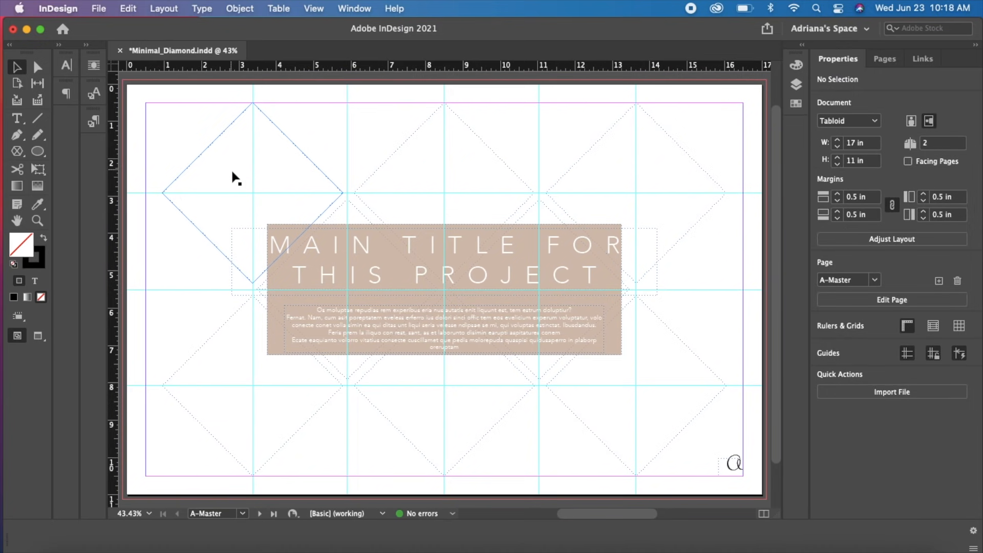
pyautogui.click(99, 8)
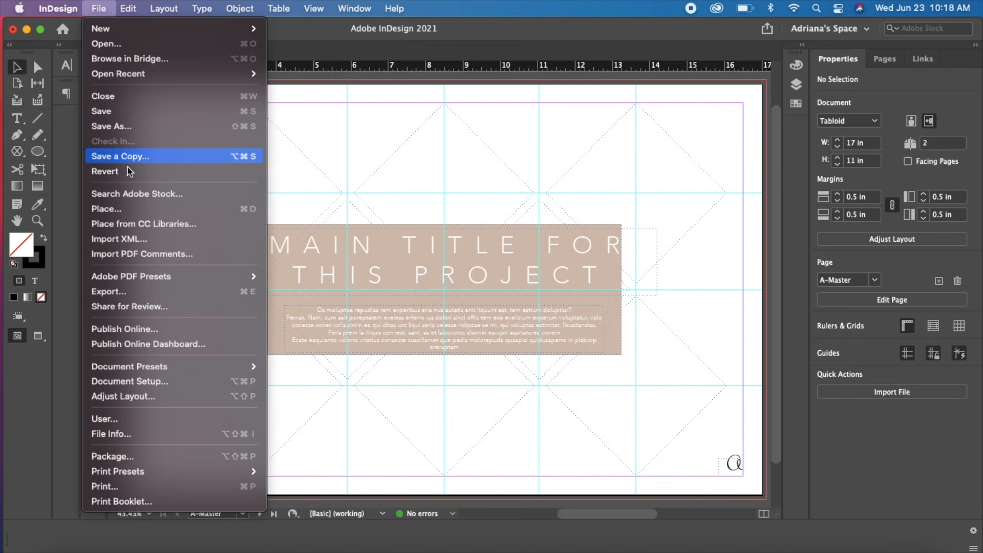
pyautogui.click(339, 52)
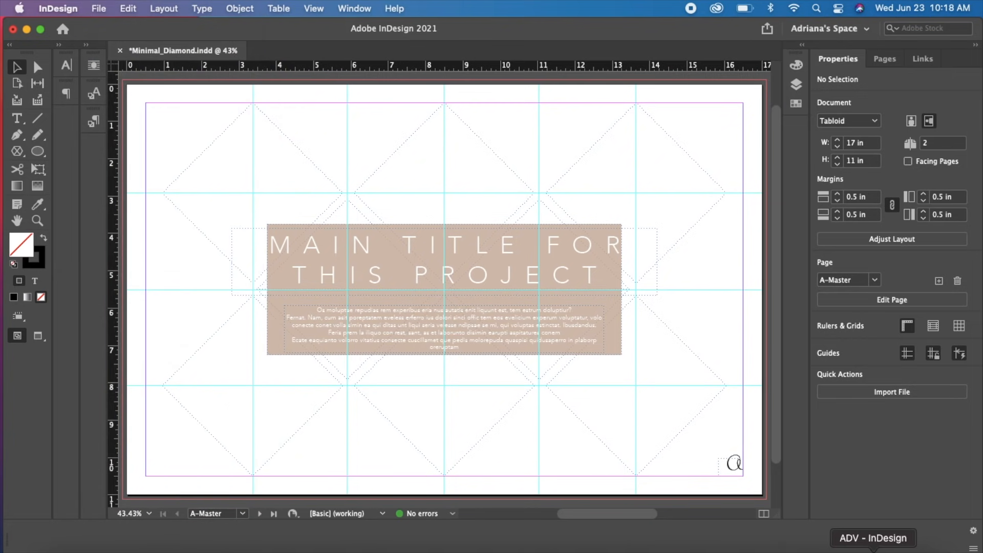
# Switch to Finder's ADV - InDesign folder and select all the images except Mustard.png and Mustard2.png
pyautogui.click(872, 547)
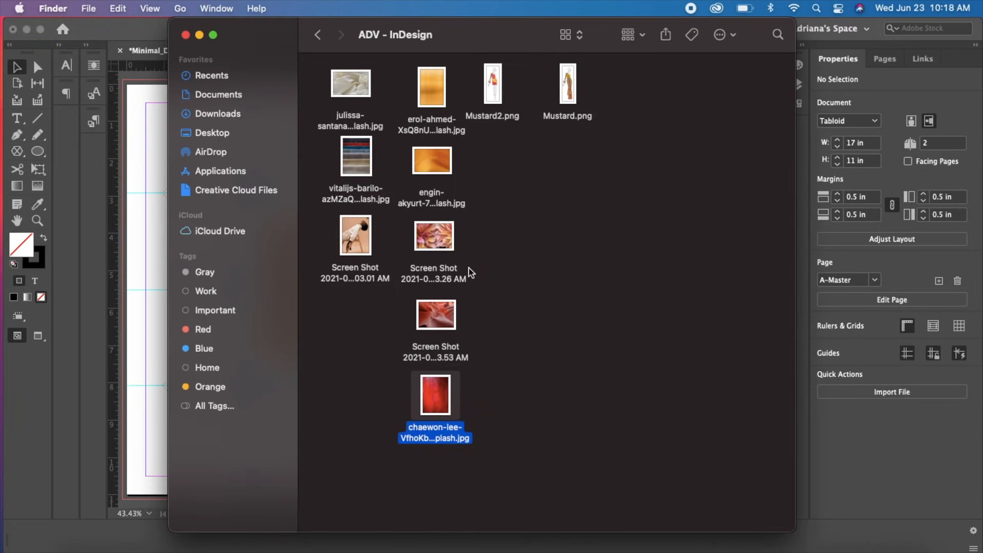
pyautogui.moveTo(256, 36); pyautogui.dragTo(294, 101)
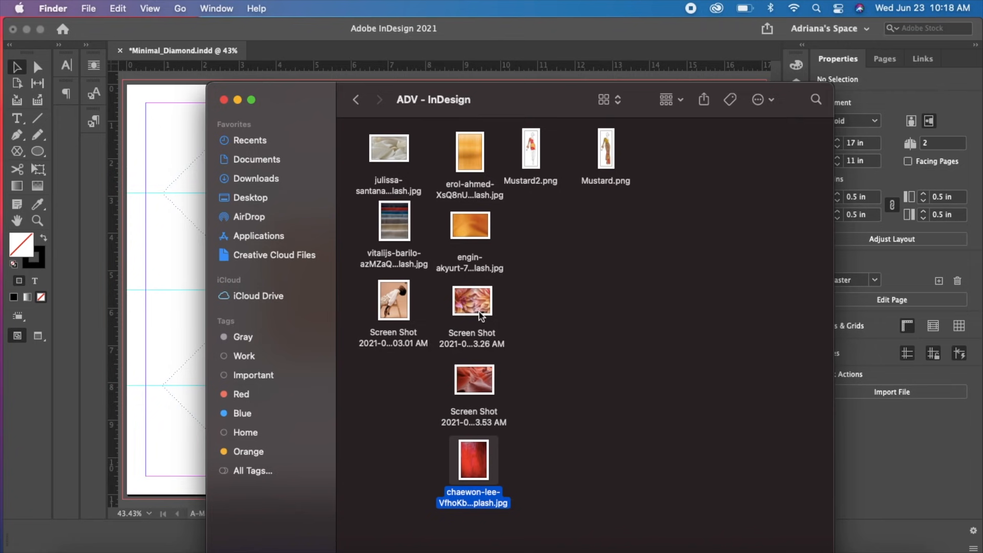
pyautogui.moveTo(385, 147)
pyautogui.mouseDown()
pyautogui.moveTo(374, 178)
pyautogui.moveTo(387, 141)
pyautogui.mouseUp()
pyautogui.moveTo(490, 531); pyautogui.dragTo(474, 514)
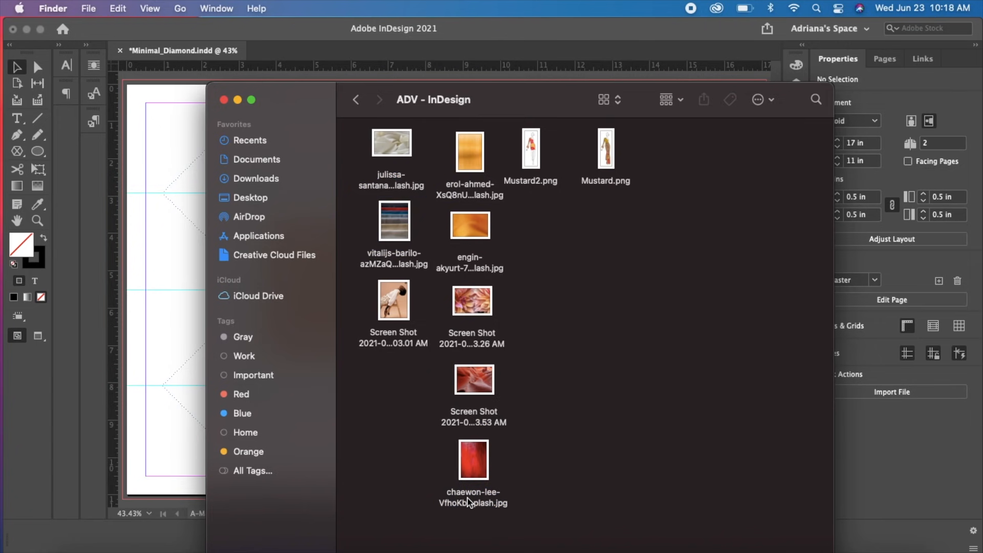
pyautogui.click(400, 150)
pyautogui.keyDown('super'); pyautogui.click(391, 240); pyautogui.keyUp('super')
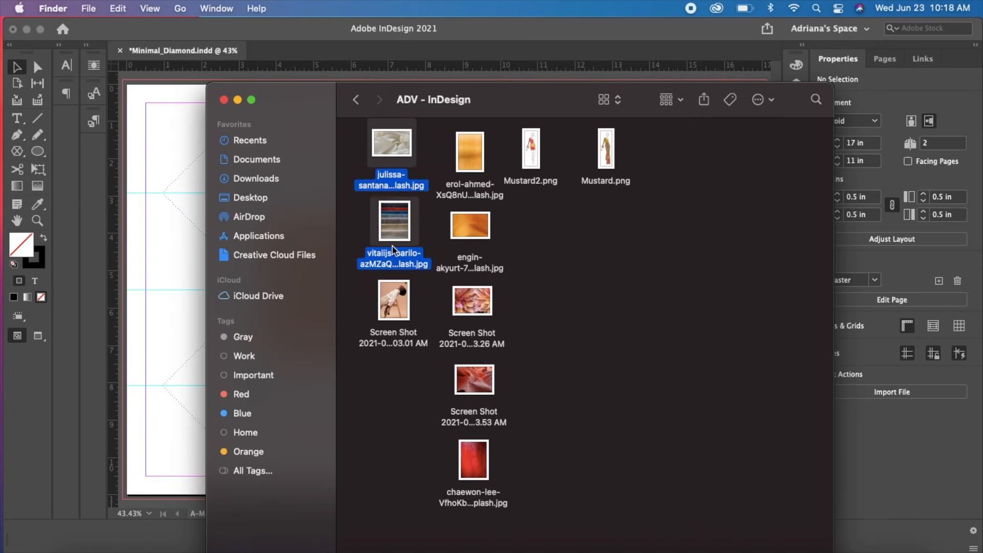
pyautogui.keyDown('super'); pyautogui.click(392, 326); pyautogui.keyUp('super')
pyautogui.keyDown('super'); pyautogui.click(470, 161); pyautogui.keyUp('super')
pyautogui.keyDown('super'); pyautogui.click(470, 231); pyautogui.keyUp('super')
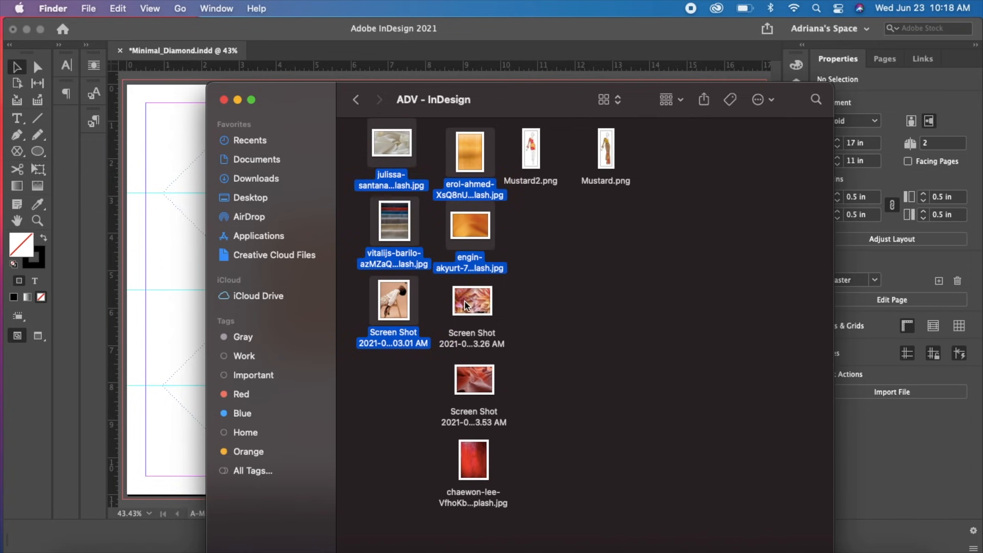
pyautogui.keyDown('super'); pyautogui.click(470, 321); pyautogui.keyUp('super')
pyautogui.keyDown('super'); pyautogui.click(474, 385); pyautogui.keyUp('super')
pyautogui.keyDown('super'); pyautogui.click(480, 481); pyautogui.keyUp('super')
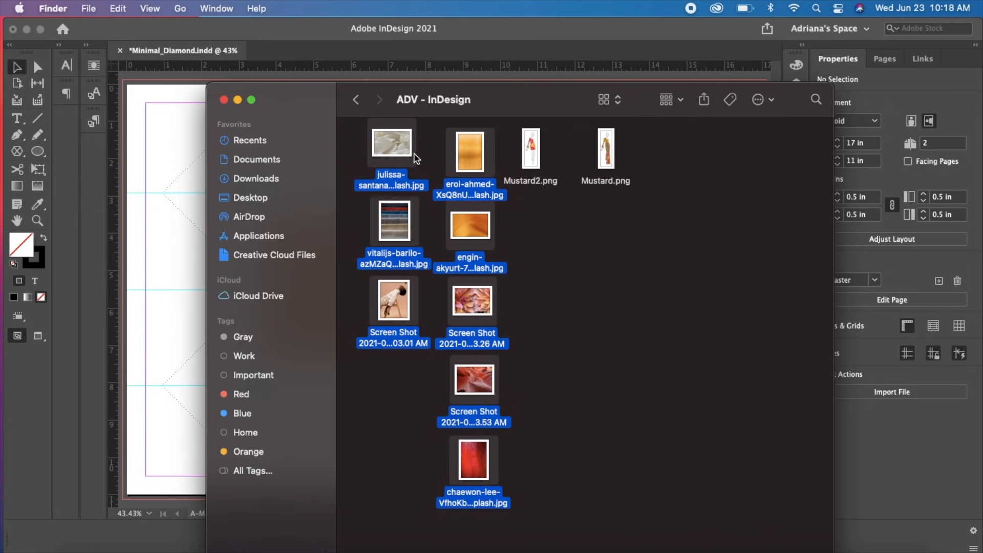
# Load the selected images for placing in InDesign and fill the bottom-right, right middle-row and bottom-centre diamonds with the red, orange and yellow images
pyautogui.moveTo(404, 98); pyautogui.dragTo(393, 344)
pyautogui.moveTo(385, 392); pyautogui.dragTo(396, 165)
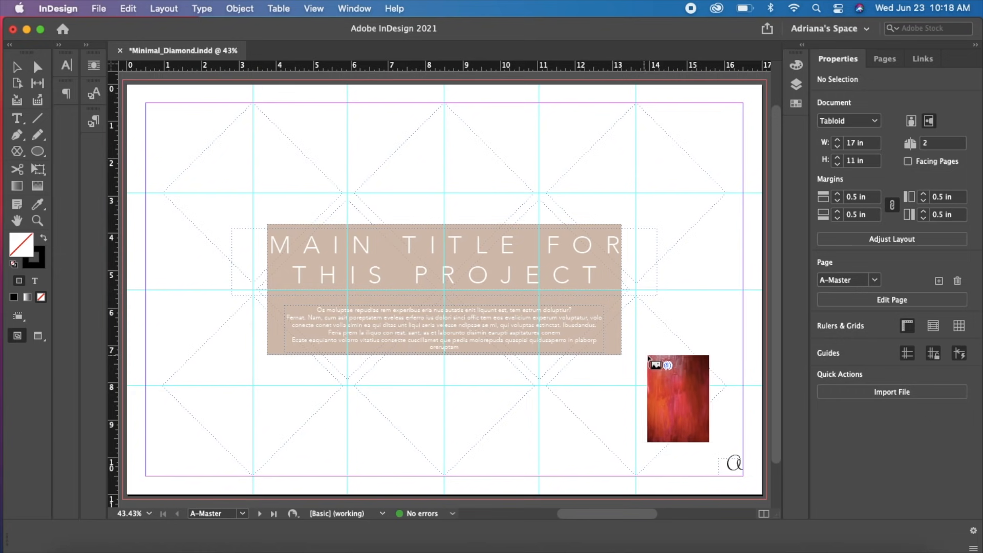
pyautogui.click(654, 376)
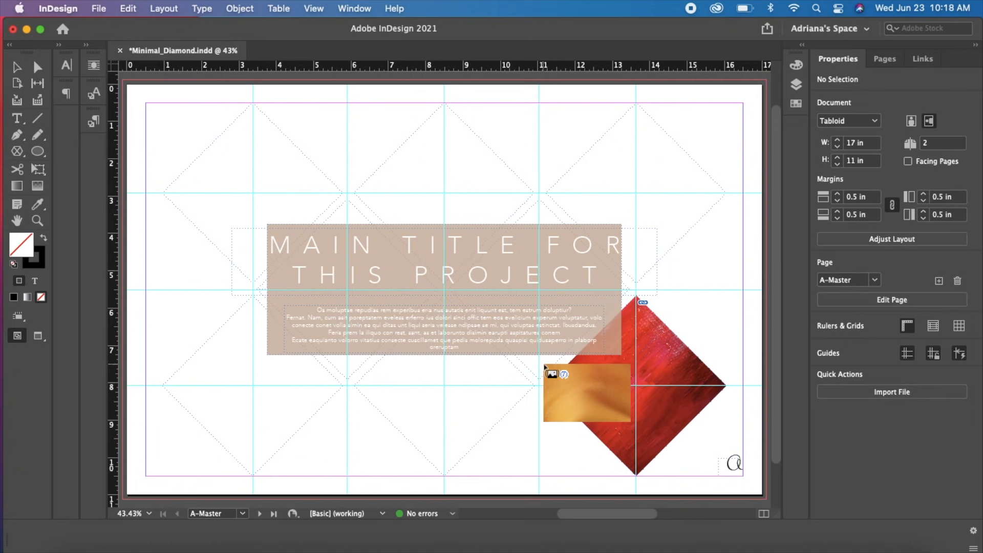
pyautogui.click(545, 364)
pyautogui.click(484, 389)
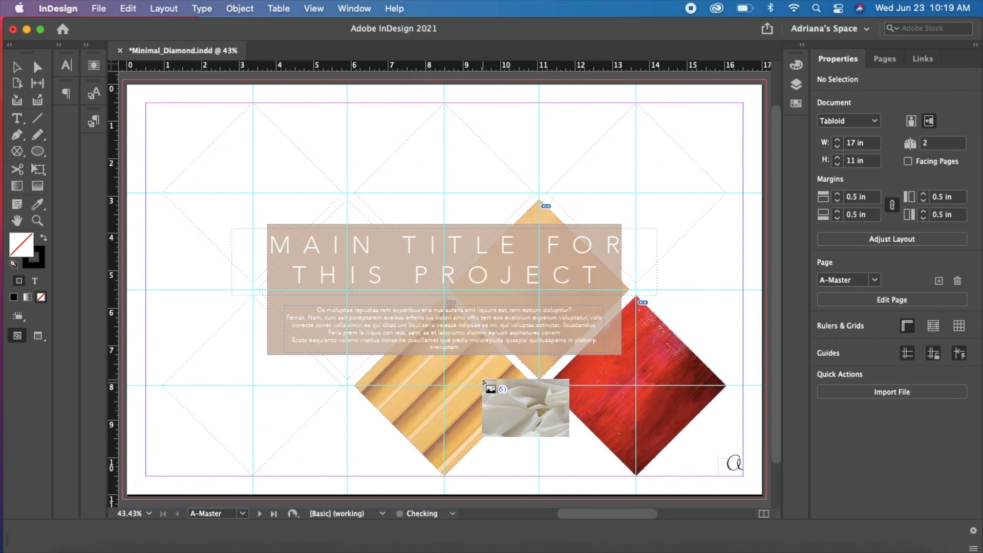
# Place the remaining loaded images: white fabric top-left, seated woman left middle-row, flowers bottom-left, red rock-like image top-right, striped fabric top-centre
pyautogui.click(269, 174)
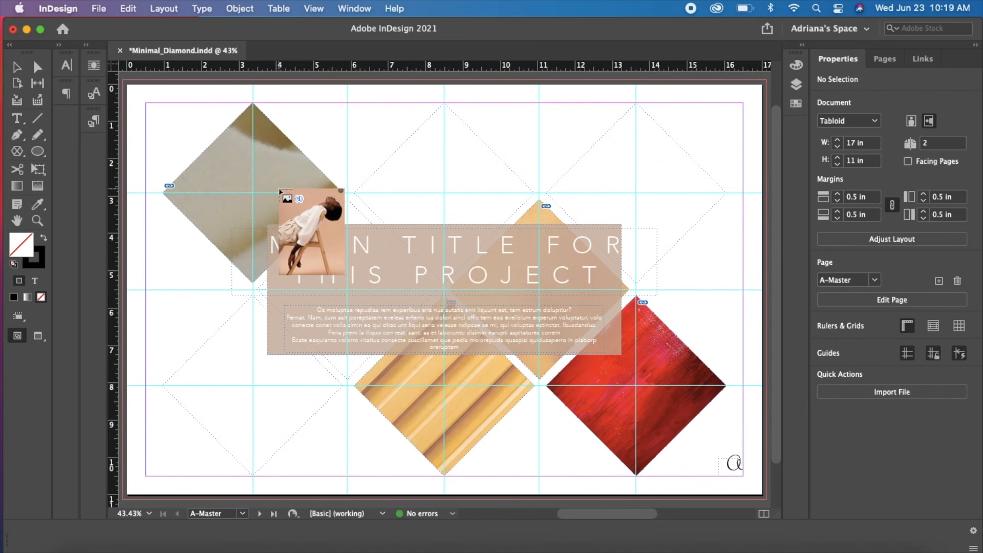
pyautogui.click(351, 358)
pyautogui.click(227, 355)
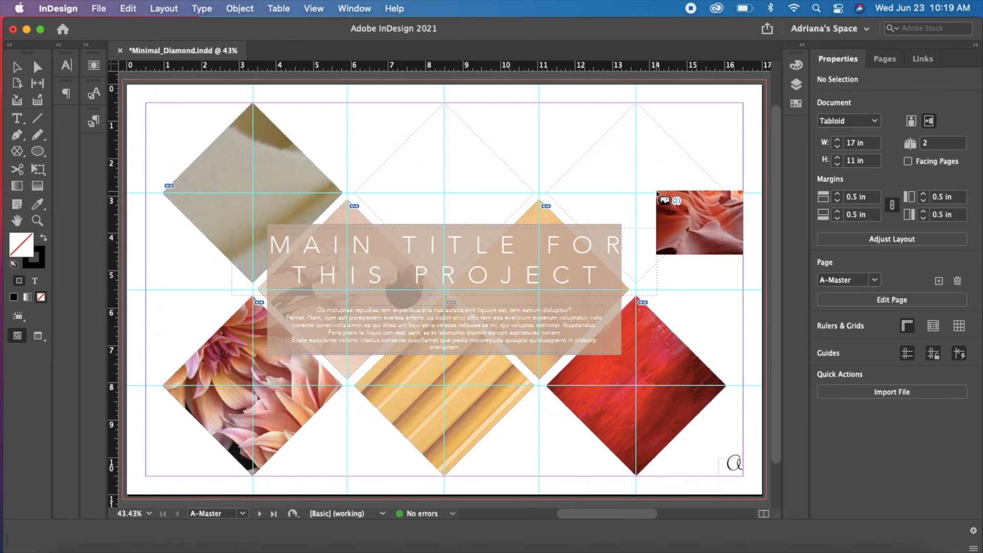
pyautogui.click(657, 194)
pyautogui.press('super+z')
pyautogui.click(659, 177)
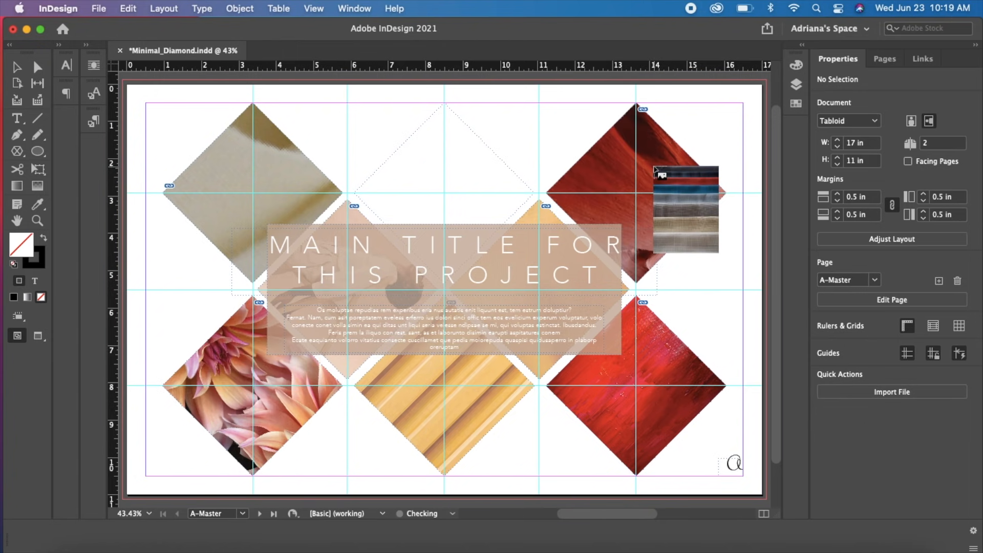
pyautogui.click(484, 179)
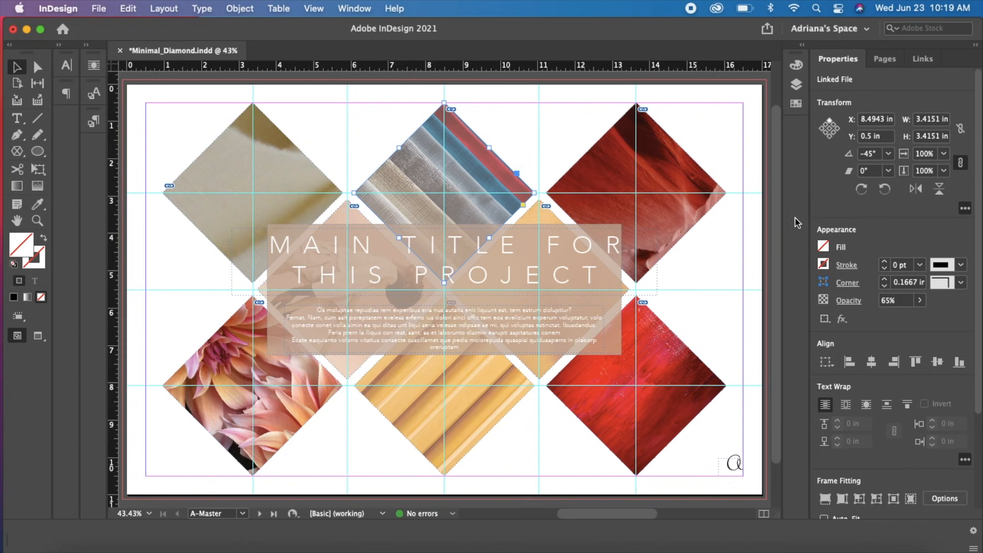
# Move the orange fabric image into the bottom-left diamond and place the flower image from Finder into the emptied right middle-row diamond
pyautogui.doubleClick(543, 366)
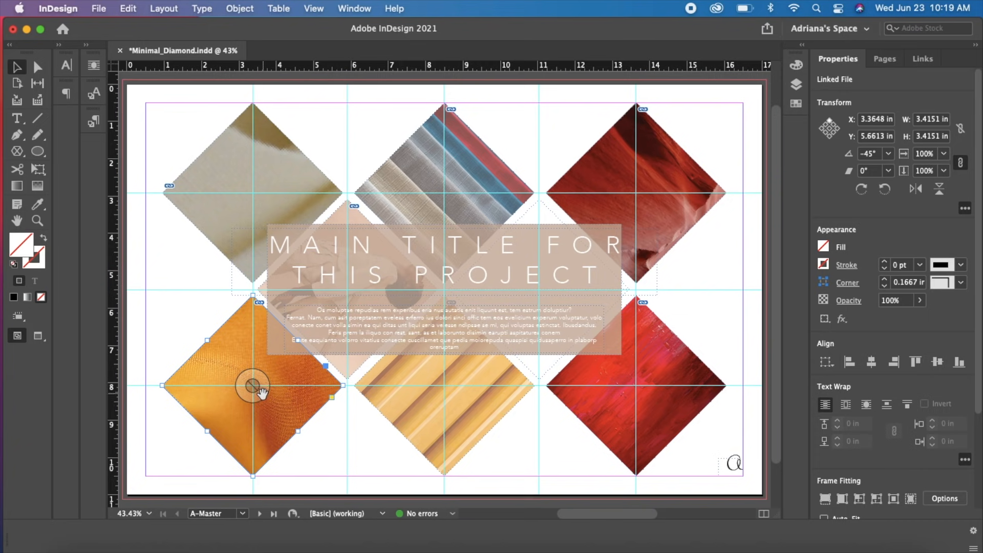
pyautogui.doubleClick(275, 365)
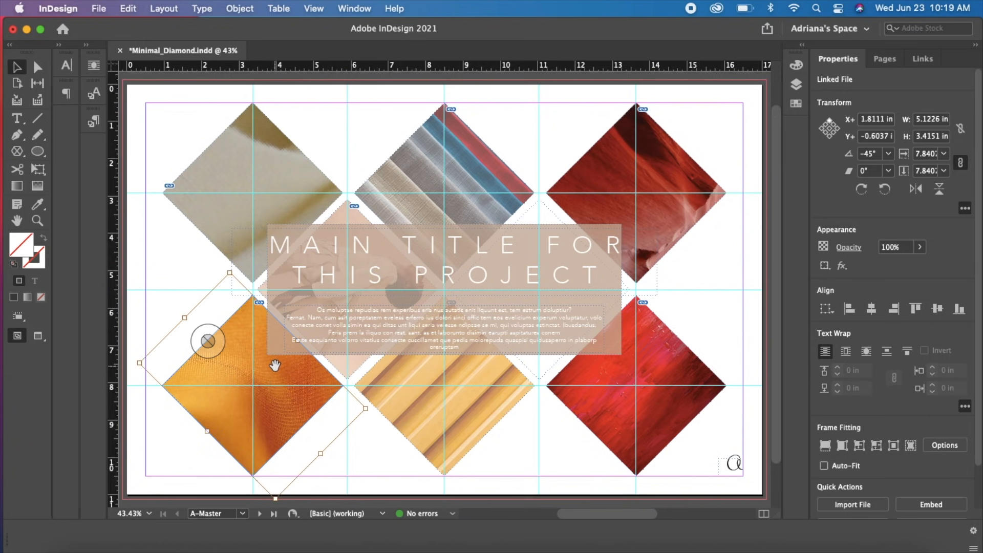
pyautogui.moveTo(275, 365); pyautogui.dragTo(267, 411)
pyautogui.press('super+z')
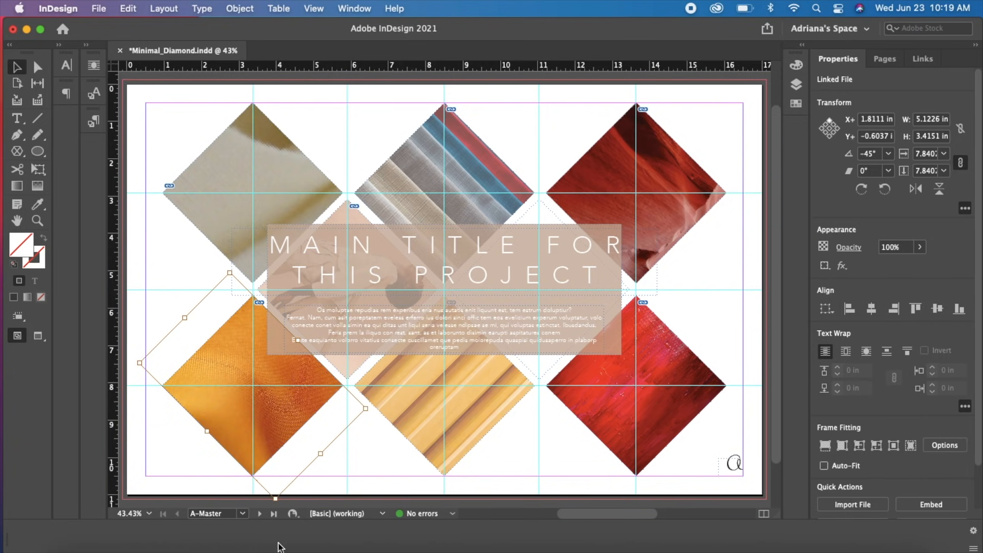
pyautogui.click(32, 545)
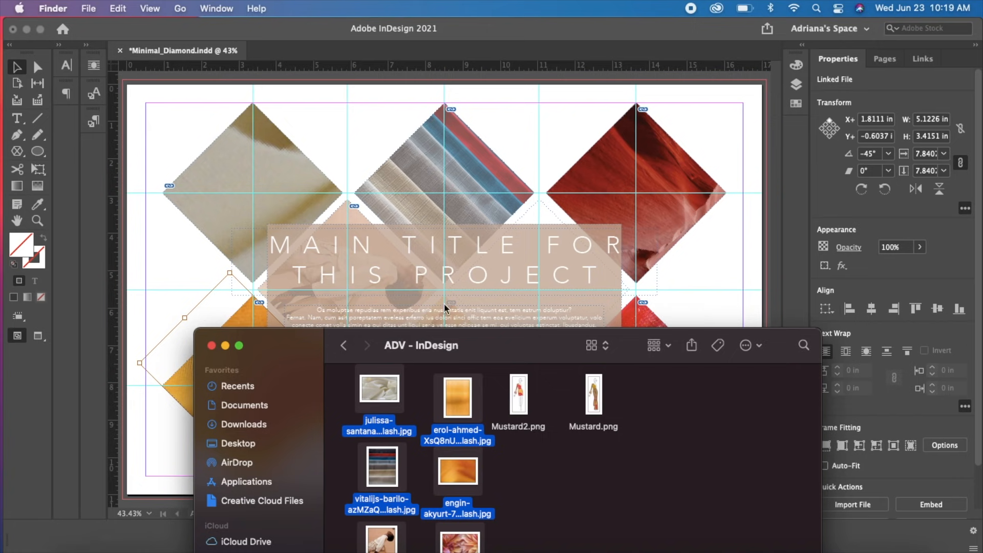
pyautogui.moveTo(459, 542); pyautogui.dragTo(515, 308)
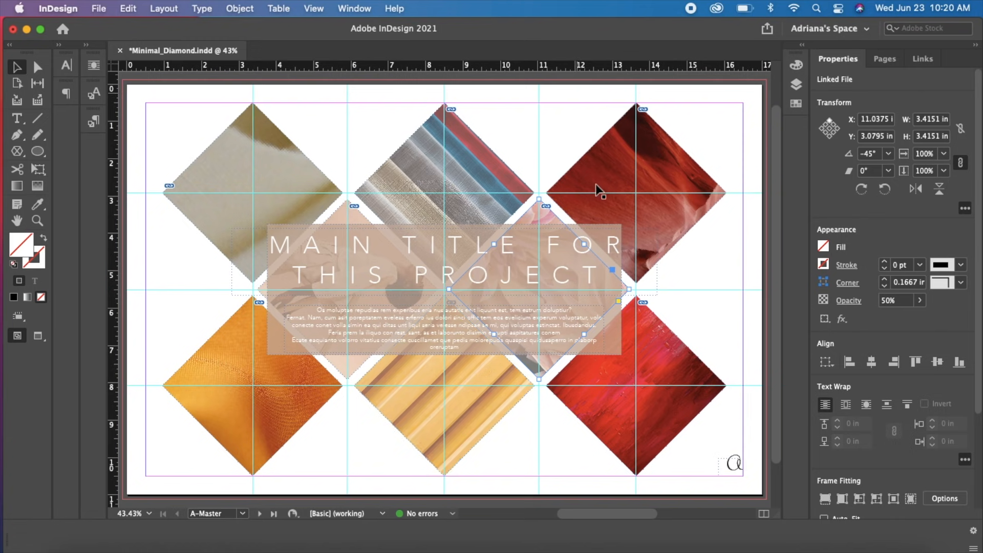
# Set the opacity of the right middle-row diamond holding the flower image to 100% through the Transparency effect
pyautogui.rightClick(545, 215)
pyautogui.moveTo(545, 212)
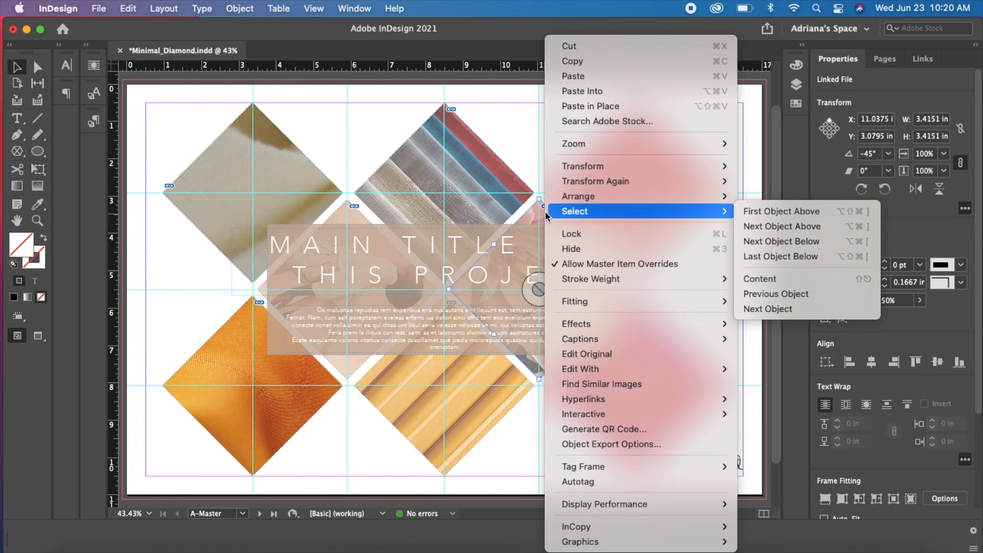
pyautogui.moveTo(685, 323)
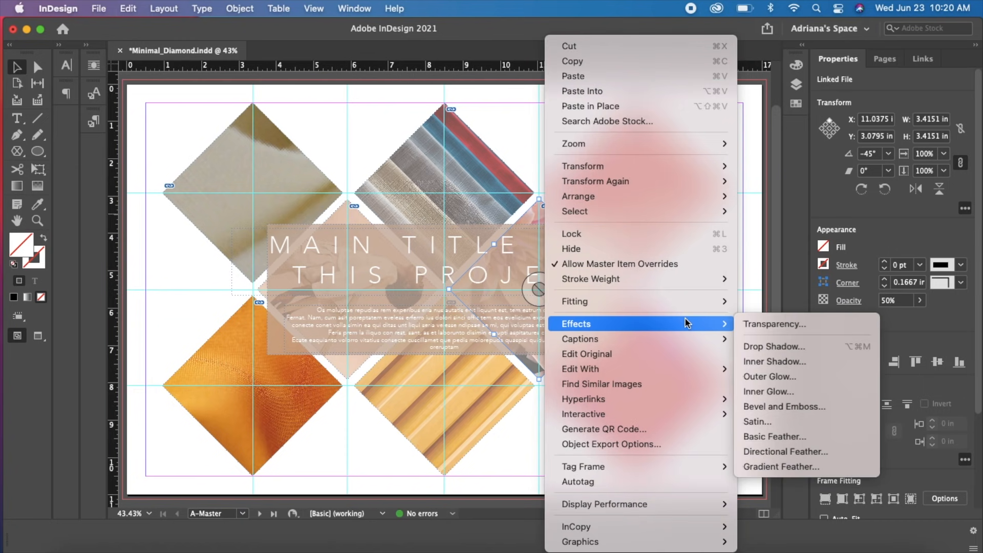
pyautogui.click(745, 324)
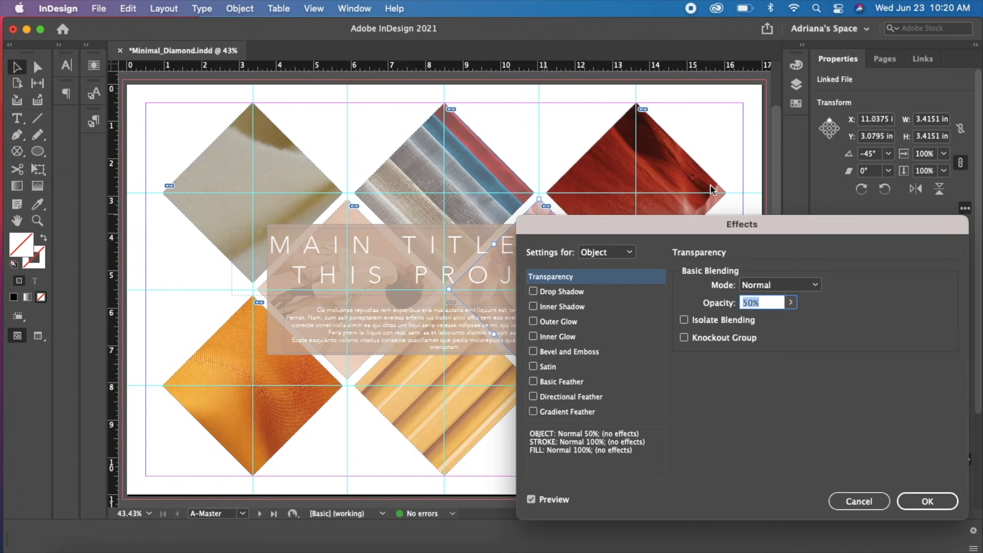
pyautogui.click(792, 303)
pyautogui.moveTo(760, 321); pyautogui.dragTo(807, 330)
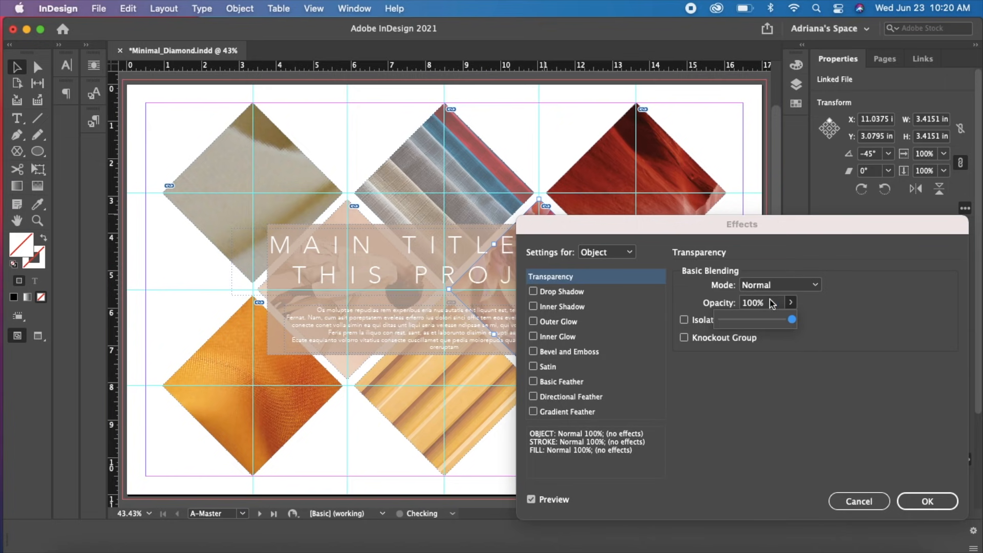
pyautogui.moveTo(659, 230); pyautogui.dragTo(557, 144)
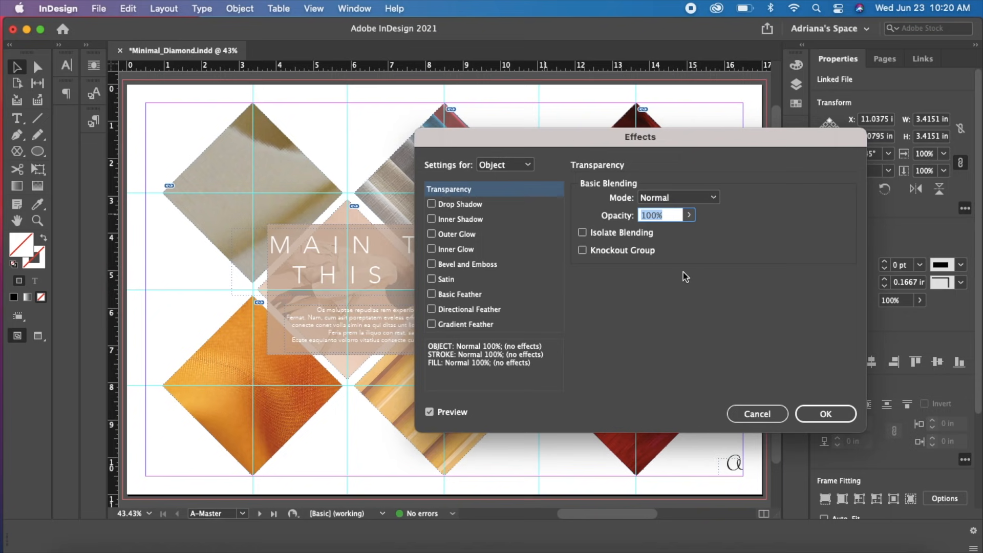
pyautogui.click(825, 415)
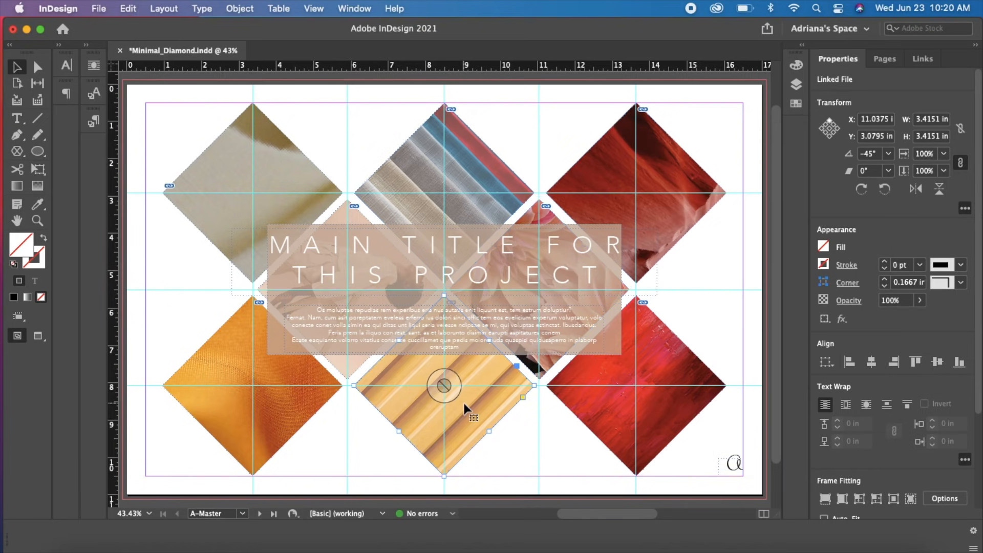
# Set the opacity of the bottom-centre yellow diamond to 100% through the Transparency effect
pyautogui.rightClick(459, 423)
pyautogui.moveTo(561, 294)
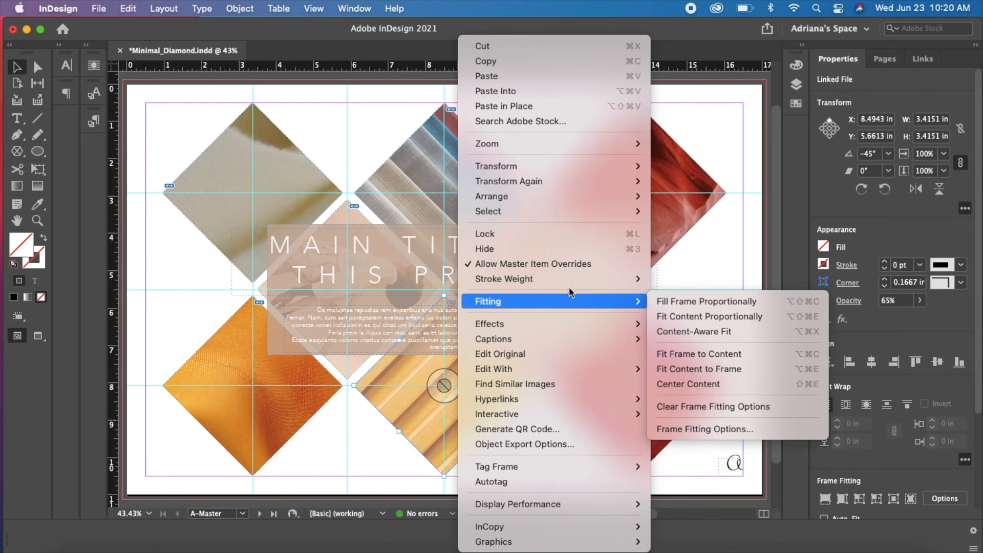
pyautogui.moveTo(597, 323)
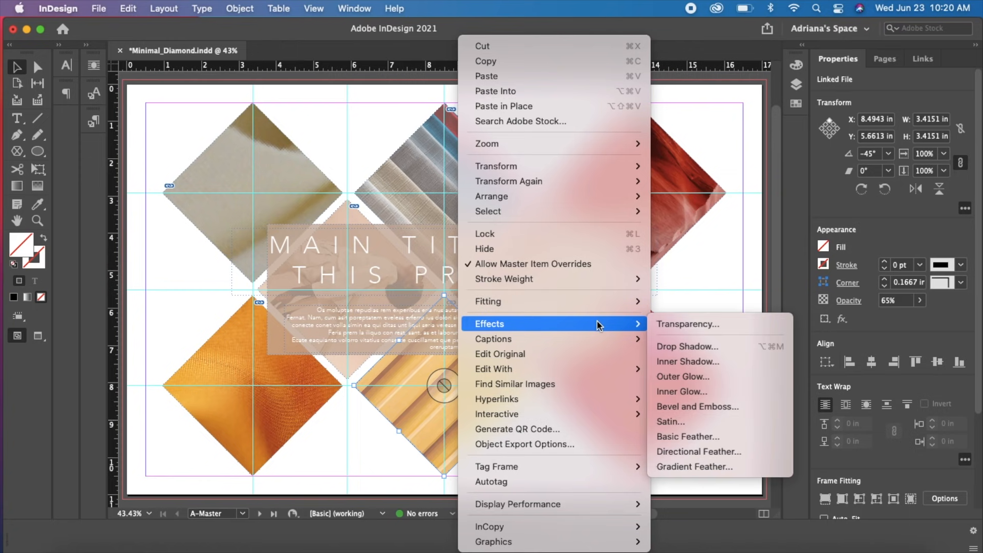
pyautogui.click(682, 323)
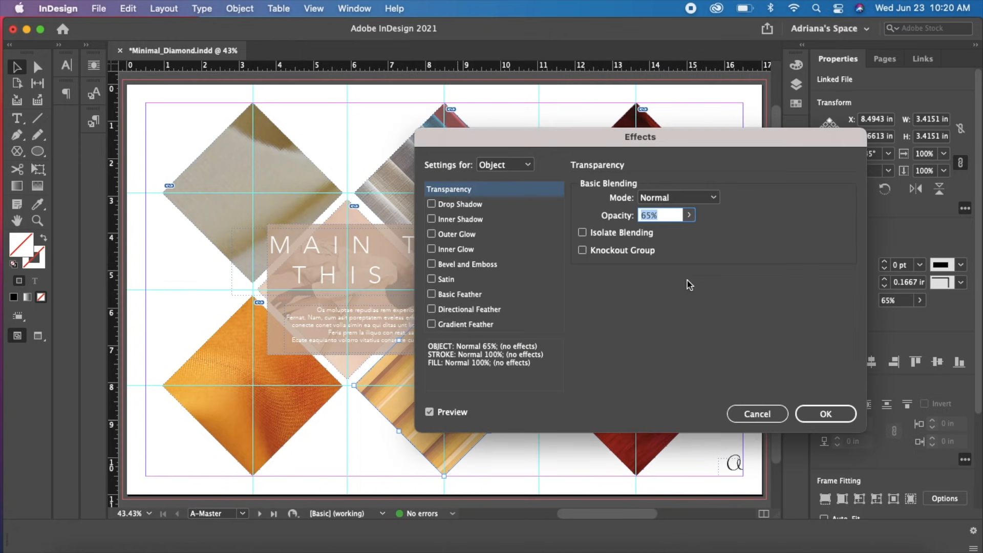
pyautogui.click(690, 217)
pyautogui.moveTo(665, 232); pyautogui.dragTo(713, 318)
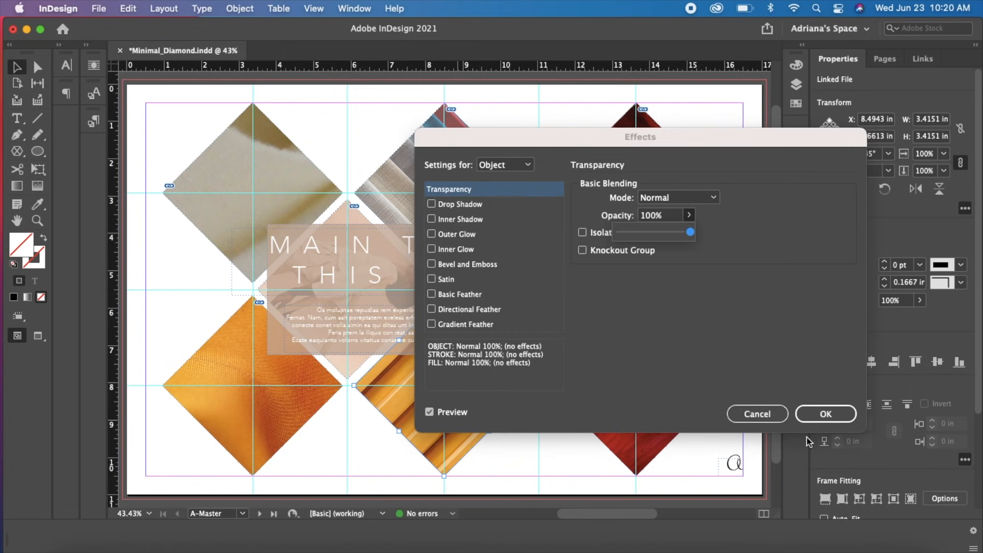
pyautogui.click(815, 414)
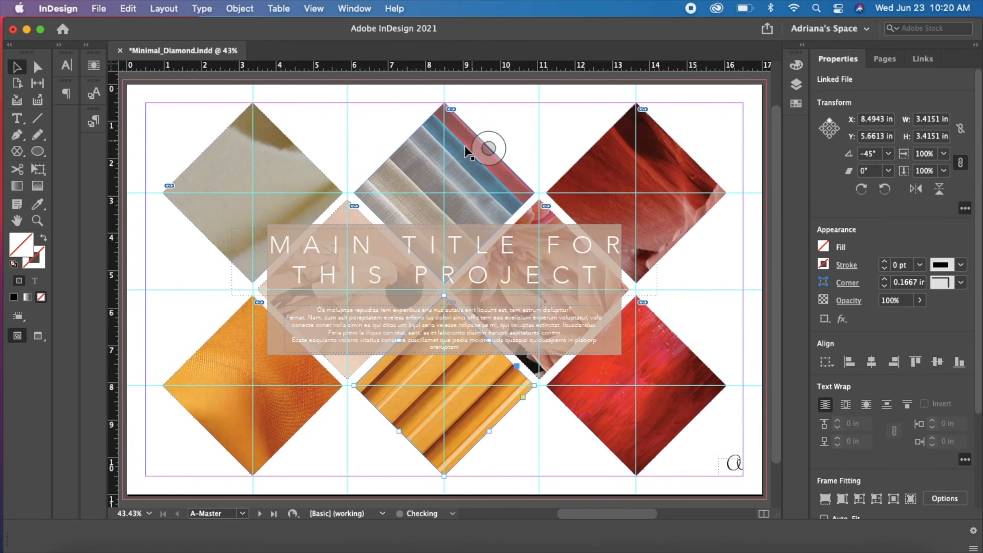
# Refit the white fabric image in the top-left diamond using Fill Frame Proportionally
pyautogui.click(289, 178)
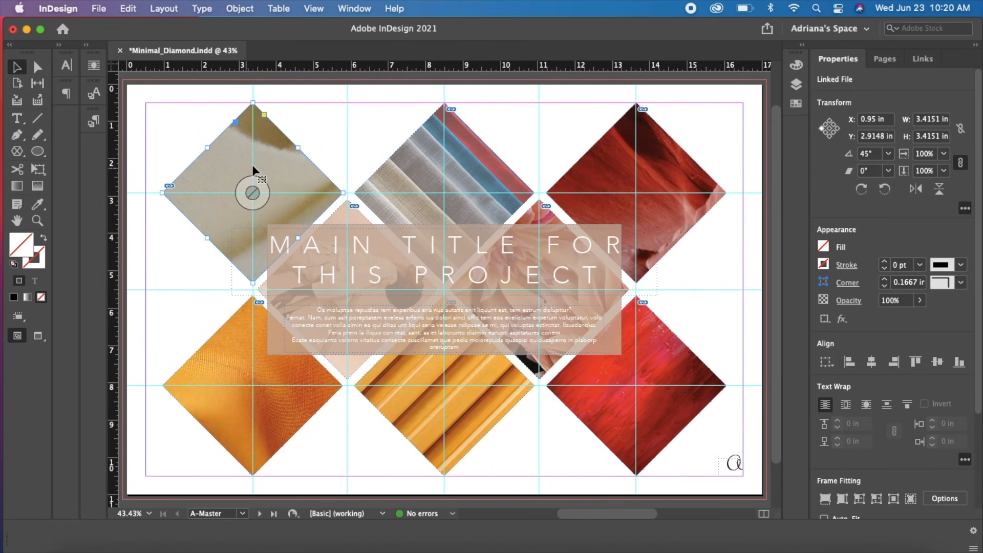
pyautogui.click(262, 183)
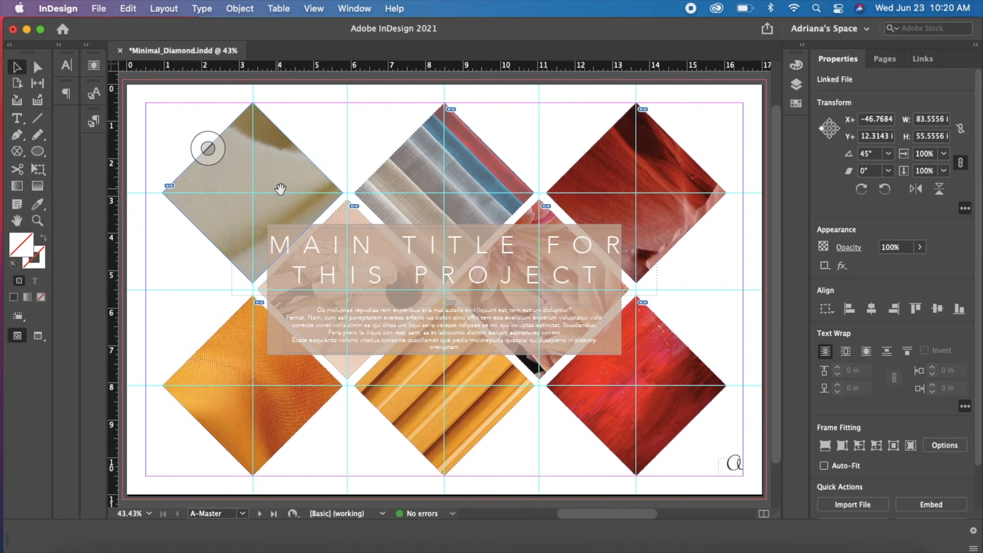
pyautogui.press('super+minus')
pyautogui.press('super+minus')
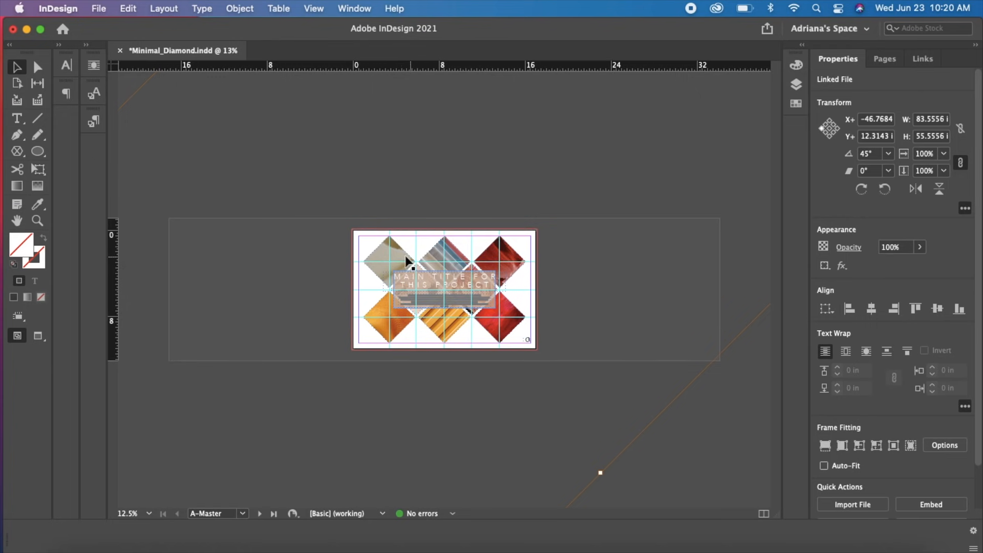
pyautogui.rightClick(377, 255)
pyautogui.moveTo(425, 334)
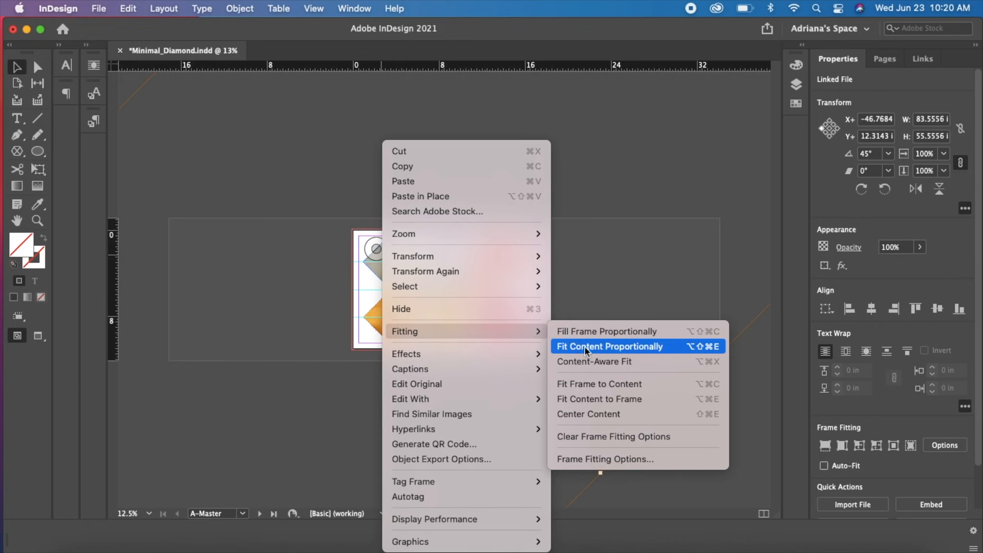
pyautogui.click(583, 332)
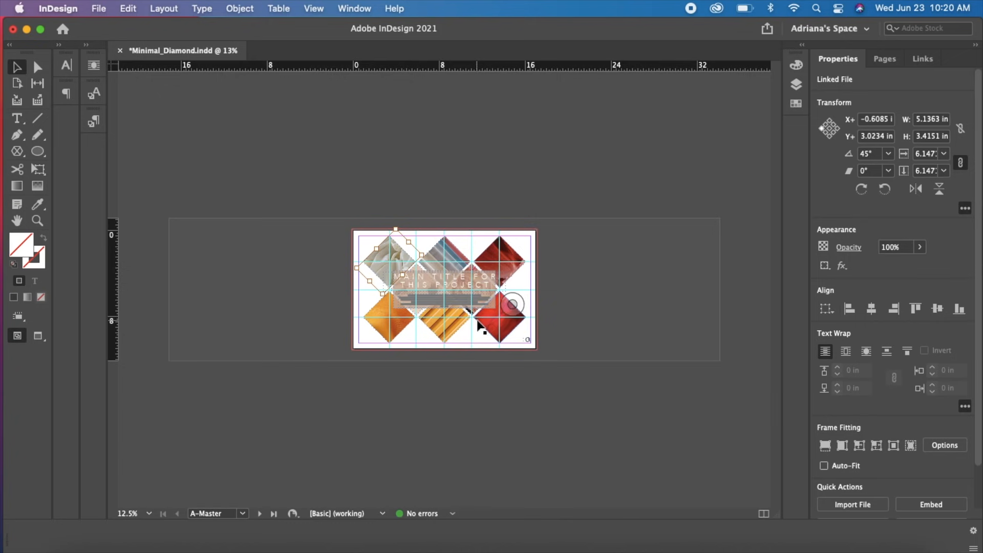
pyautogui.press('super+0')
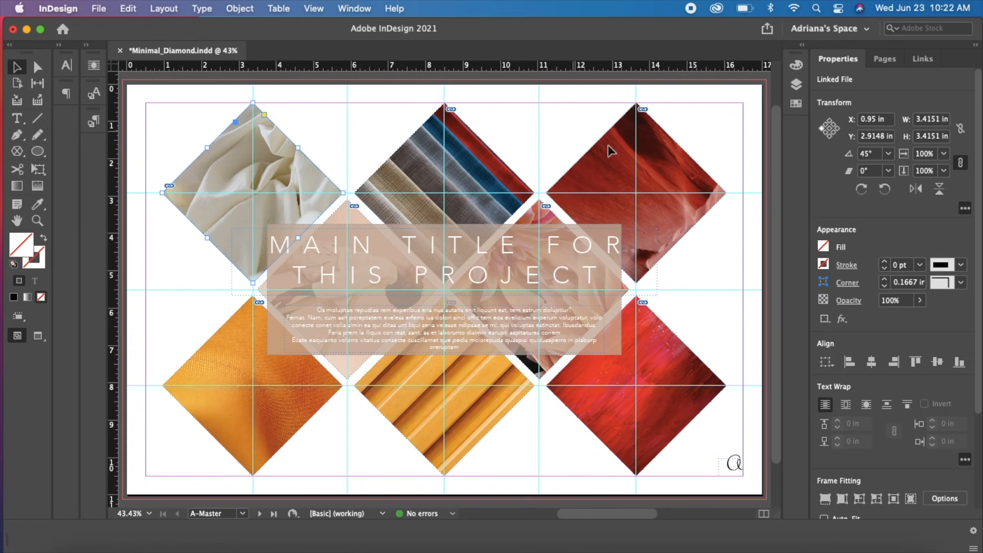
# Widen the rectangle behind the title on both sides to 9.94 in and fill it with the red C=15 M=100 swatch
pyautogui.click(617, 228)
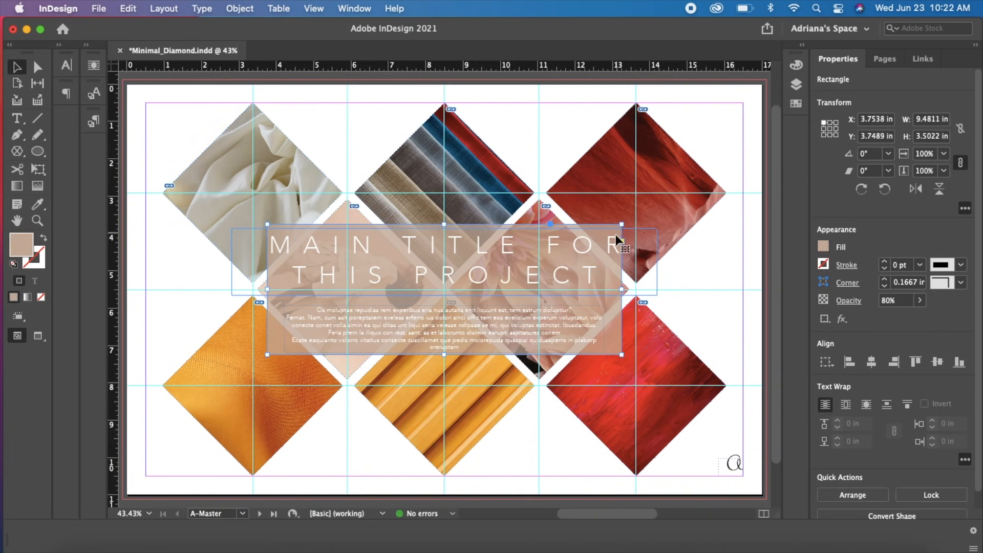
pyautogui.moveTo(267, 288); pyautogui.dragTo(261, 290)
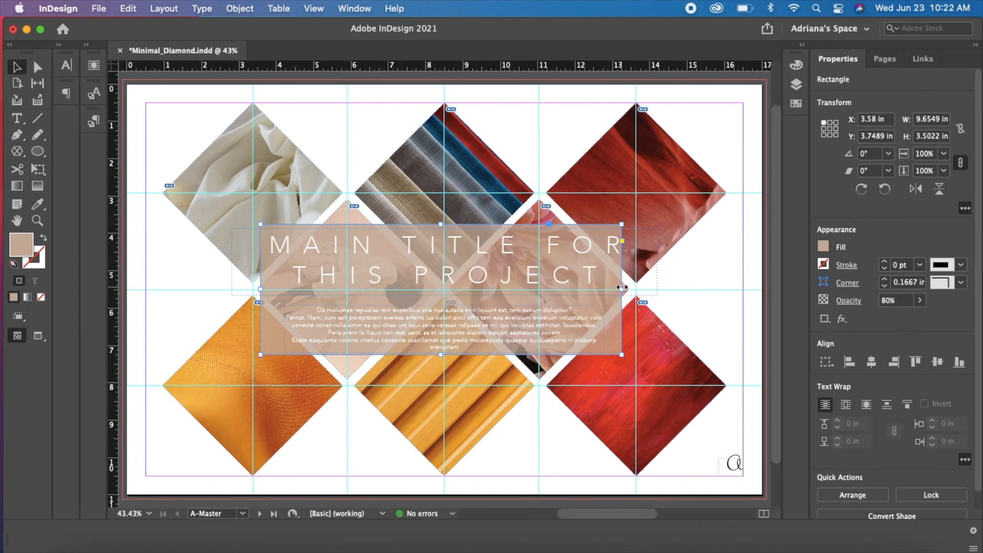
pyautogui.moveTo(629, 287); pyautogui.dragTo(639, 287)
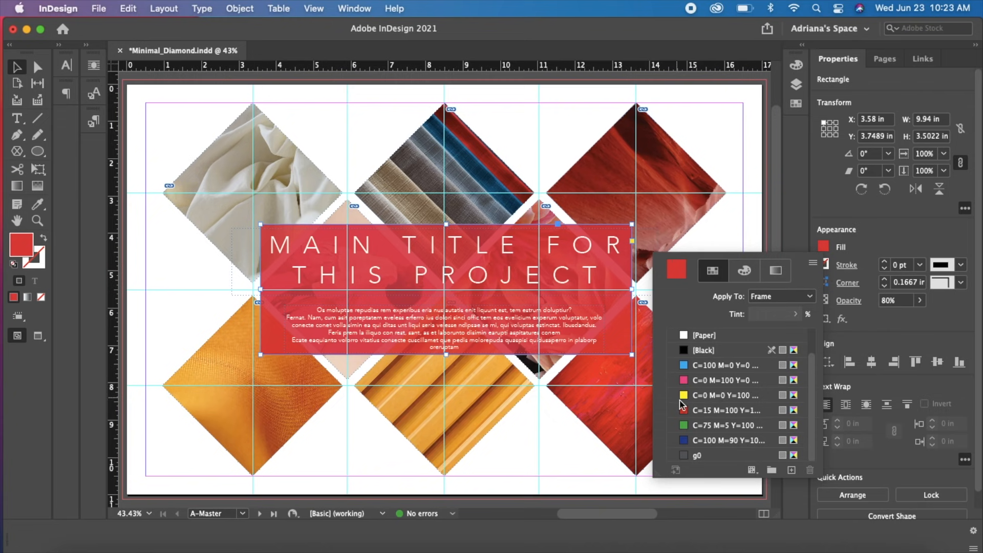
pyautogui.click(707, 410)
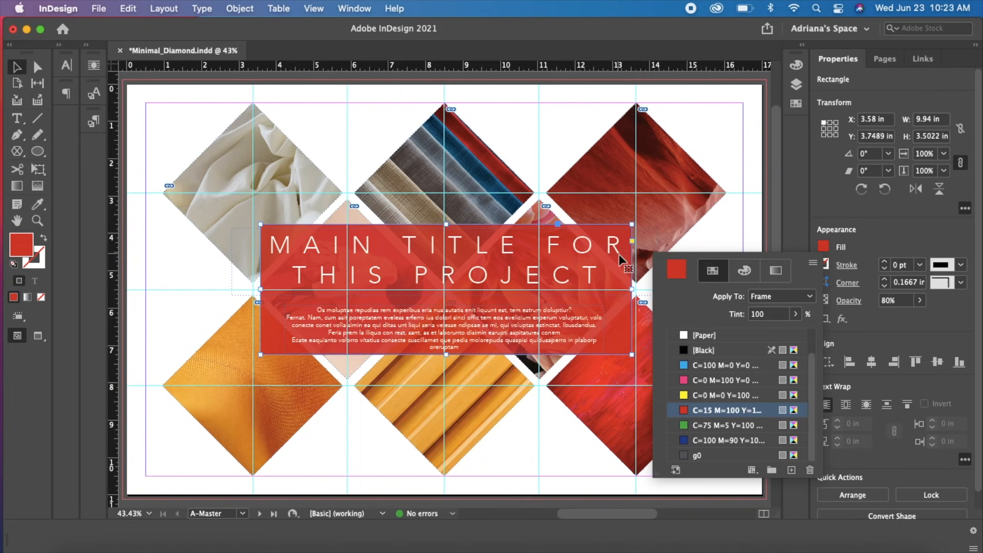
# Set the opacity of the red rectangle behind the title to 60% through the Transparency effect
pyautogui.click(603, 233)
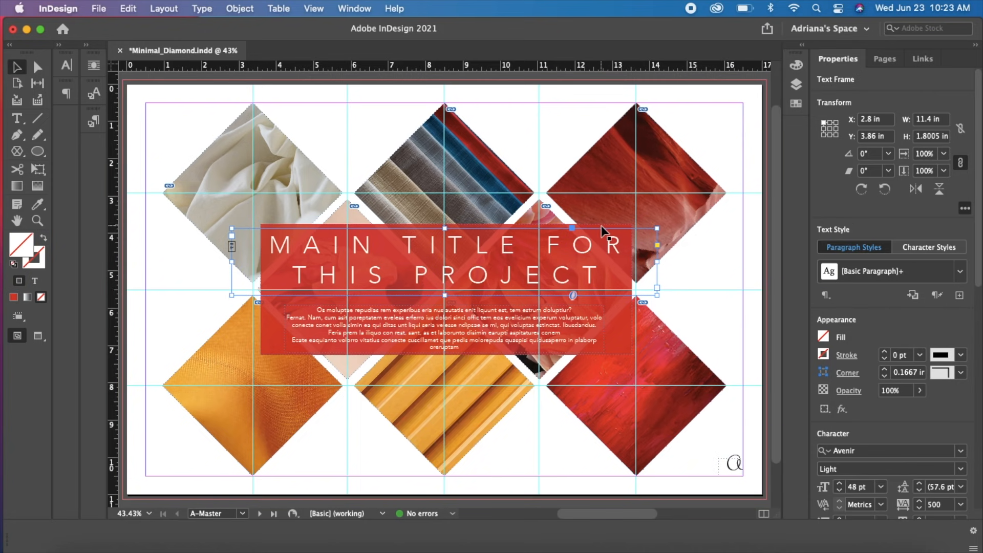
pyautogui.click(601, 226)
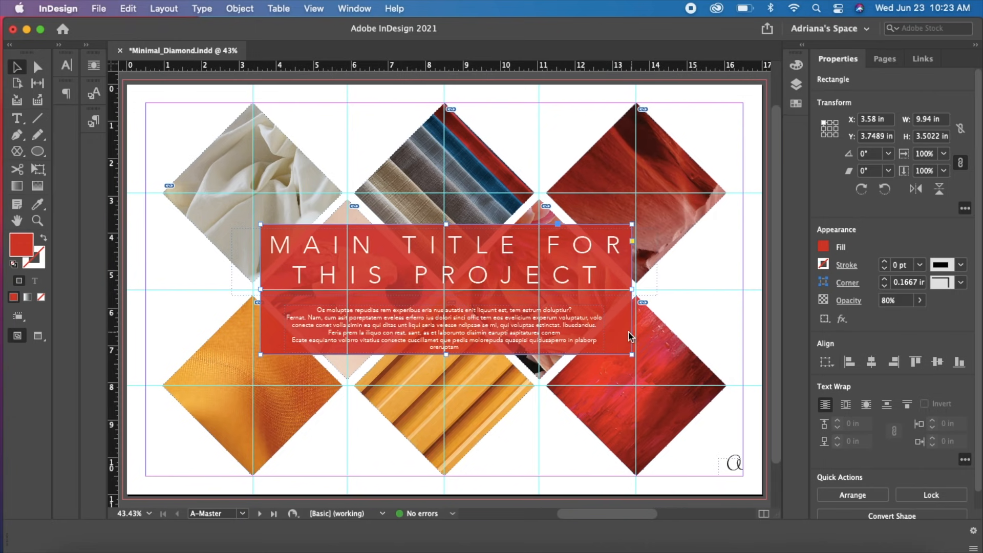
pyautogui.rightClick(634, 334)
pyautogui.moveTo(730, 408)
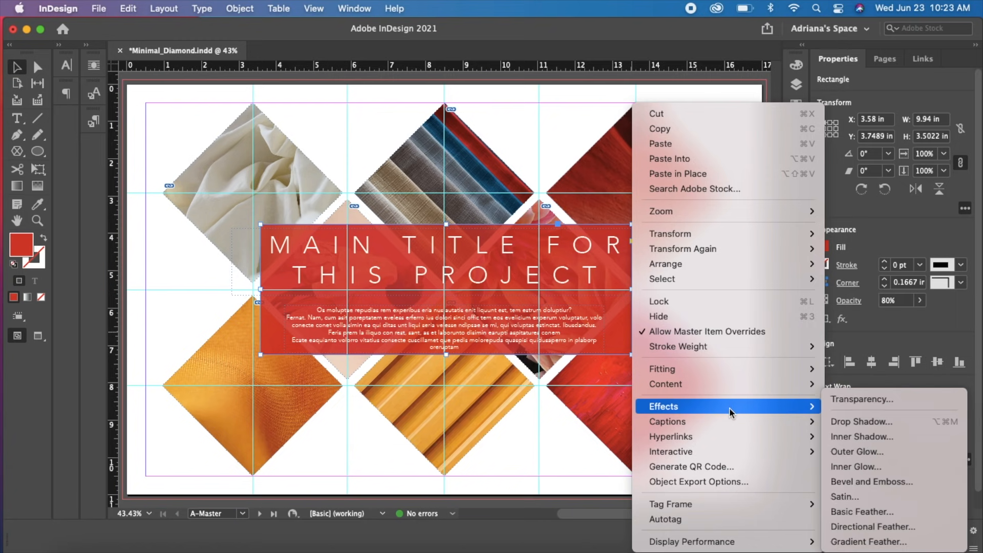
pyautogui.click(827, 401)
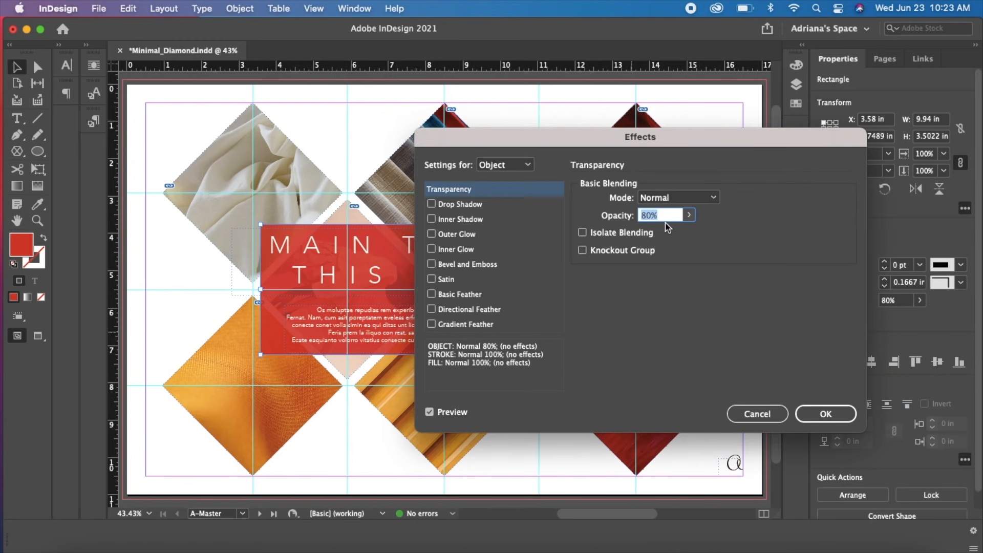
pyautogui.click(689, 215)
pyautogui.moveTo(676, 233); pyautogui.dragTo(669, 239)
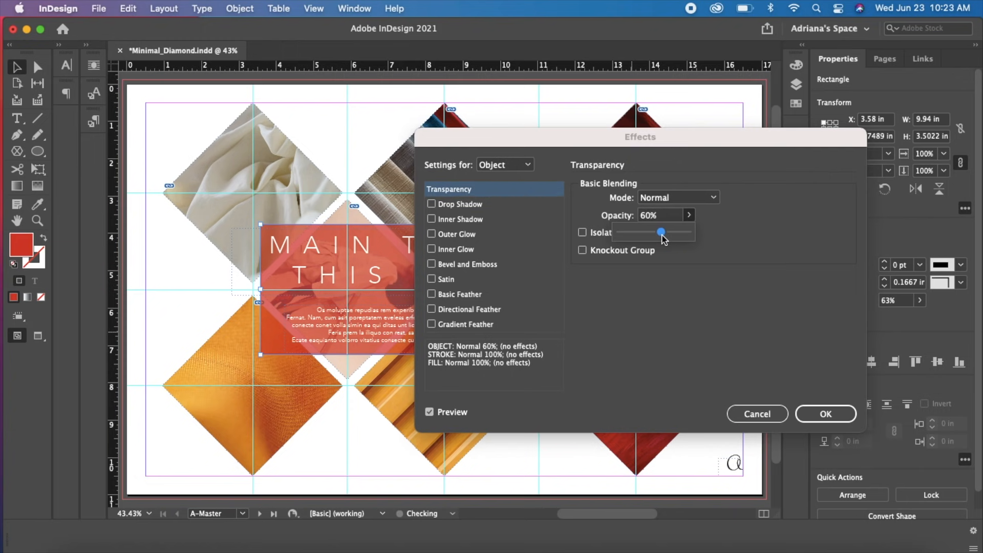
pyautogui.click(826, 413)
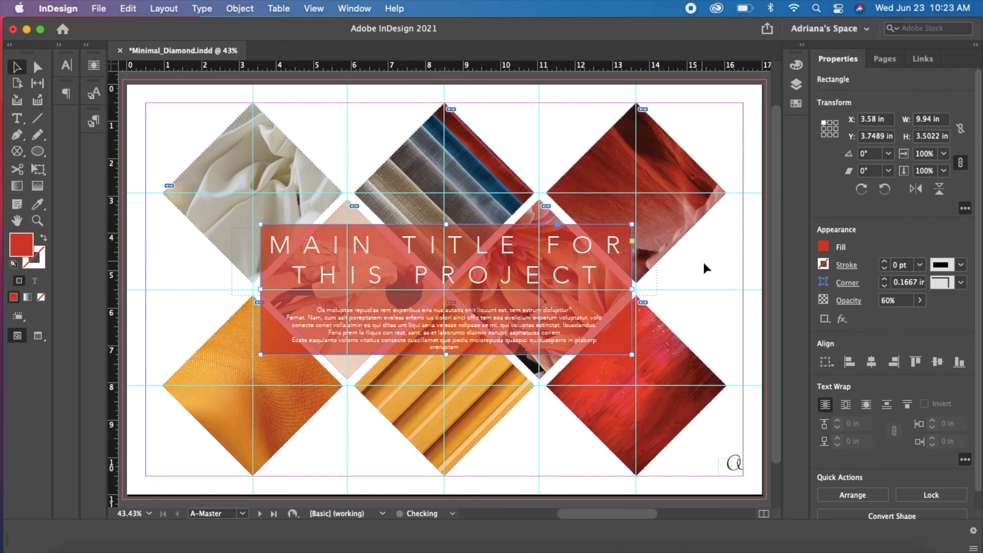
# Deselect everything and preview the master page without guides and frame edges, then return to normal view
pyautogui.click(713, 291)
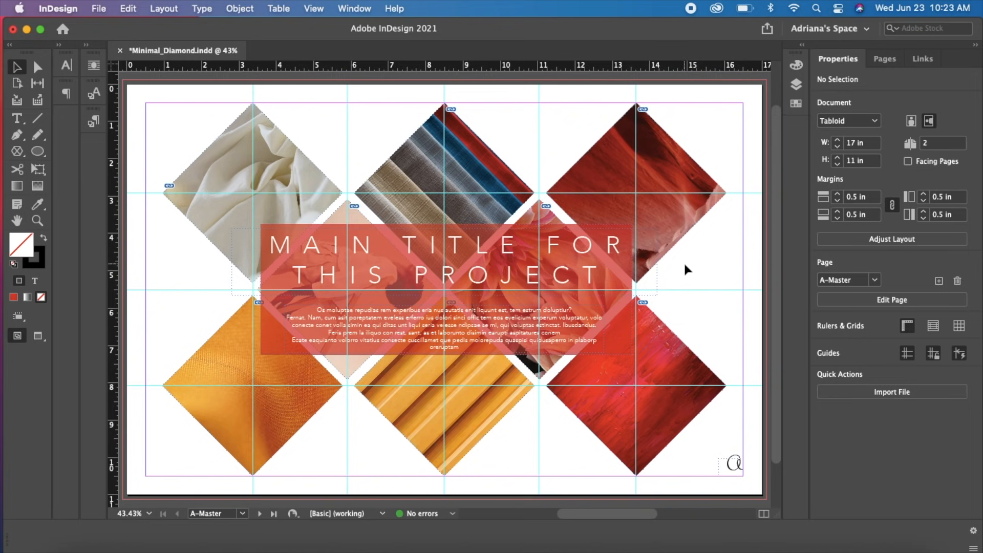
pyautogui.press('w')
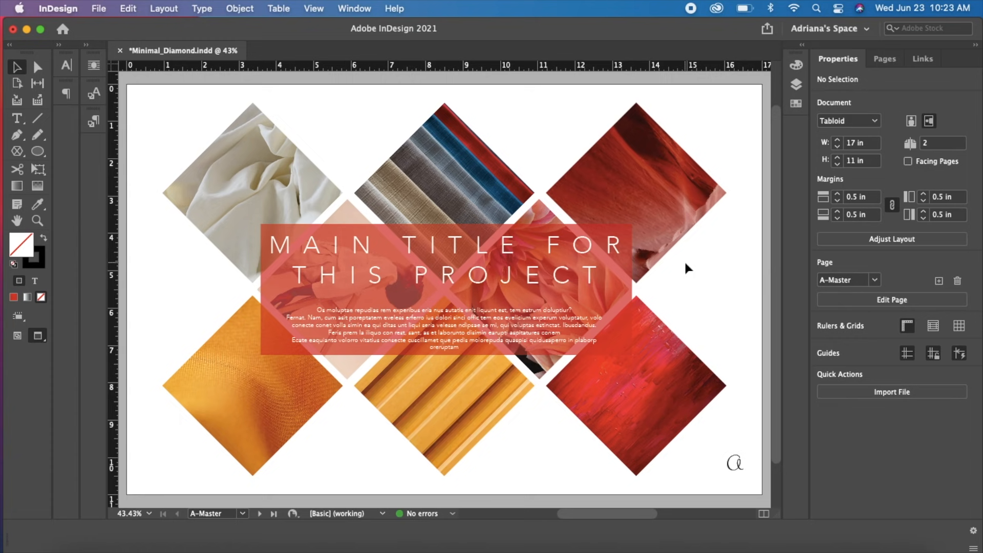
pyautogui.press('w')
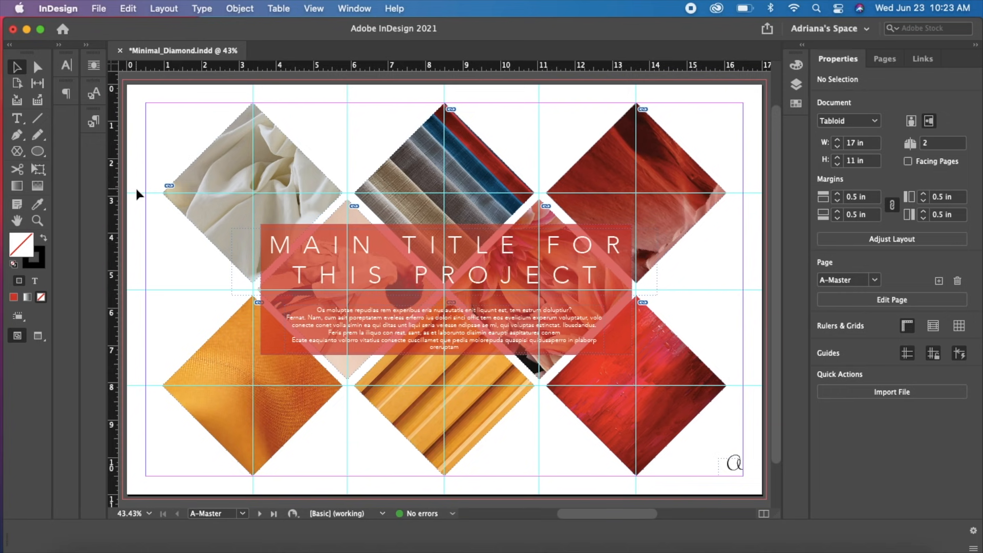
# Add a text frame above the top margin, over the centre and right diamonds, and enter the person's full name
pyautogui.click(17, 118)
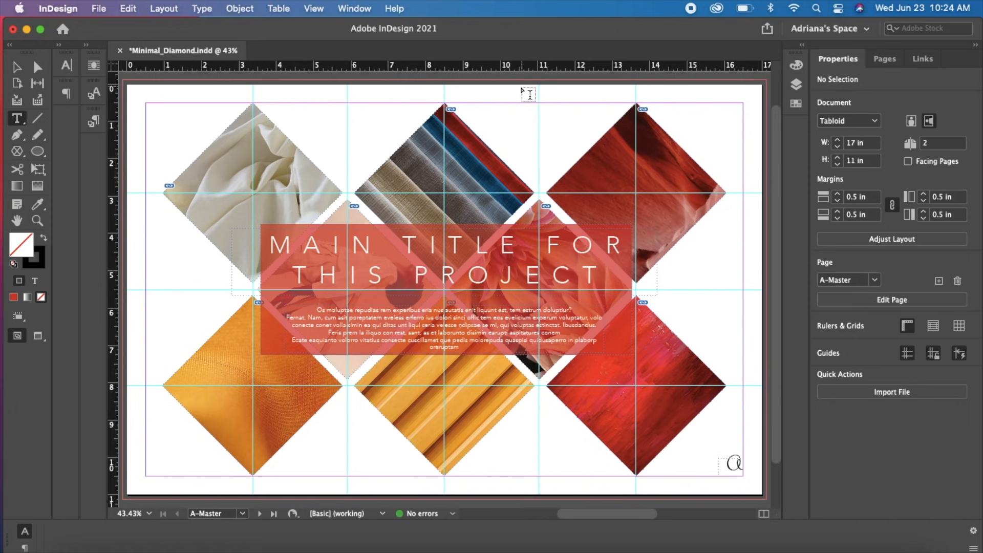
pyautogui.moveTo(490, 90); pyautogui.dragTo(683, 103)
pyautogui.write('t')
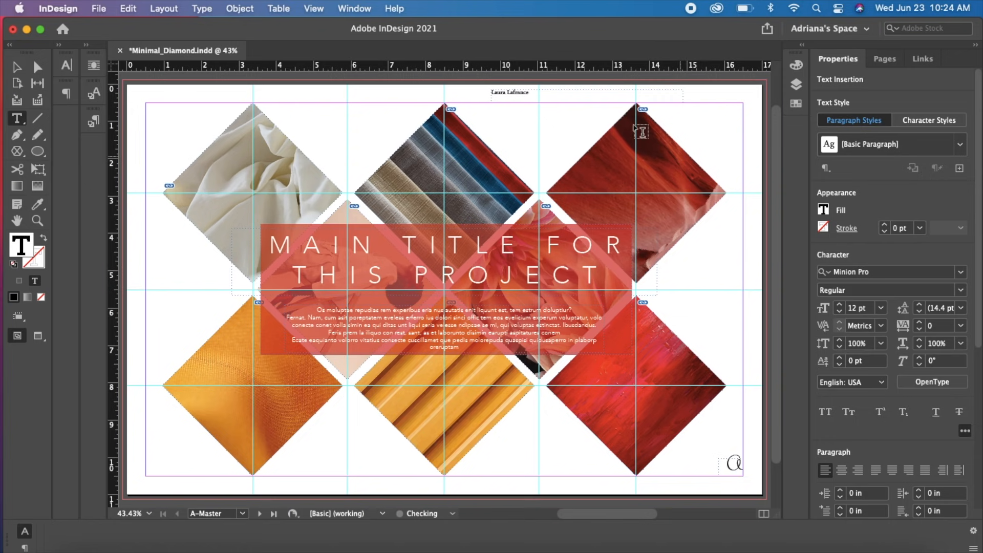
# Set the font of the entire name text above the top margin to Avenir Light
pyautogui.press('super+a')
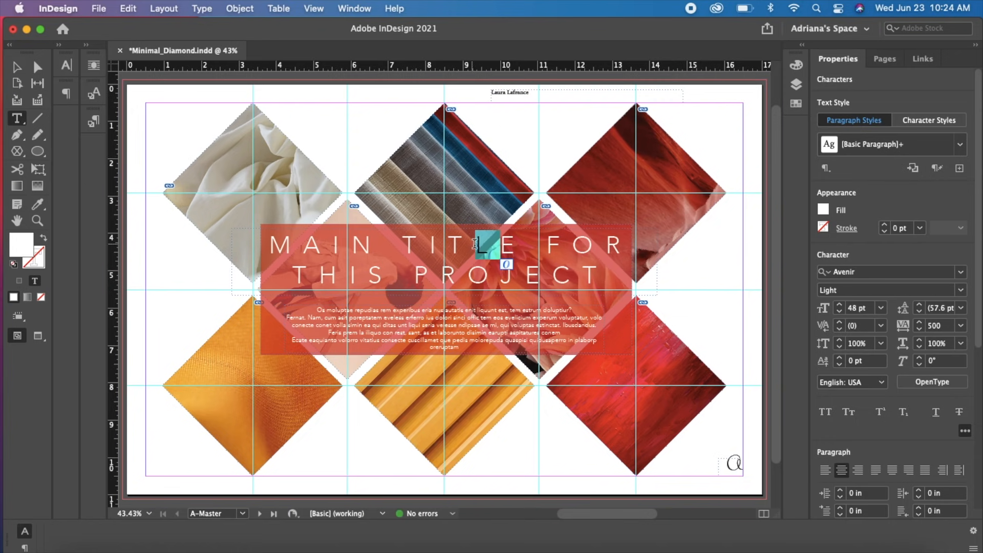
pyautogui.click(961, 272)
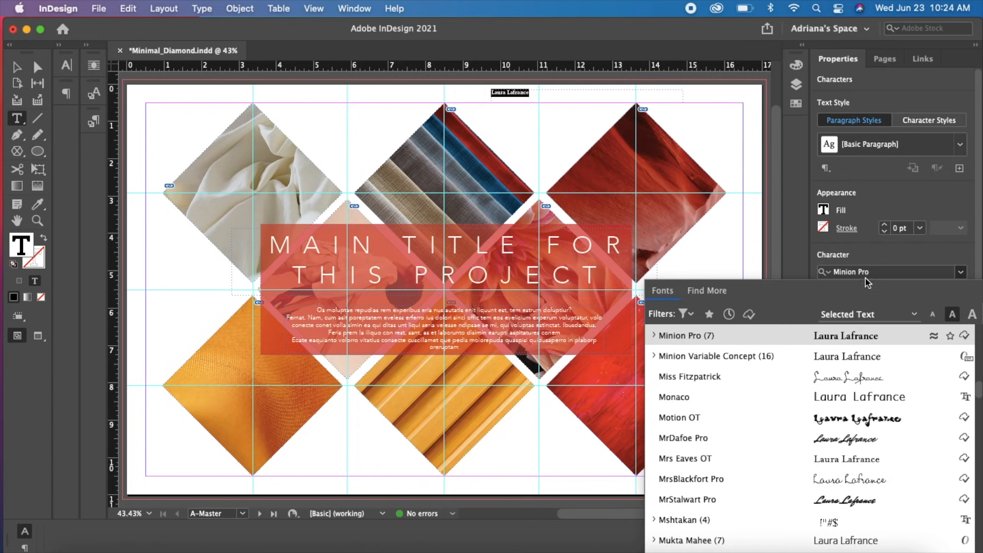
pyautogui.scroll(15, 979, 329)
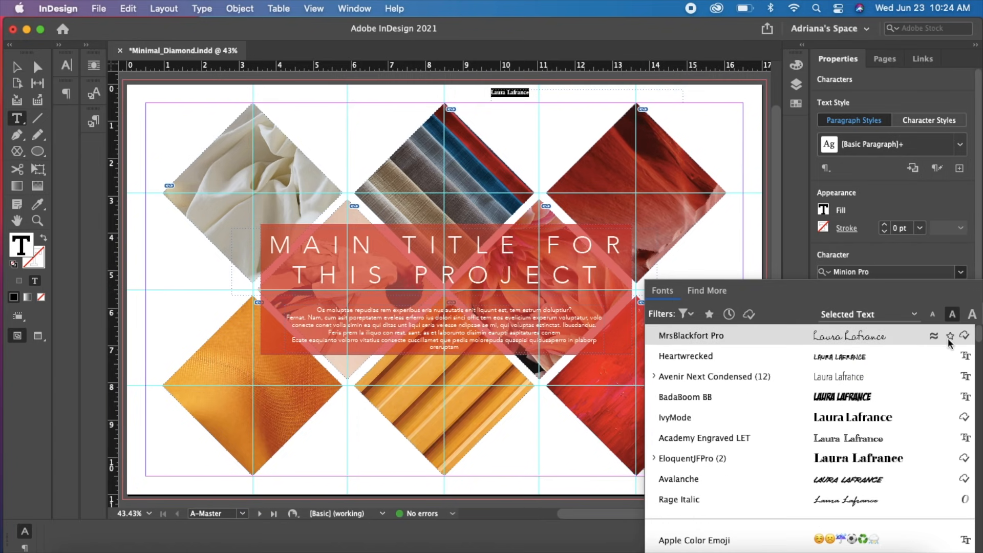
pyautogui.scroll(-4, 977, 339)
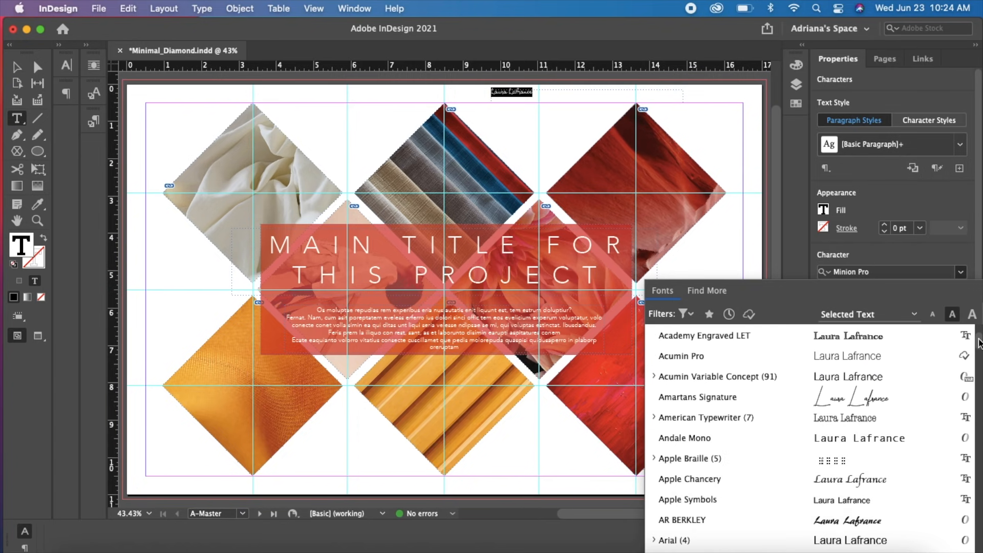
pyautogui.moveTo(979, 342); pyautogui.dragTo(980, 349)
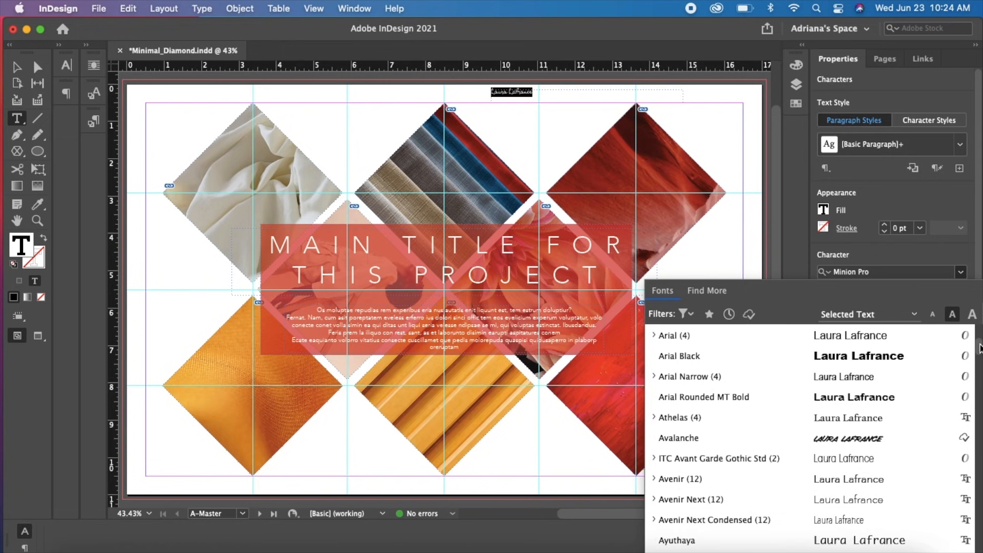
pyautogui.click(656, 479)
pyautogui.click(694, 359)
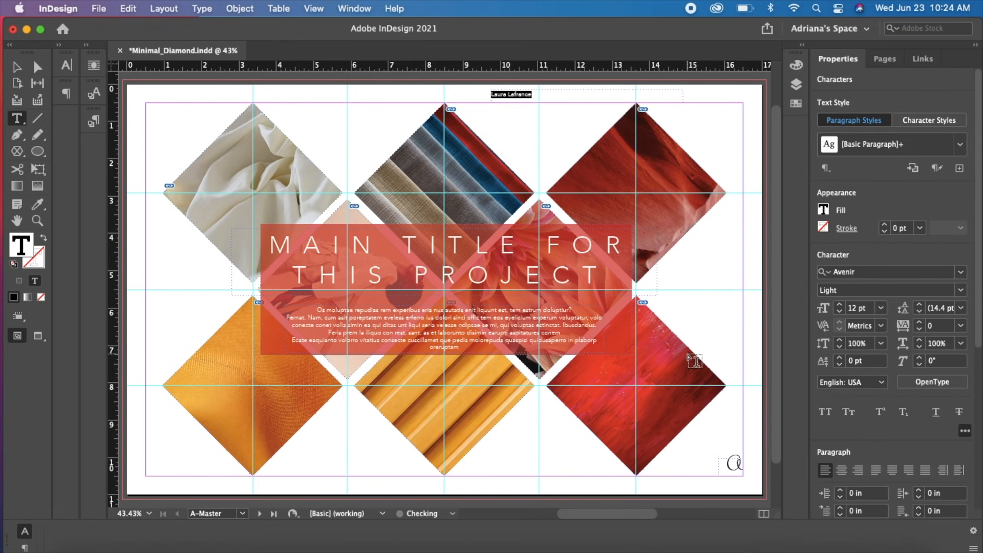
# Try the name text at 24 pt and settle on a size of 18 pt
pyautogui.click(881, 307)
pyautogui.click(876, 460)
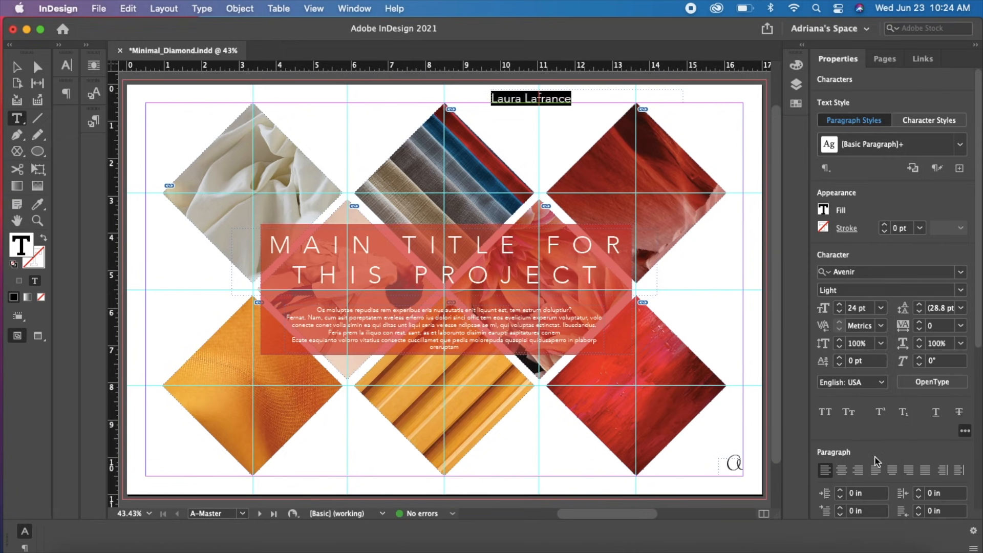
pyautogui.click(881, 308)
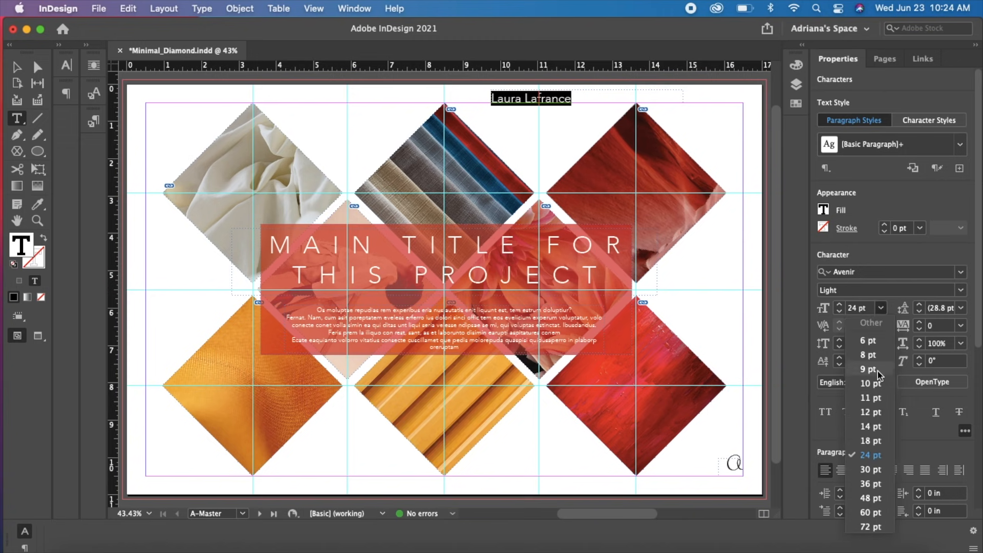
pyautogui.click(876, 442)
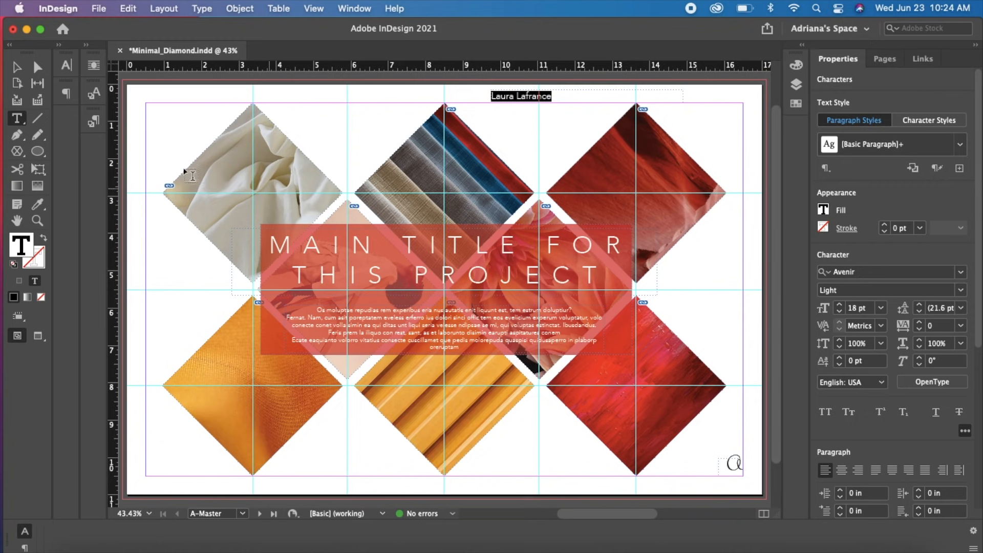
# Select the name's text frame and centre-align its text
pyautogui.click(17, 68)
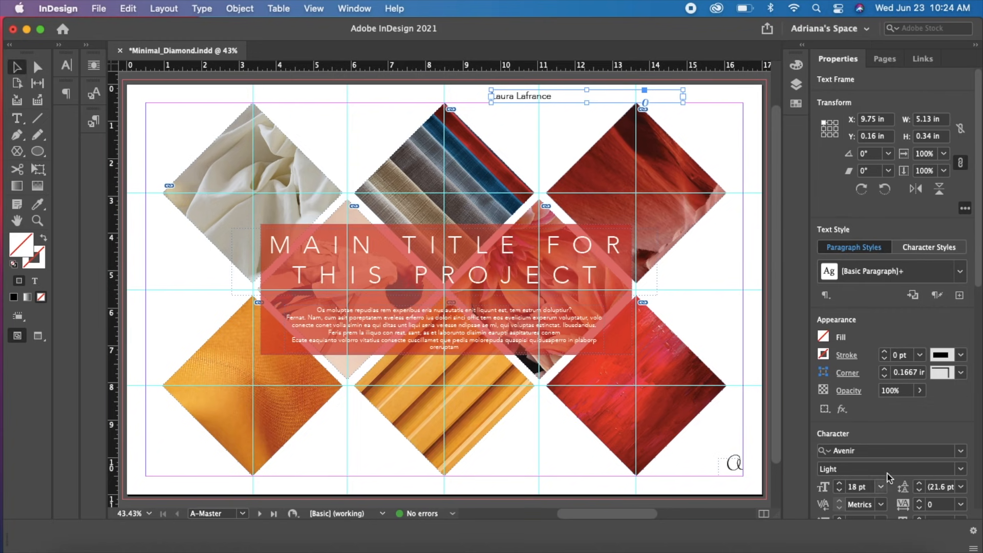
pyautogui.scroll(-8, 973, 287)
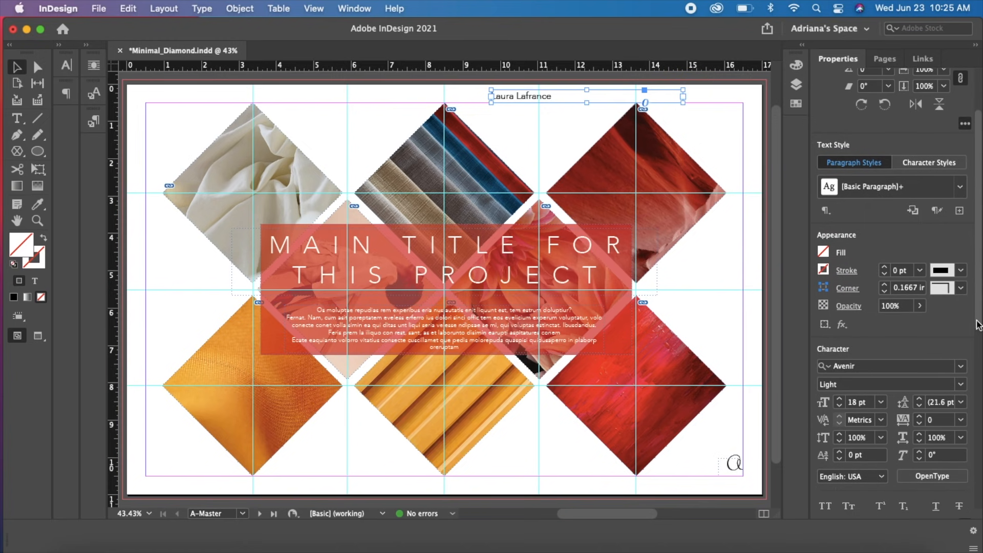
pyautogui.click(842, 449)
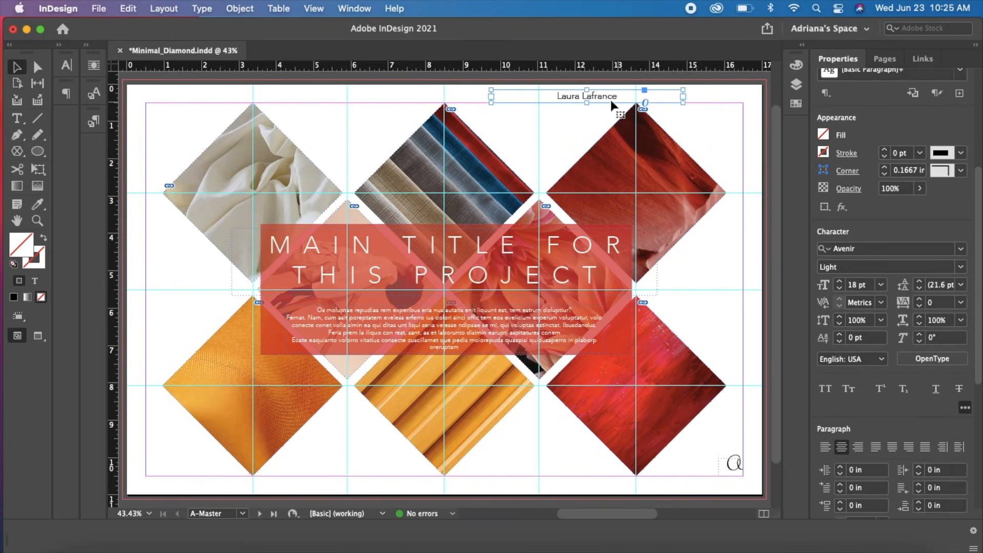
# Rotate the name frame 90° CCW and place it along the page's left margin, centred vertically on the middle horizontal guide
pyautogui.moveTo(598, 95); pyautogui.dragTo(195, 309)
pyautogui.rightClick(195, 309)
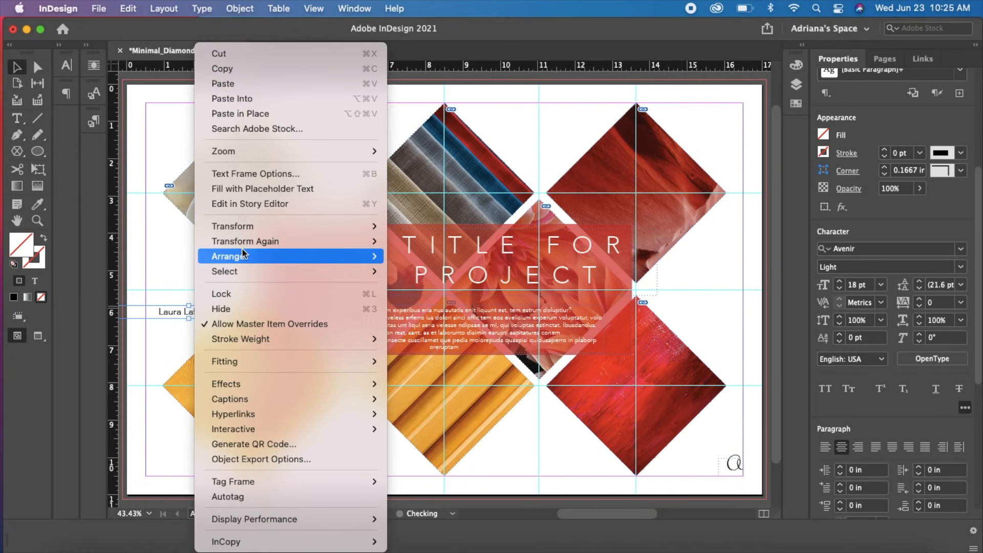
pyautogui.moveTo(243, 227)
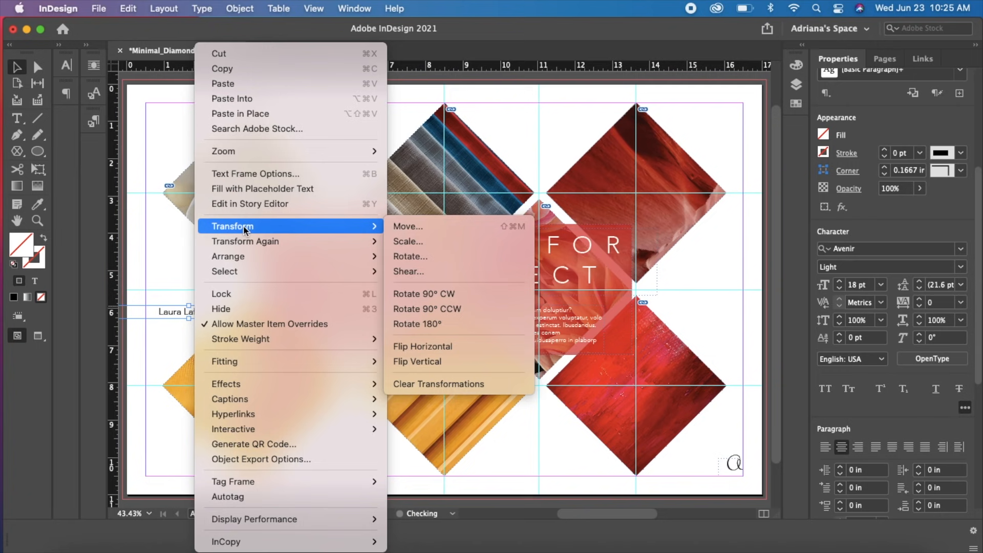
pyautogui.click(432, 309)
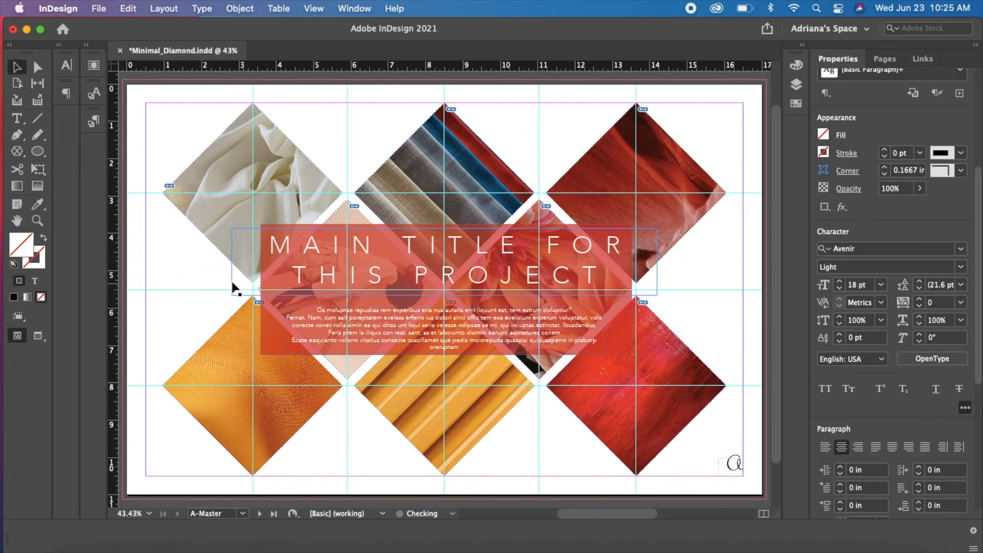
pyautogui.moveTo(189, 325); pyautogui.dragTo(348, 352)
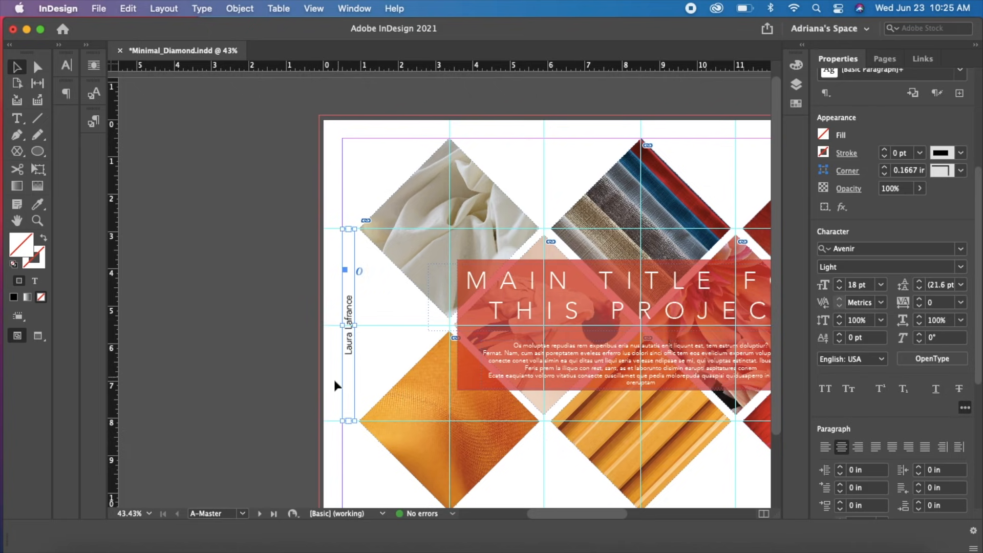
# Zoom out to 25% and preview the whole master page without guides and frame edges, with nothing selected
pyautogui.moveTo(528, 458); pyautogui.dragTo(340, 416)
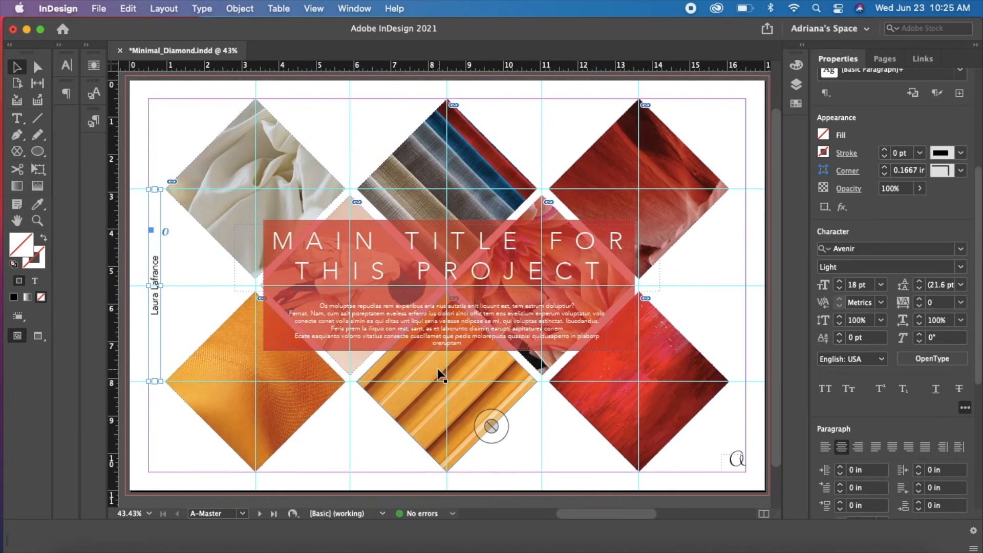
pyautogui.press('super+minus')
pyautogui.moveTo(646, 394); pyautogui.dragTo(491, 392)
pyautogui.press('w')
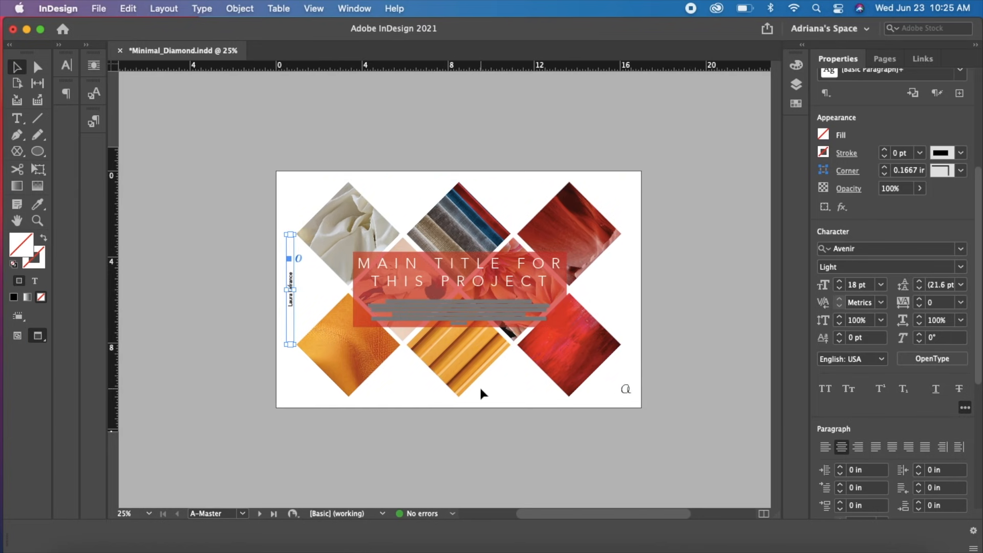
pyautogui.click(447, 429)
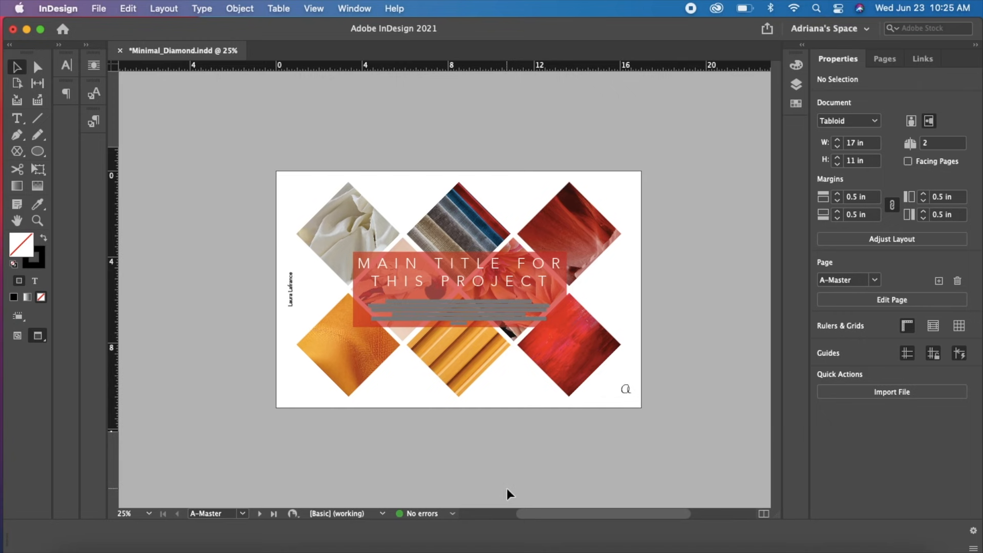
# Open page 1 from the page list, fit it to the window, and check the applied A-Master layout and title frame
pyautogui.click(885, 59)
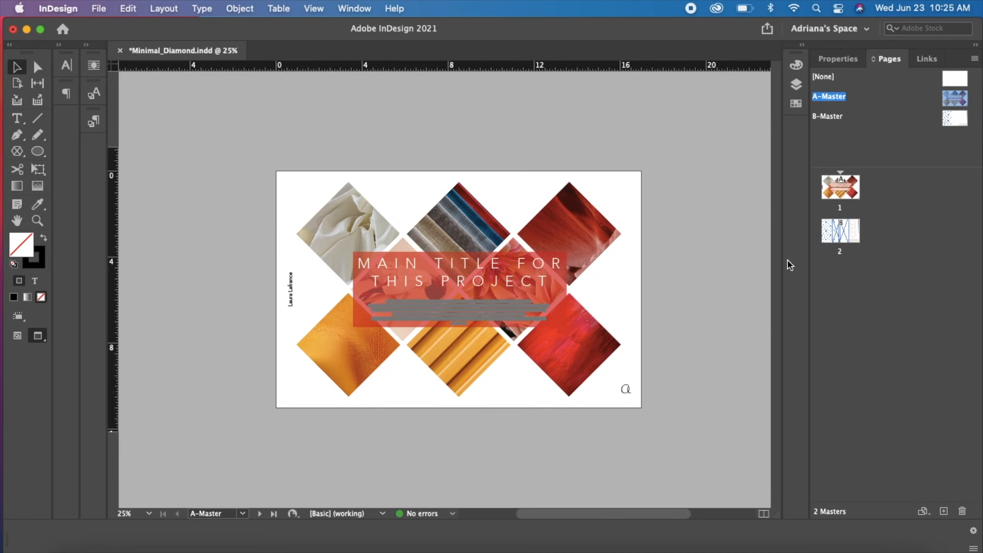
pyautogui.doubleClick(855, 192)
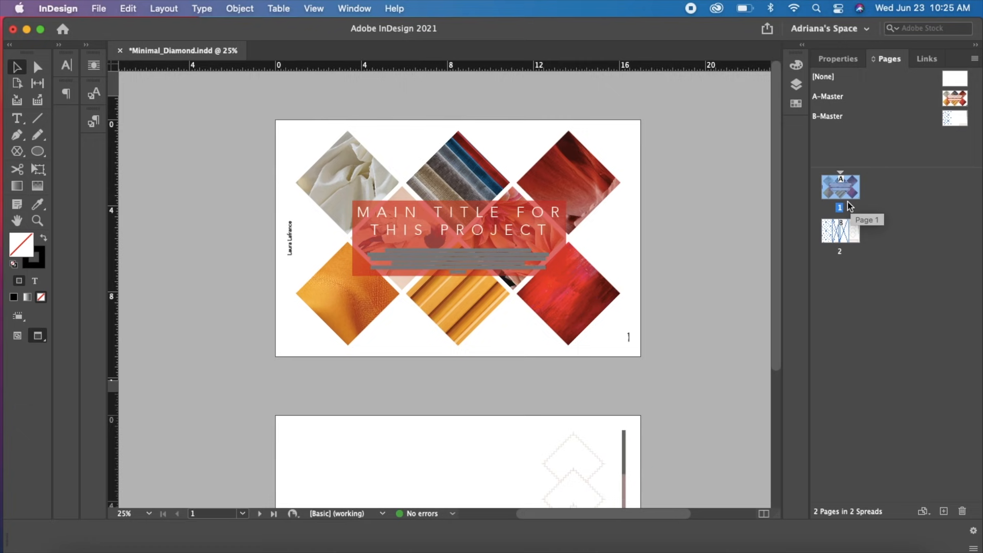
pyautogui.press('super+0')
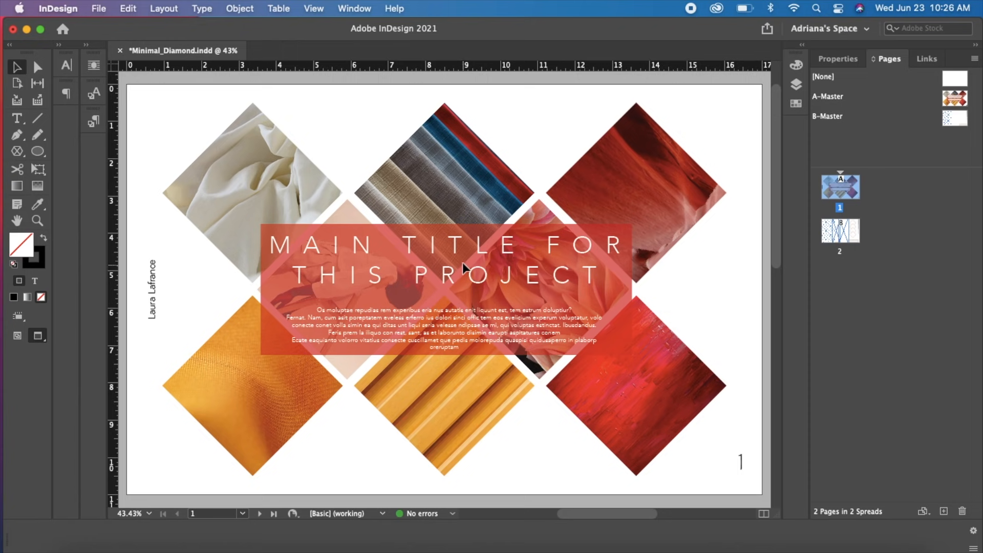
pyautogui.click(477, 281)
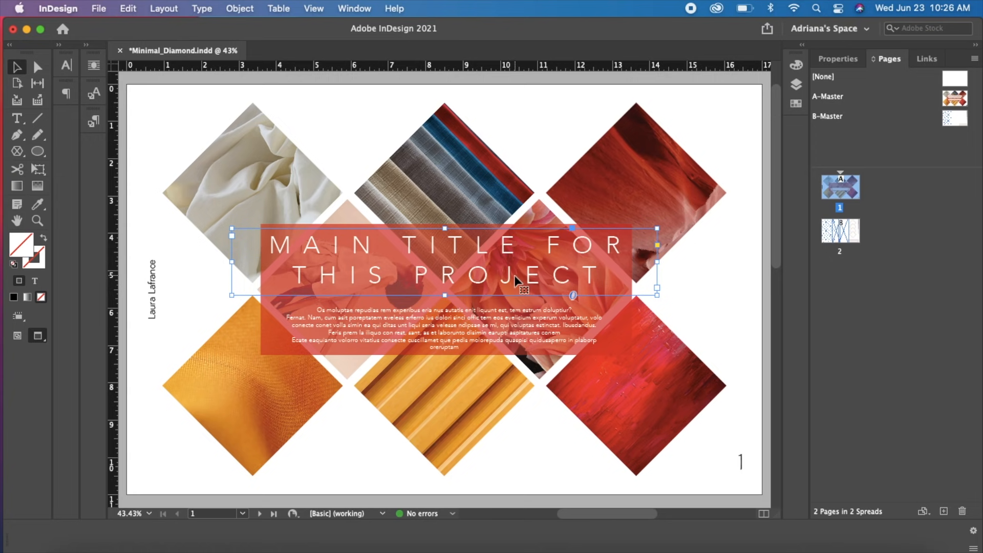
pyautogui.press('super+shift+a')
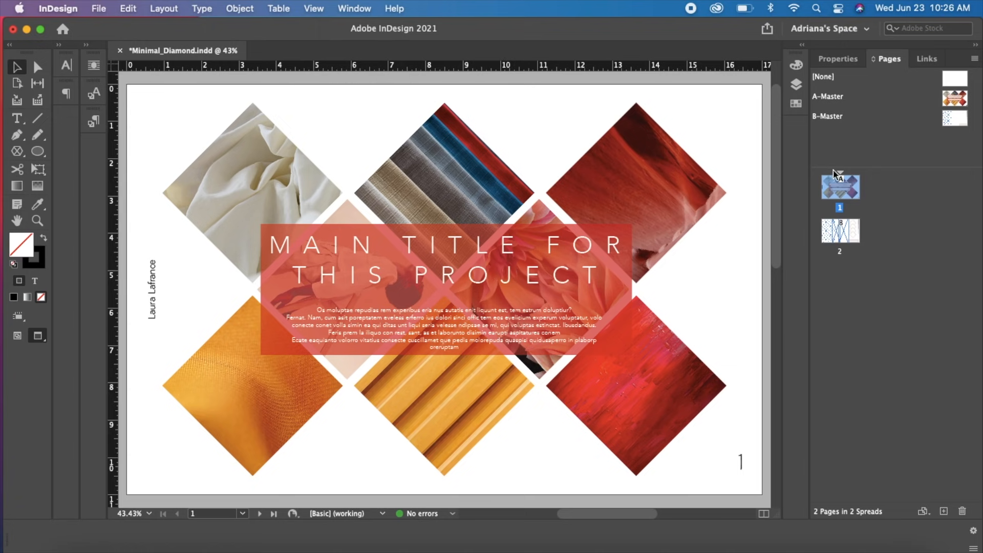
# View page 2 with guides and frame edges shown, and open its B-Master to examine the layout
pyautogui.moveTo(777, 144); pyautogui.dragTo(793, 354)
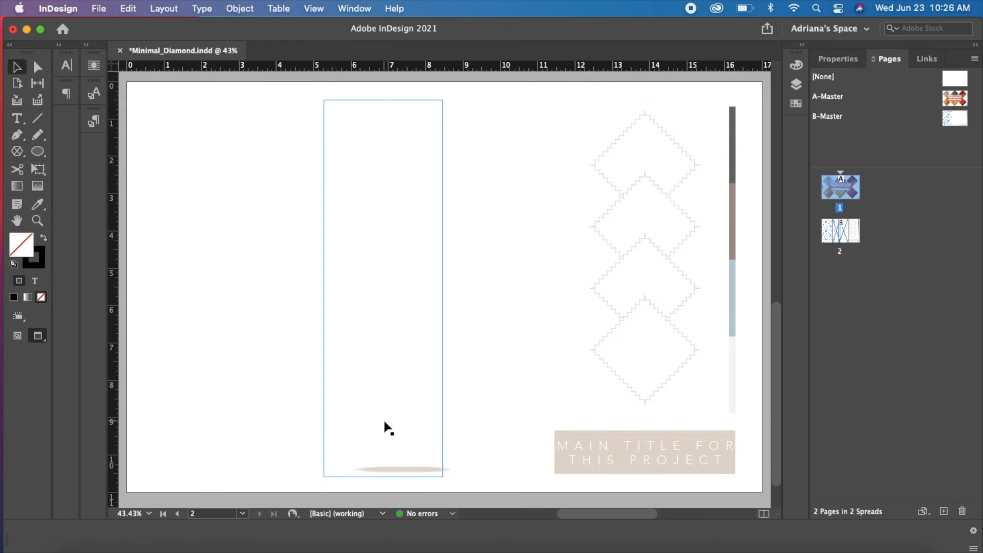
pyautogui.press('w')
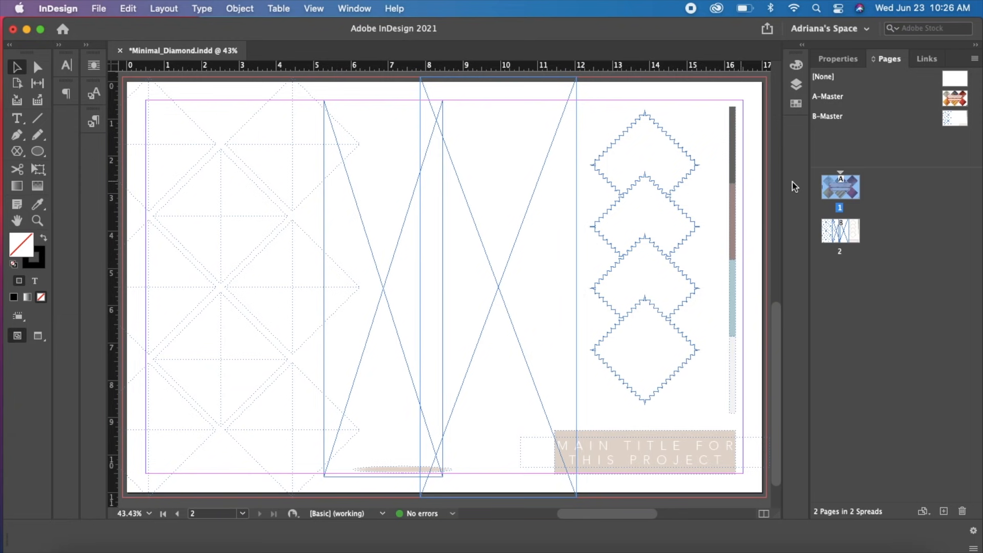
pyautogui.click(188, 154)
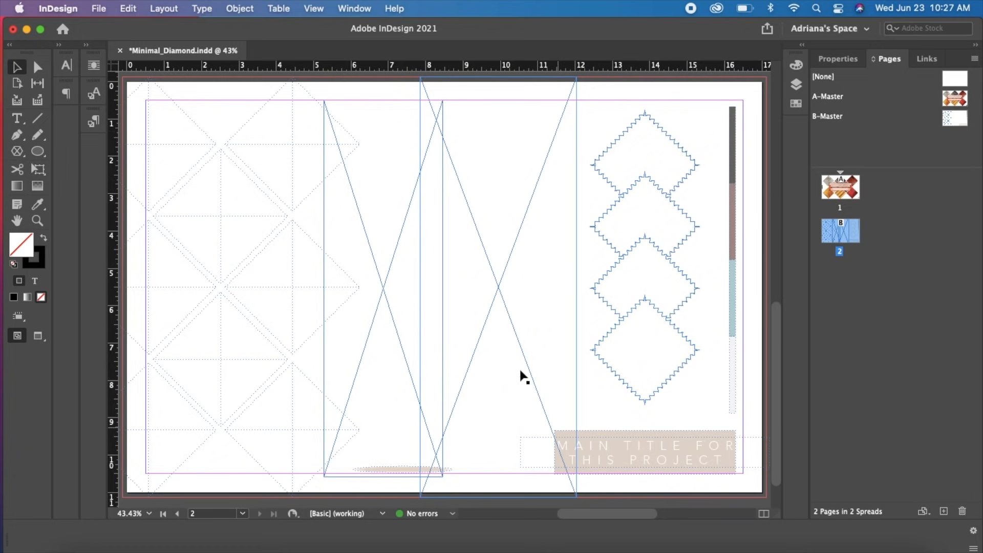
pyautogui.click(956, 120)
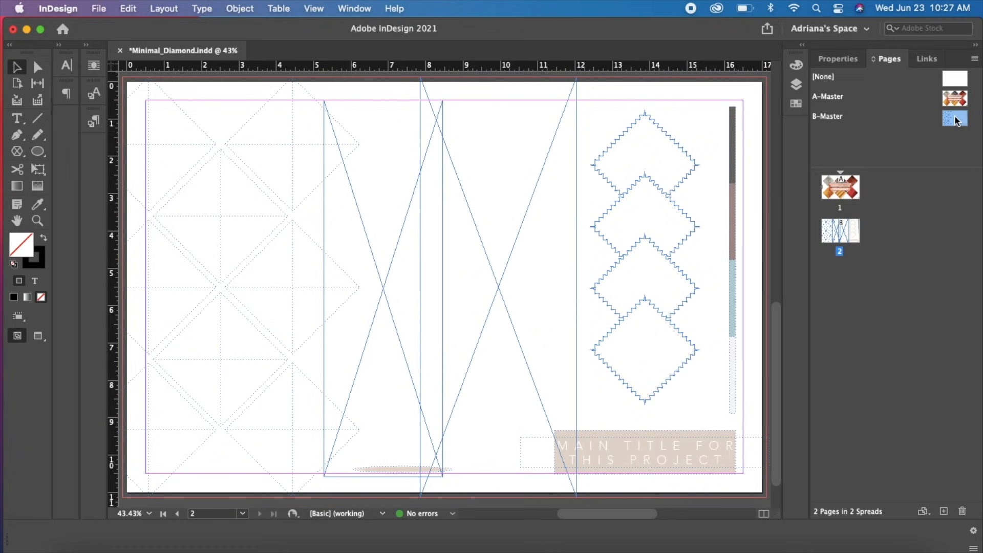
pyautogui.doubleClick(955, 120)
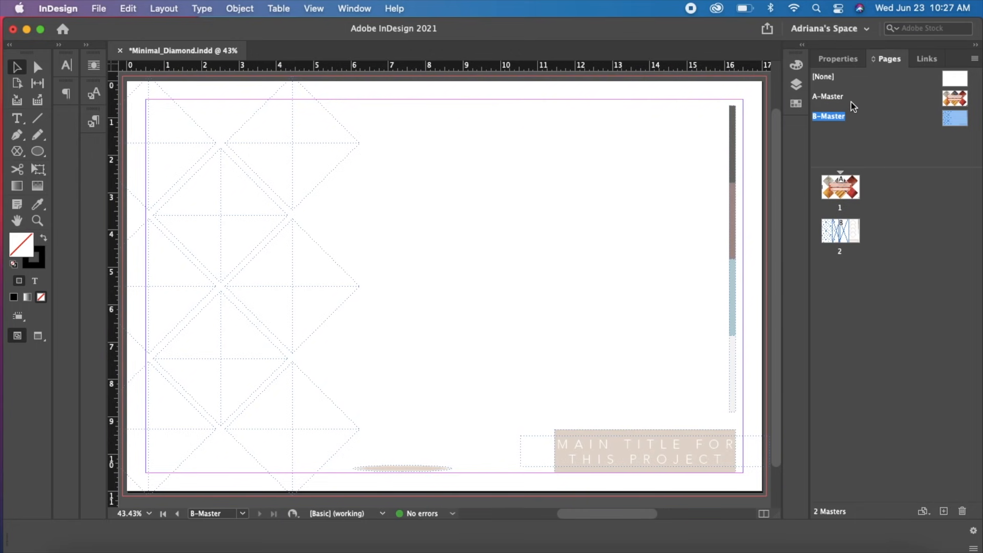
# Add a new blank master page, and undo the addition
pyautogui.click(942, 510)
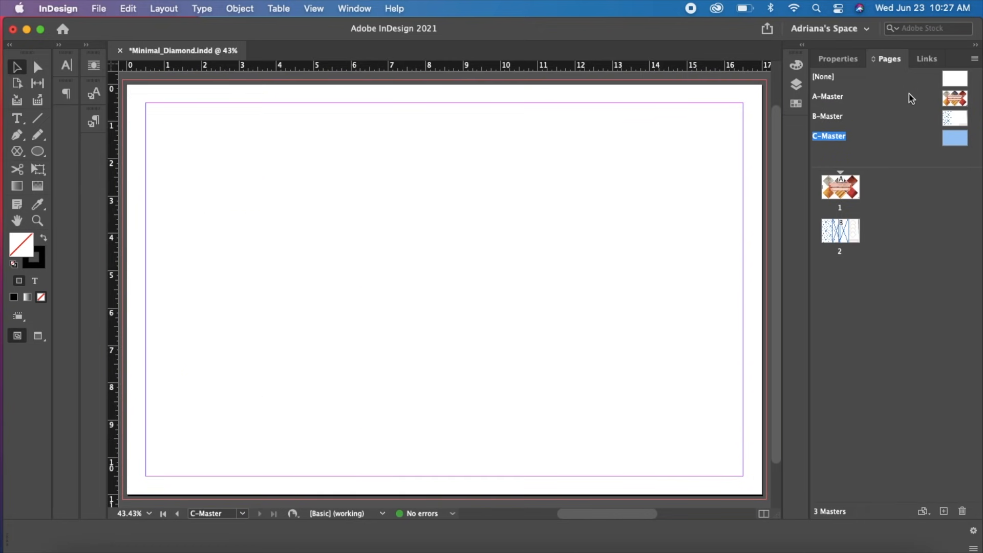
pyautogui.press('super+z')
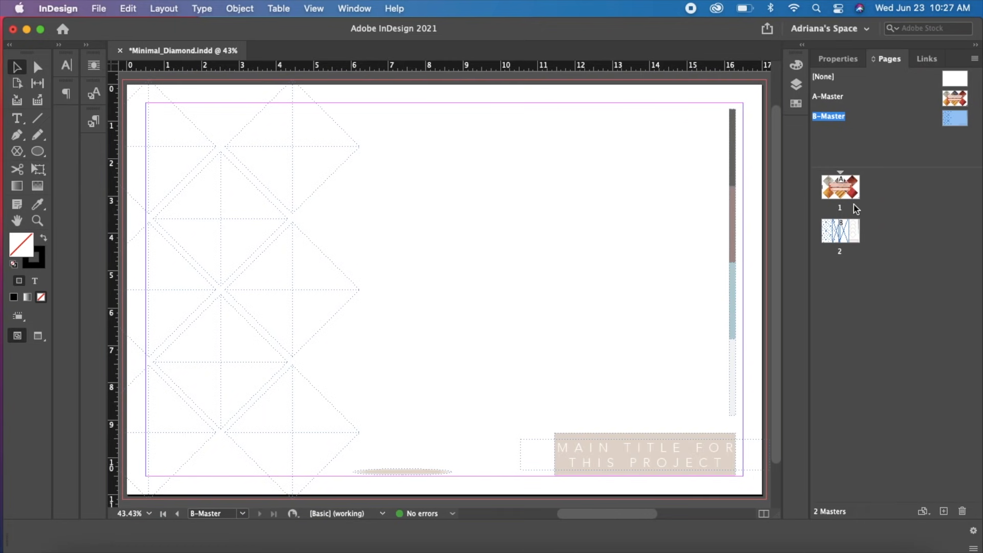
# Return to page 1, add a third page to the document and apply A-Master to the new page
pyautogui.doubleClick(854, 191)
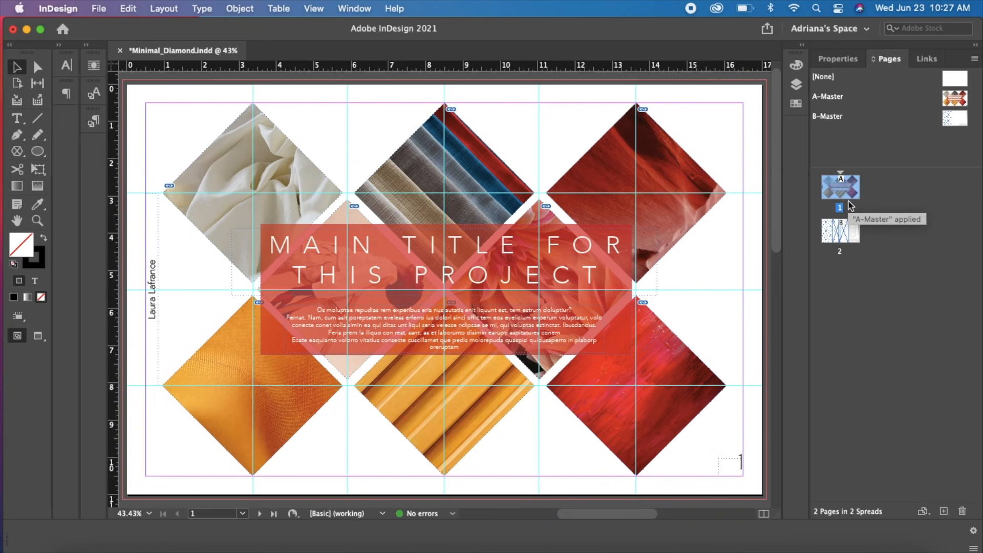
pyautogui.click(943, 511)
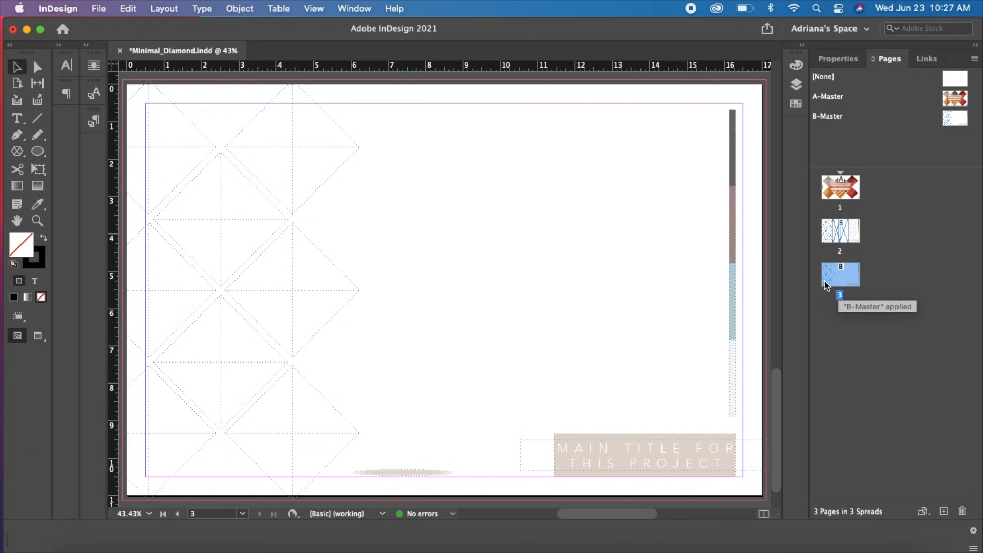
pyautogui.moveTo(955, 102); pyautogui.dragTo(843, 276)
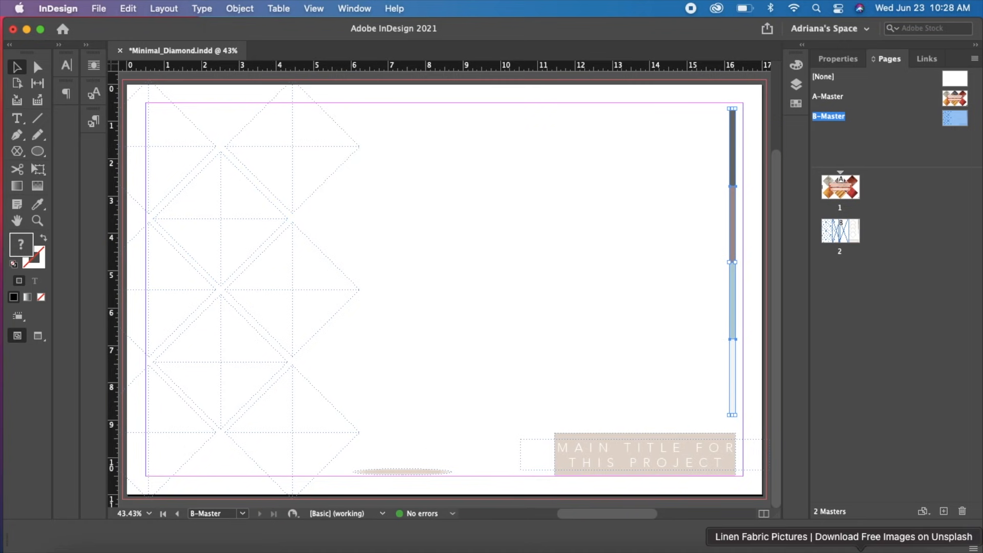
# Switch to Finder, select the JPG fabric and photo images in the ADV - InDesign folder, and load them for placement on B-Master
pyautogui.click(75, 550)
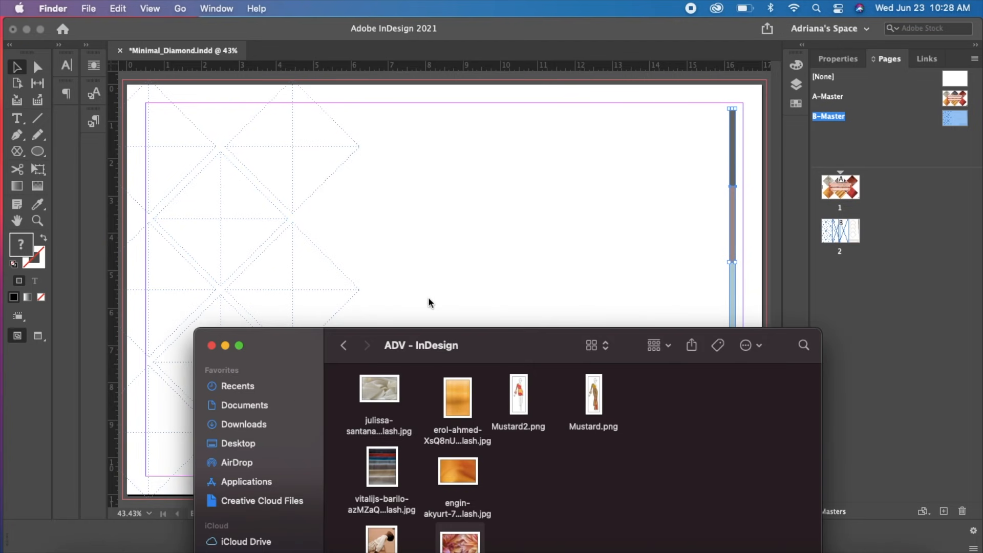
pyautogui.moveTo(502, 350); pyautogui.dragTo(506, 94)
pyautogui.moveTo(501, 516); pyautogui.dragTo(348, 105)
pyautogui.moveTo(538, 86); pyautogui.dragTo(552, 375)
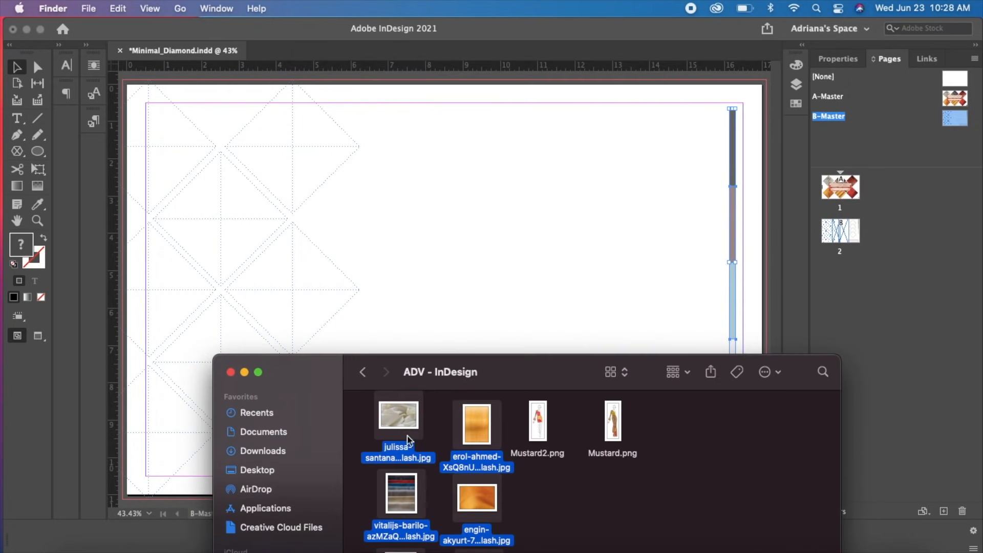
pyautogui.moveTo(392, 410); pyautogui.dragTo(420, 190)
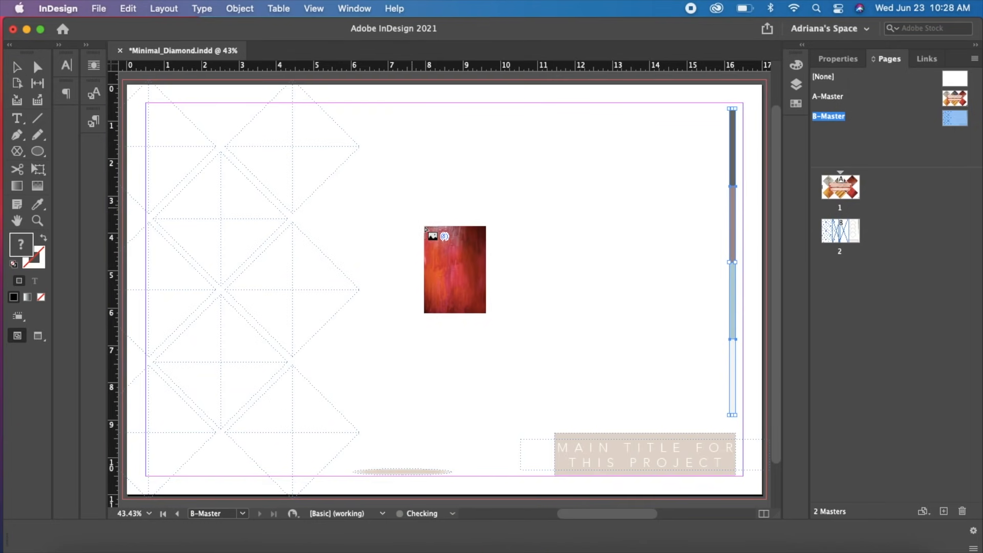
# Place the eight loaded images into the B-Master diamond frames, one image per frame
pyautogui.click(302, 434)
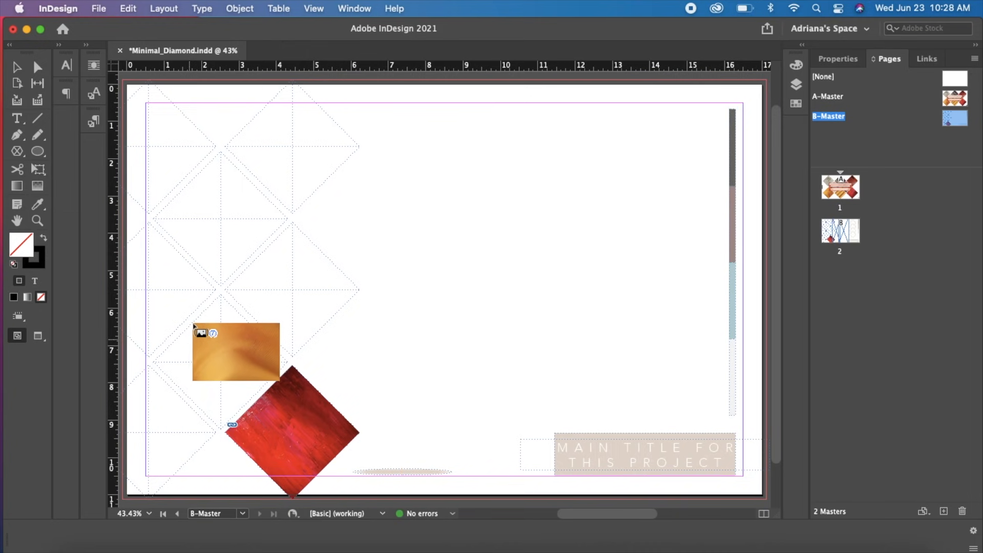
pyautogui.click(203, 336)
pyautogui.click(173, 302)
pyautogui.click(167, 139)
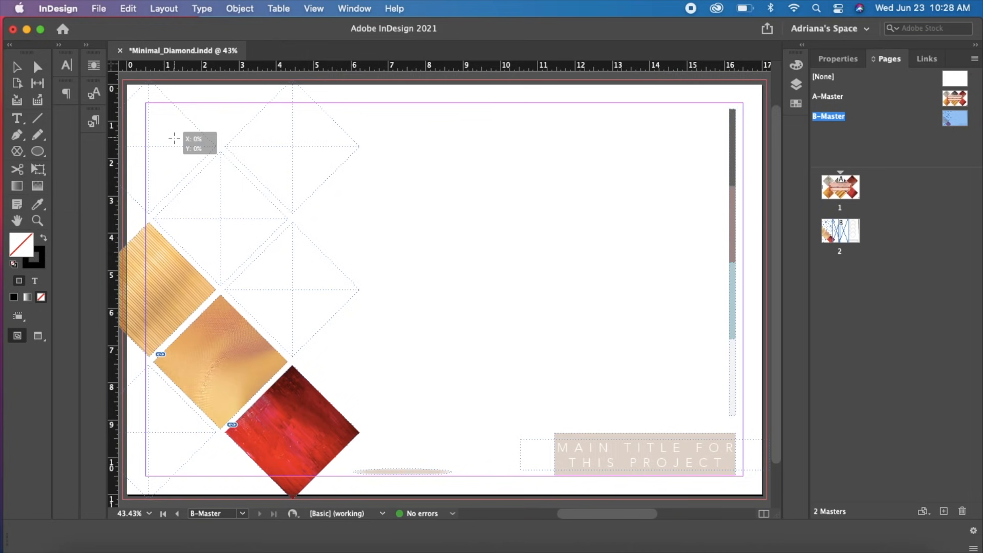
pyautogui.click(262, 268)
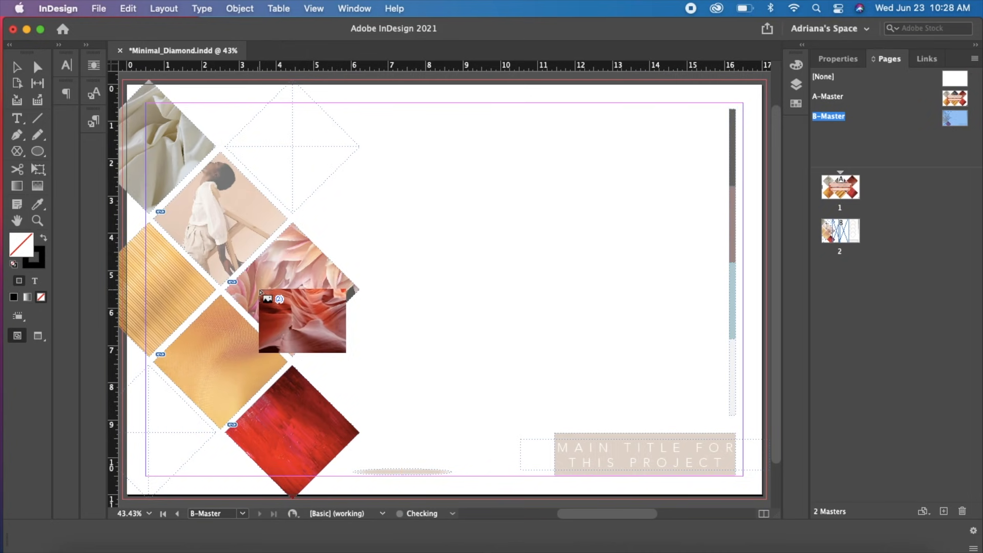
pyautogui.click(175, 430)
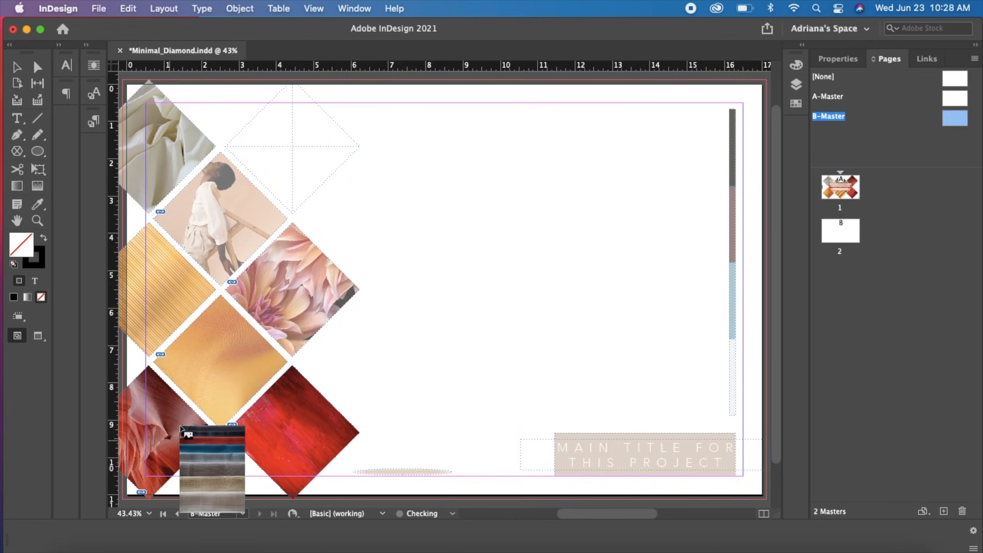
pyautogui.click(263, 150)
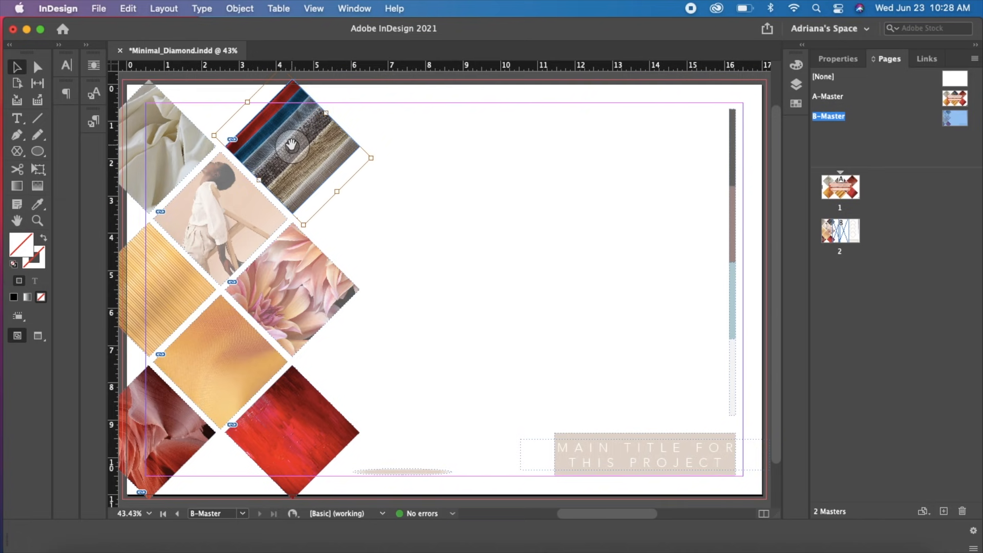
# Reposition the striped fabric image within its diamond frame at the top of the second full column
pyautogui.moveTo(287, 151); pyautogui.dragTo(283, 137)
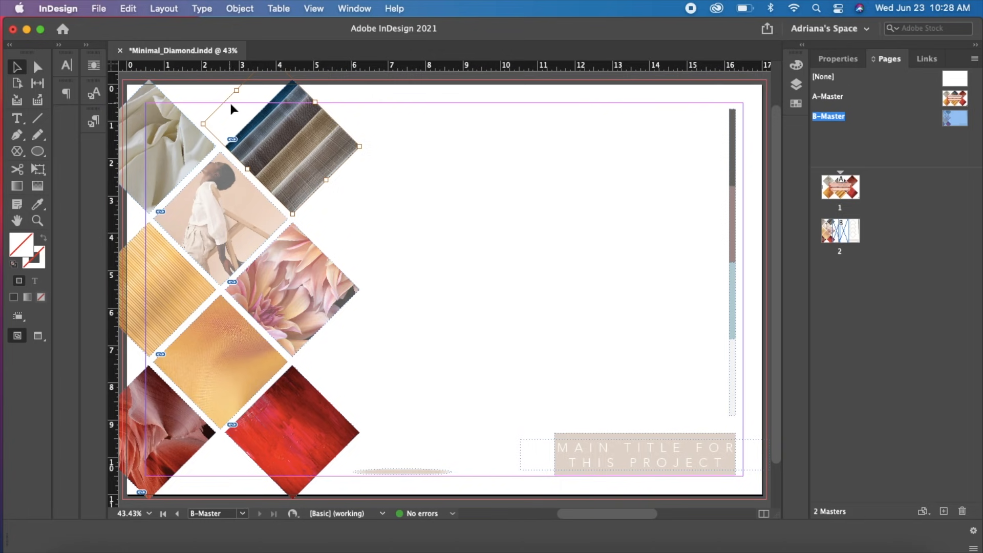
pyautogui.scroll(2, 287, 149)
pyautogui.hscroll(-1, 287, 149)
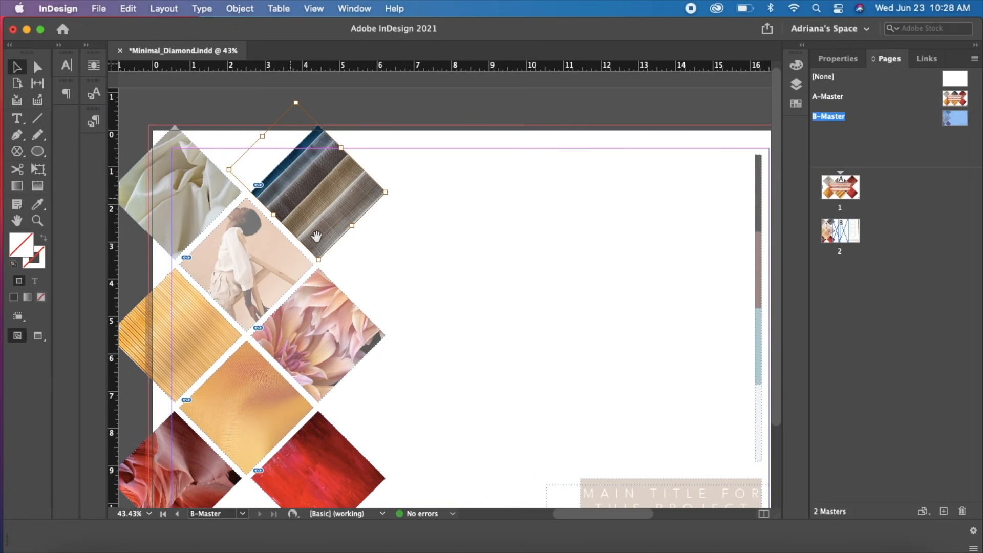
pyautogui.click(399, 243)
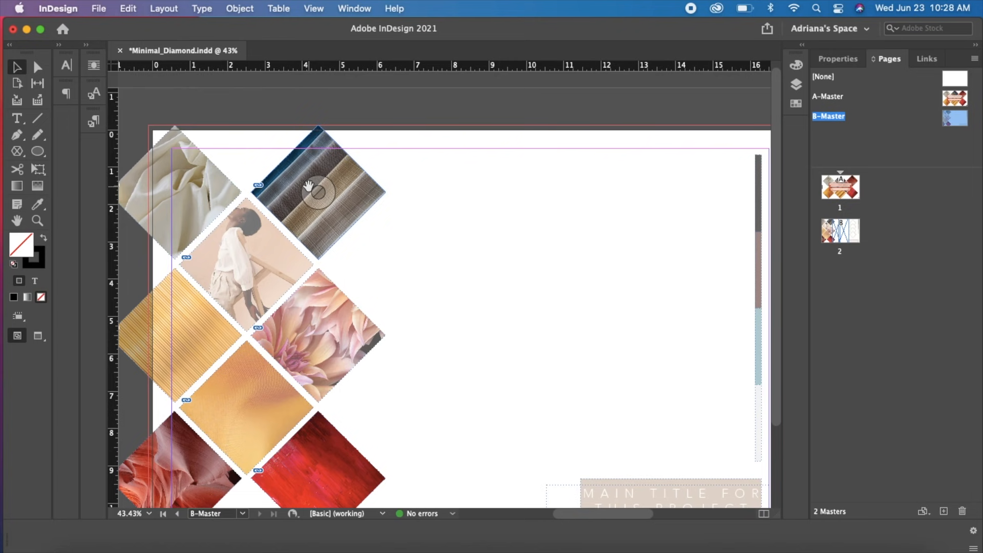
pyautogui.click(371, 203)
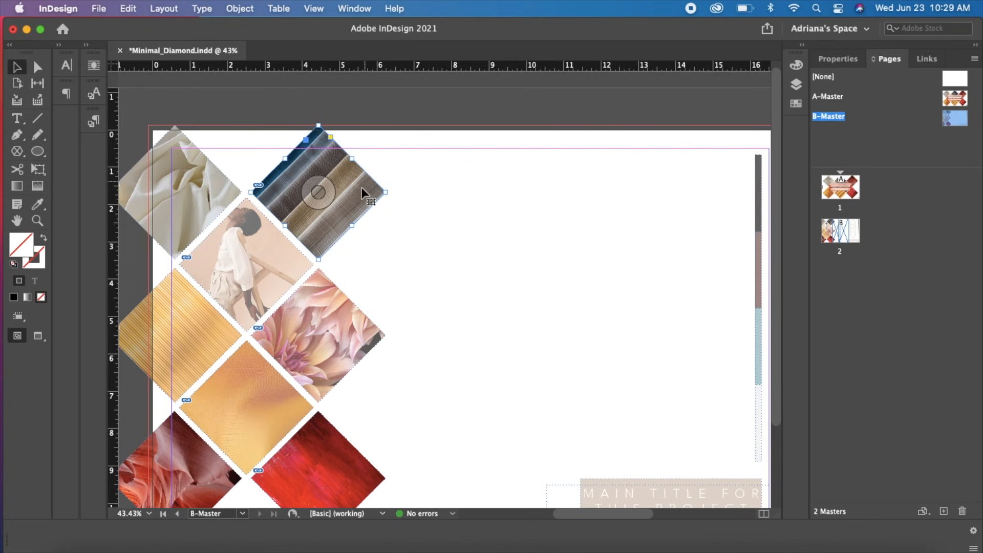
pyautogui.moveTo(386, 196); pyautogui.dragTo(446, 212)
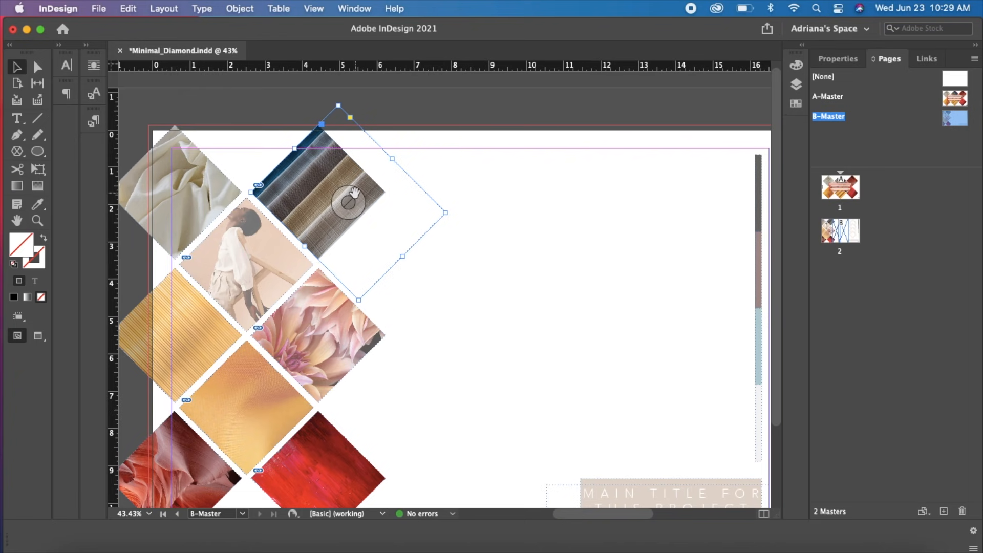
pyautogui.press('super+z')
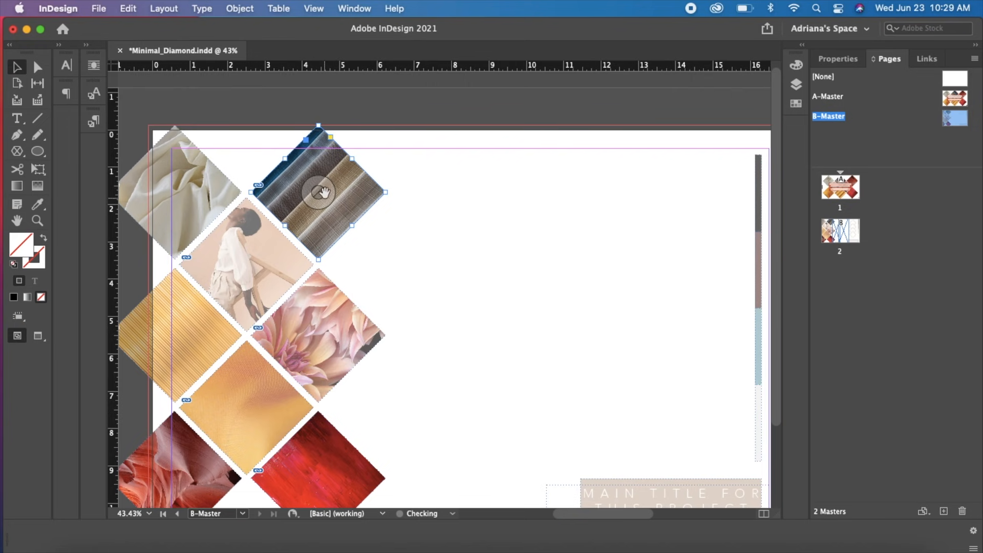
# Enlarge the striped fabric image inside its upper diamond frame so the brown and grey weave fills the diamond
pyautogui.click(318, 193)
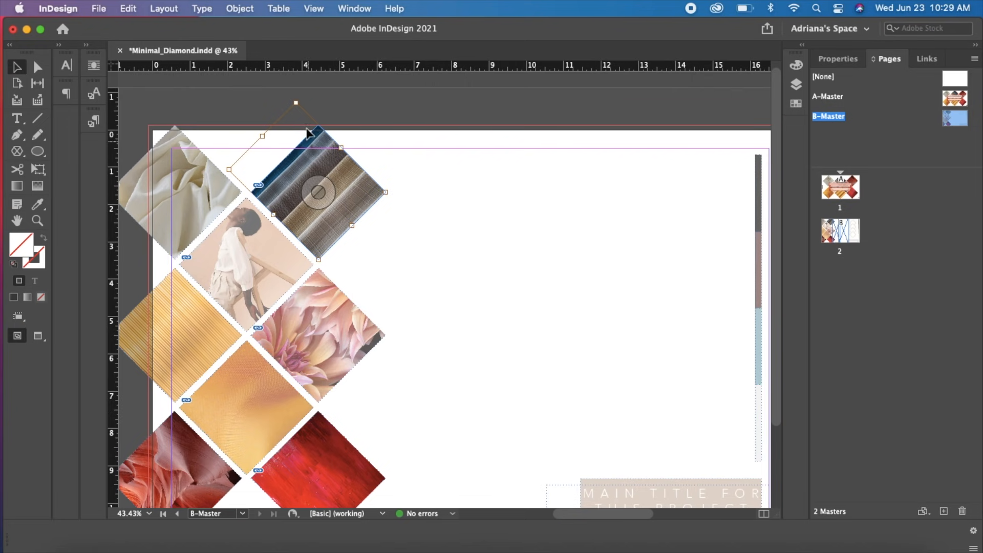
pyautogui.moveTo(296, 102); pyautogui.dragTo(296, 72)
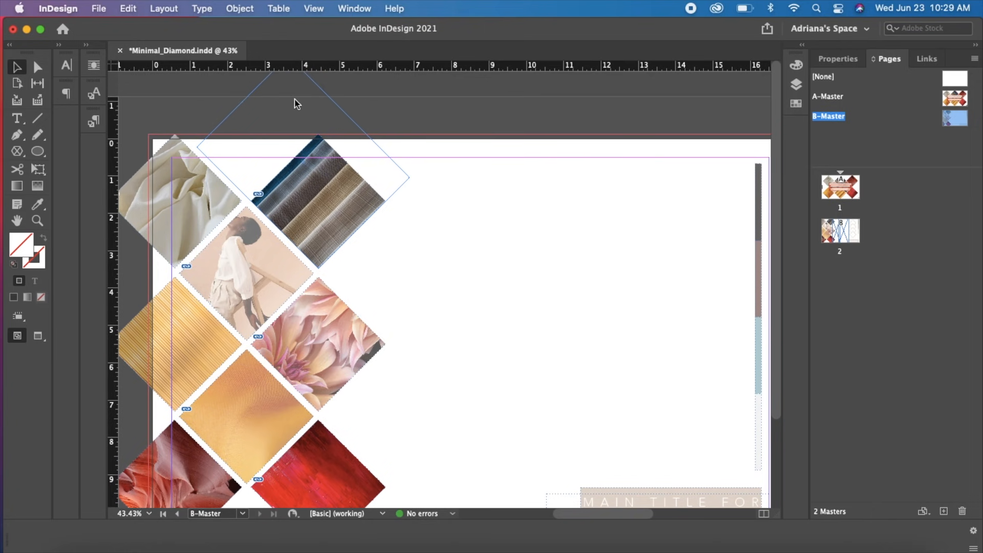
pyautogui.click(374, 261)
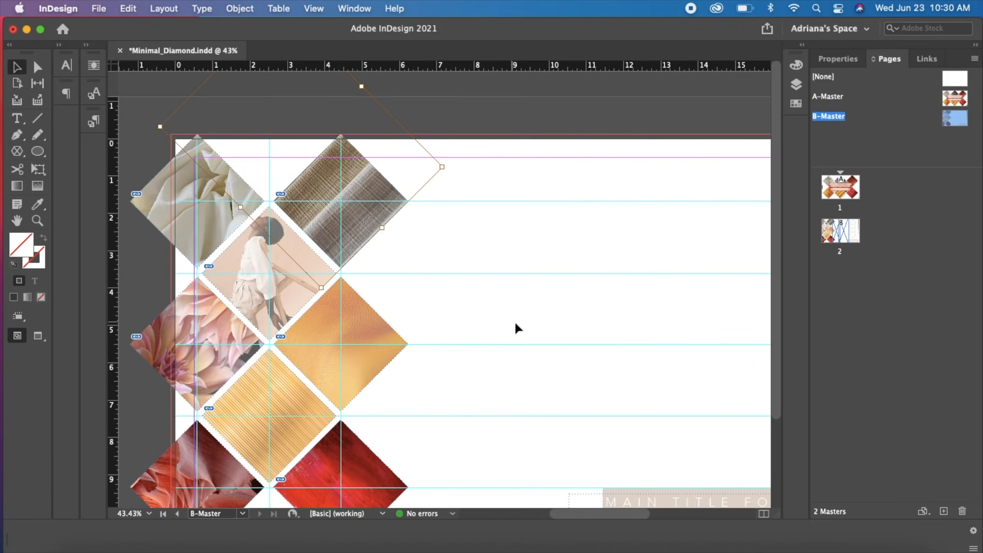
pyautogui.click(516, 325)
pyautogui.moveTo(483, 413); pyautogui.dragTo(478, 364)
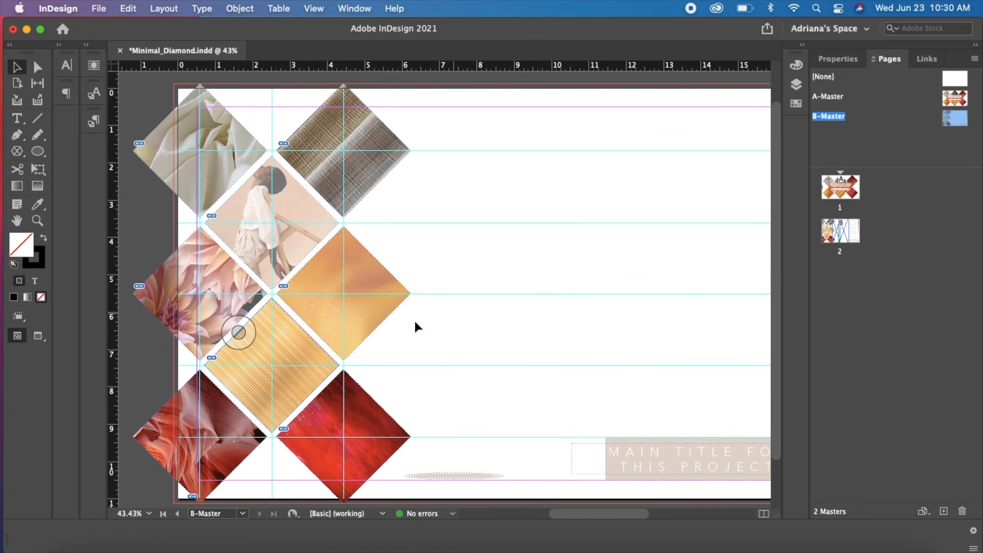
# Increase the opacity of the diamond containing the seated woman's photo using the Transparency effect
pyautogui.click(295, 202)
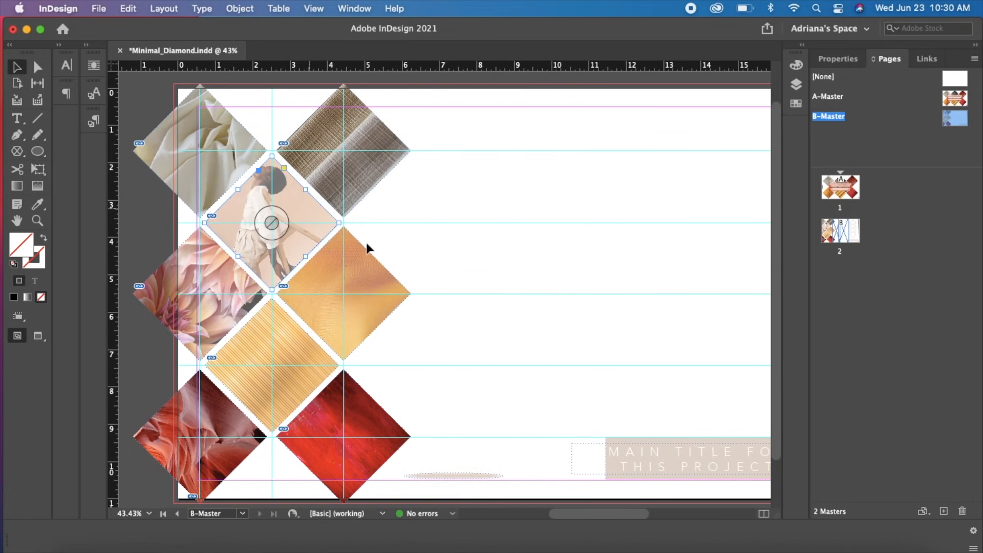
pyautogui.rightClick(303, 204)
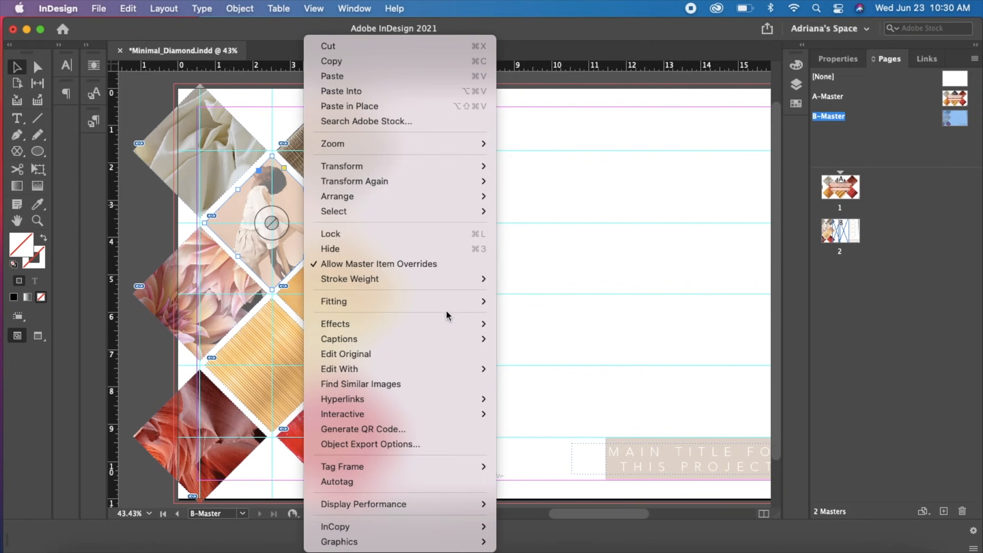
pyautogui.moveTo(451, 322)
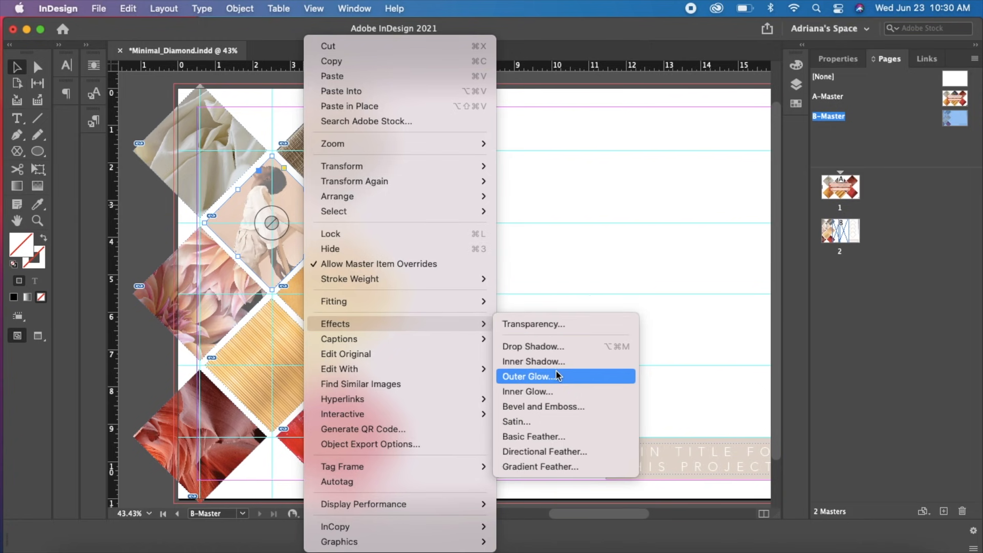
pyautogui.click(552, 324)
pyautogui.click(688, 216)
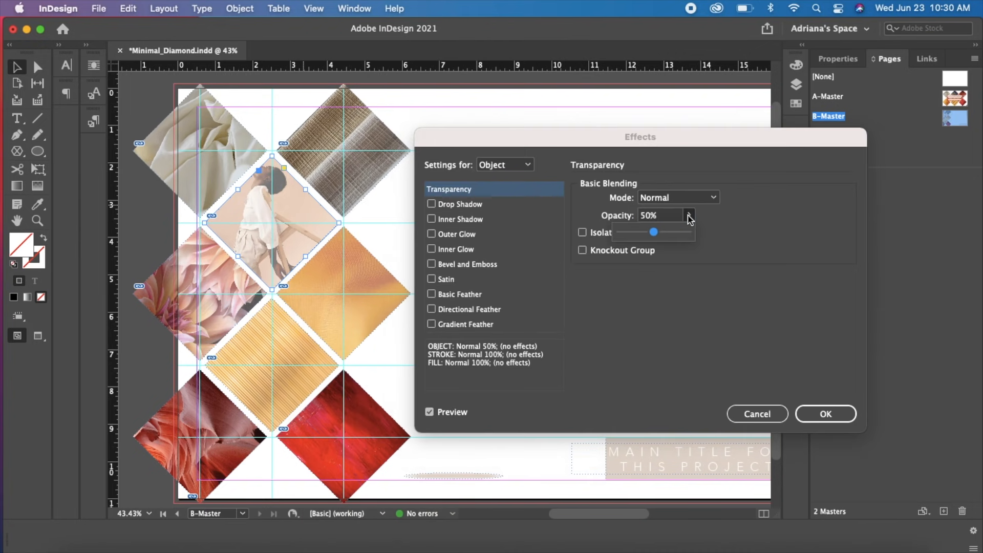
pyautogui.moveTo(661, 237); pyautogui.dragTo(674, 237)
pyautogui.click(825, 412)
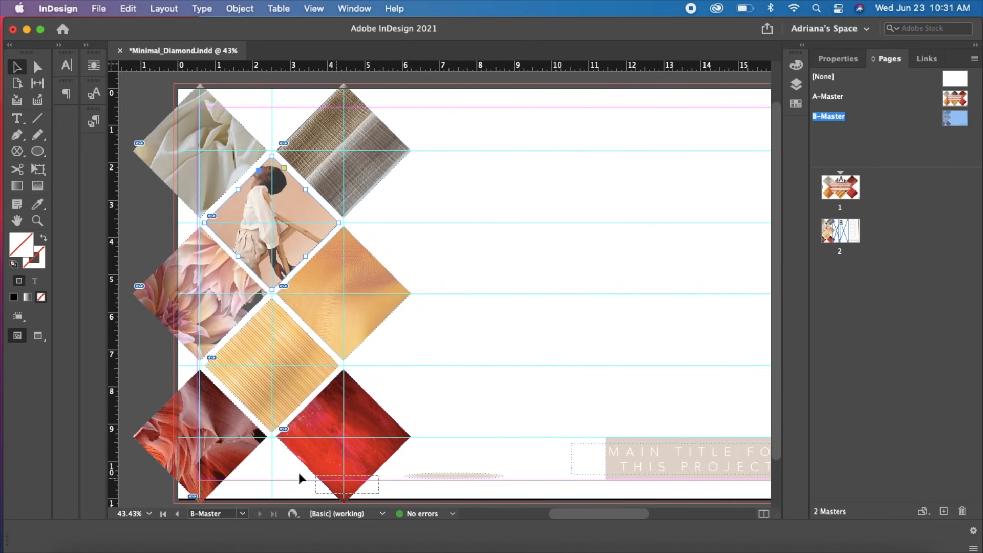
# Set the opacity of the two red image diamonds at the bottom of the page to 61%
pyautogui.click(228, 458)
pyautogui.rightClick(228, 458)
pyautogui.moveTo(324, 359)
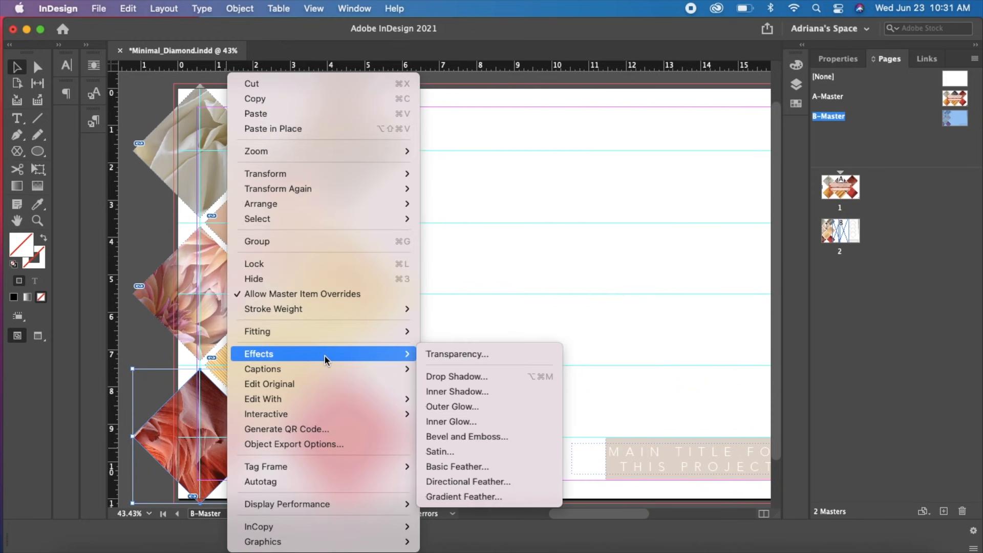
pyautogui.click(461, 354)
pyautogui.moveTo(688, 220); pyautogui.dragTo(664, 241)
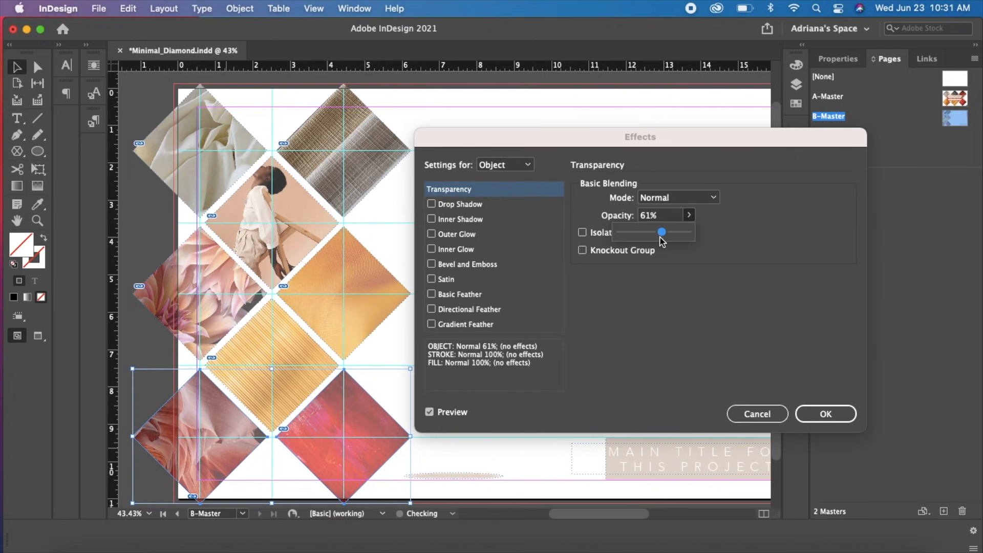
pyautogui.click(826, 413)
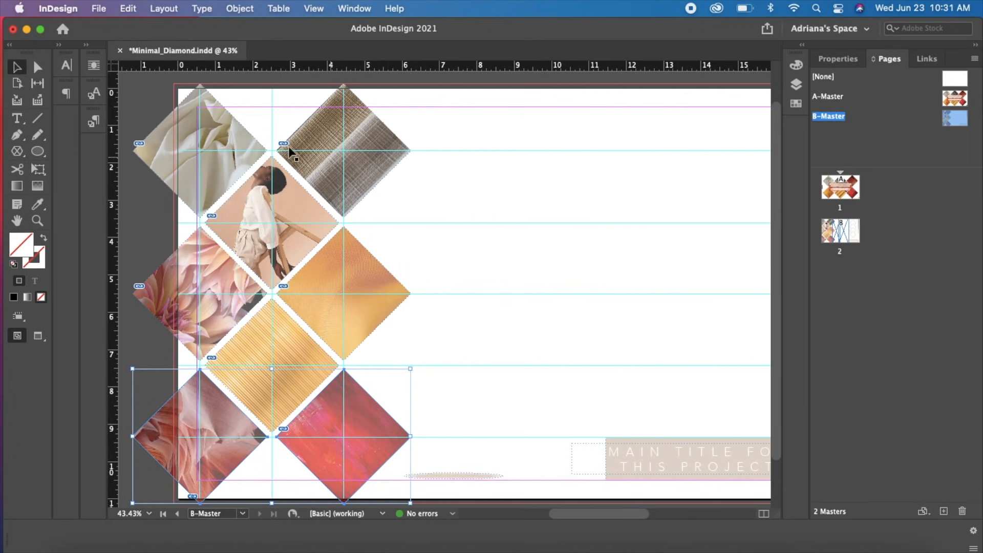
# Set the opacity of the two top diamonds, the cream cloth and the striped fabric, to 72%
pyautogui.click(219, 118)
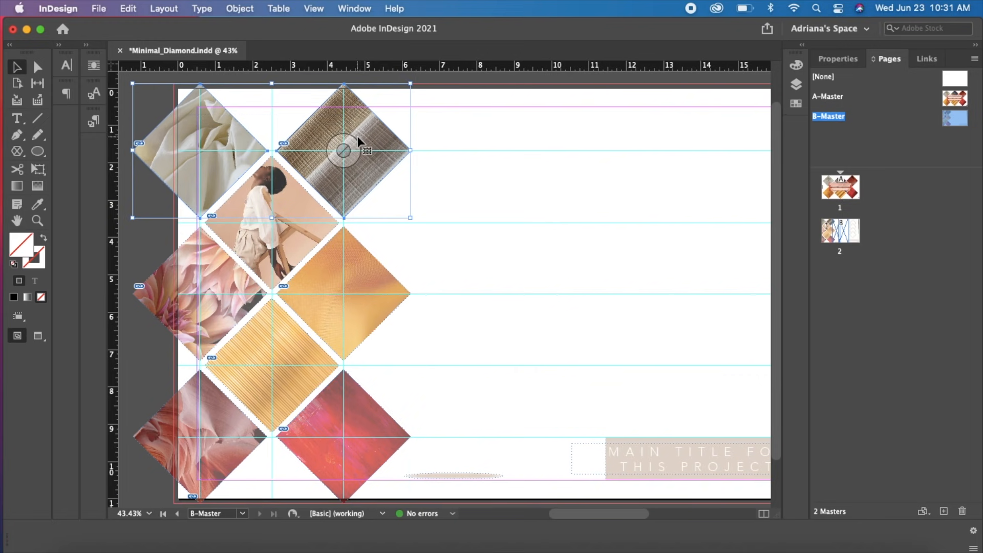
pyautogui.rightClick(372, 136)
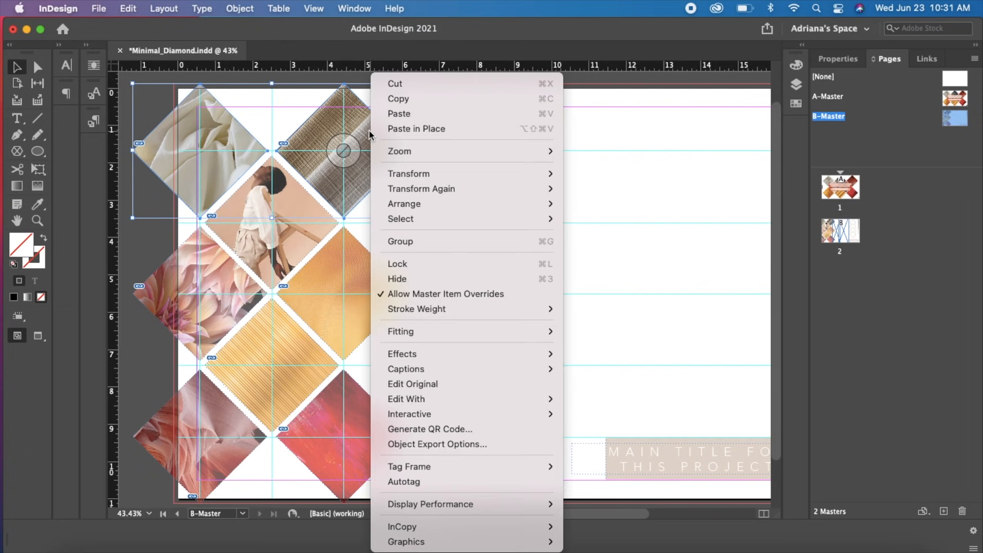
pyautogui.moveTo(483, 333)
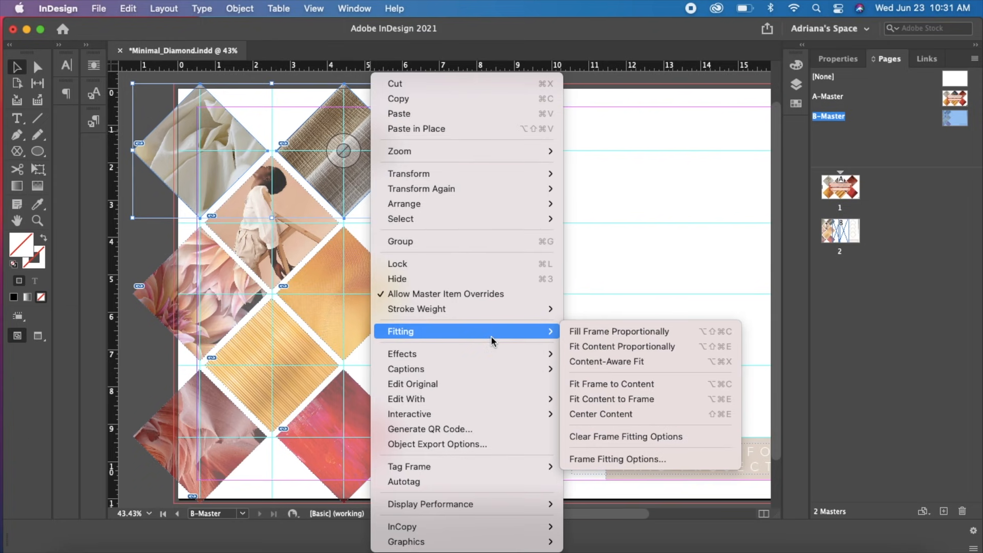
pyautogui.moveTo(524, 355)
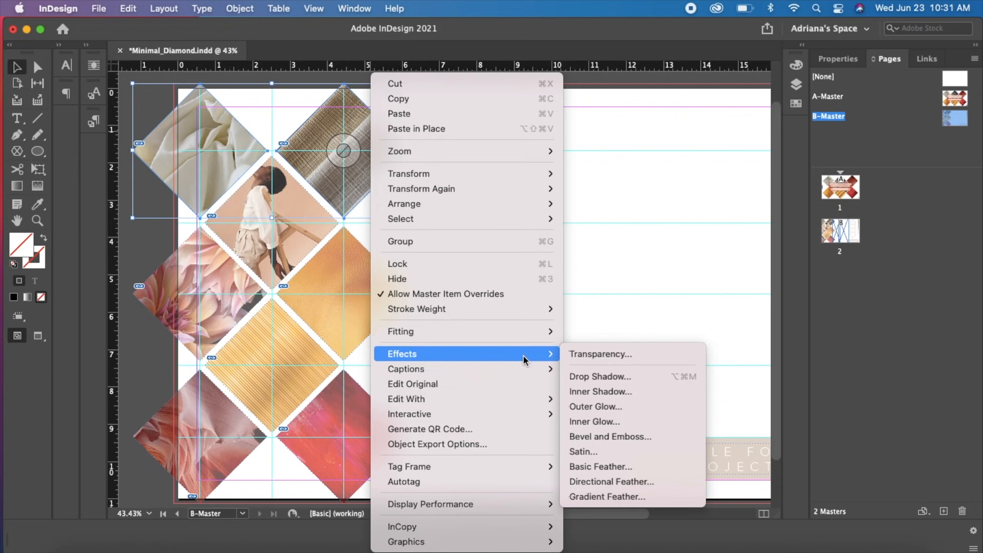
pyautogui.click(594, 354)
pyautogui.click(690, 215)
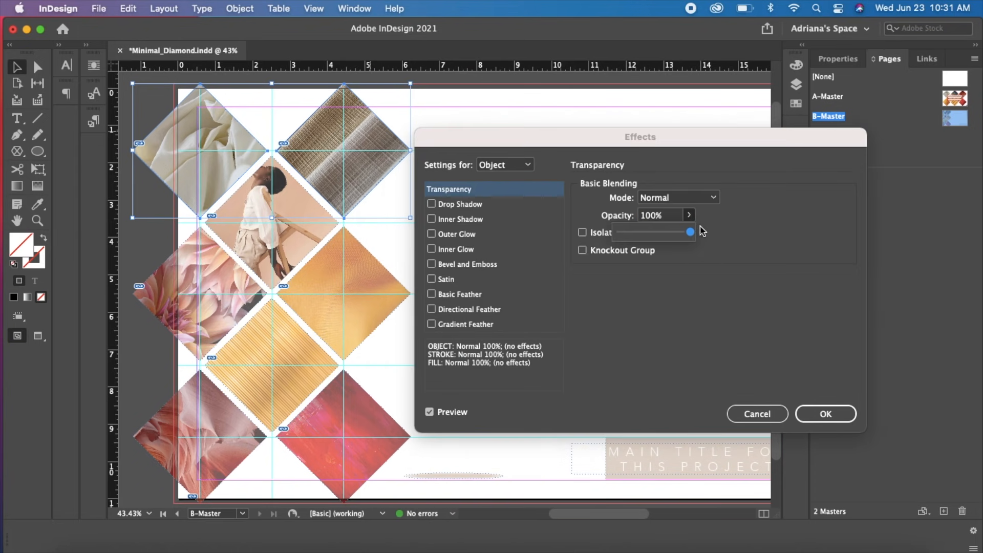
pyautogui.moveTo(692, 233); pyautogui.dragTo(668, 232)
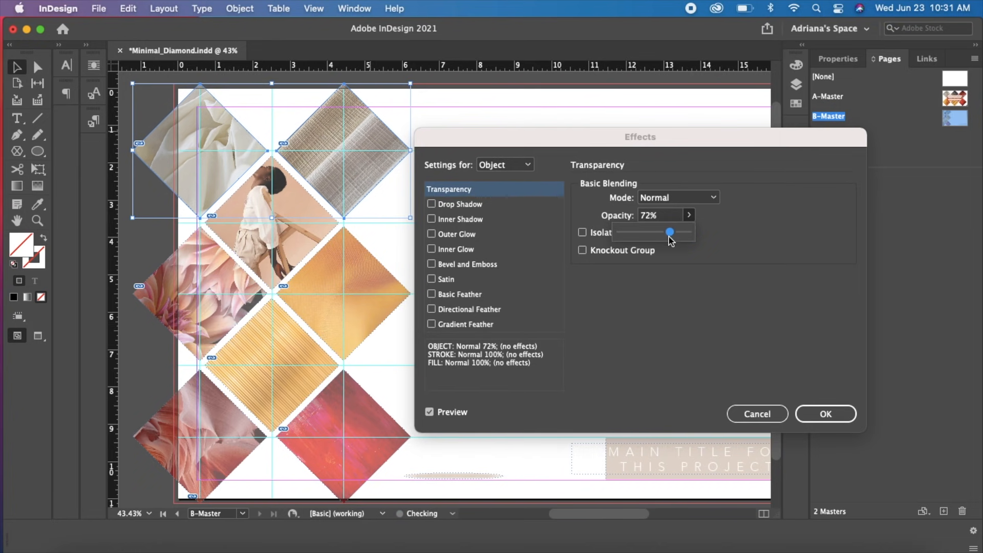
pyautogui.click(832, 413)
# Preview the B-Master layout without guides and frame edges, and return to the normal view
pyautogui.click(507, 256)
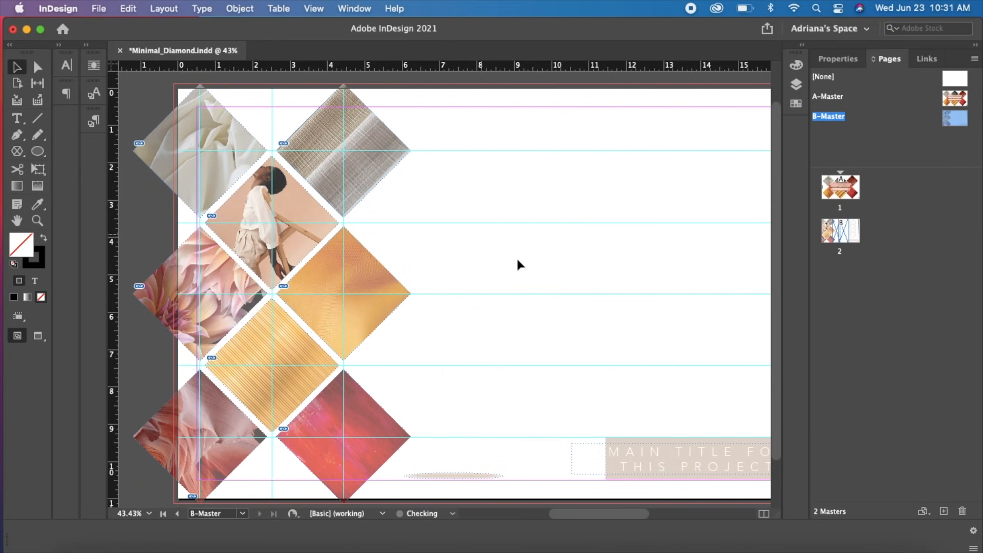
pyautogui.press('w')
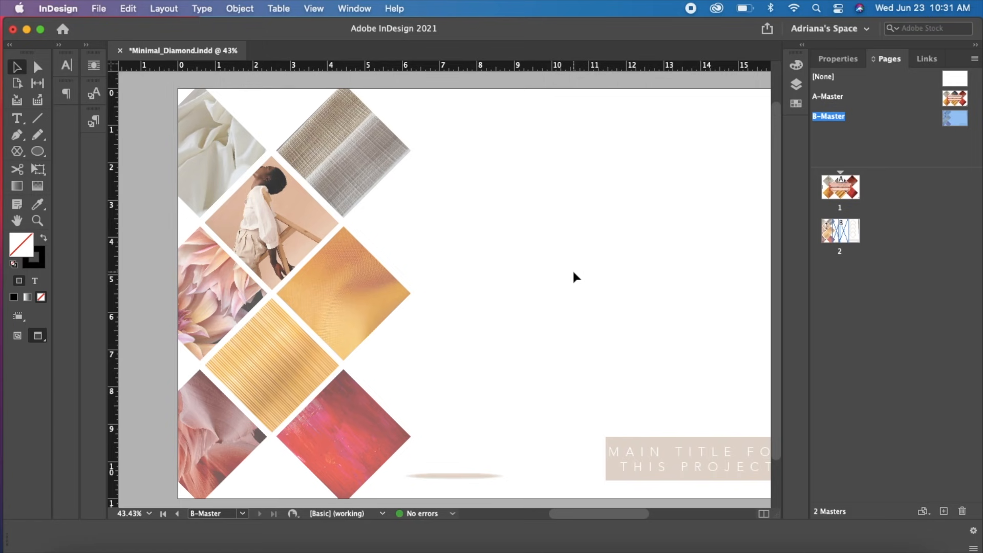
pyautogui.press('w')
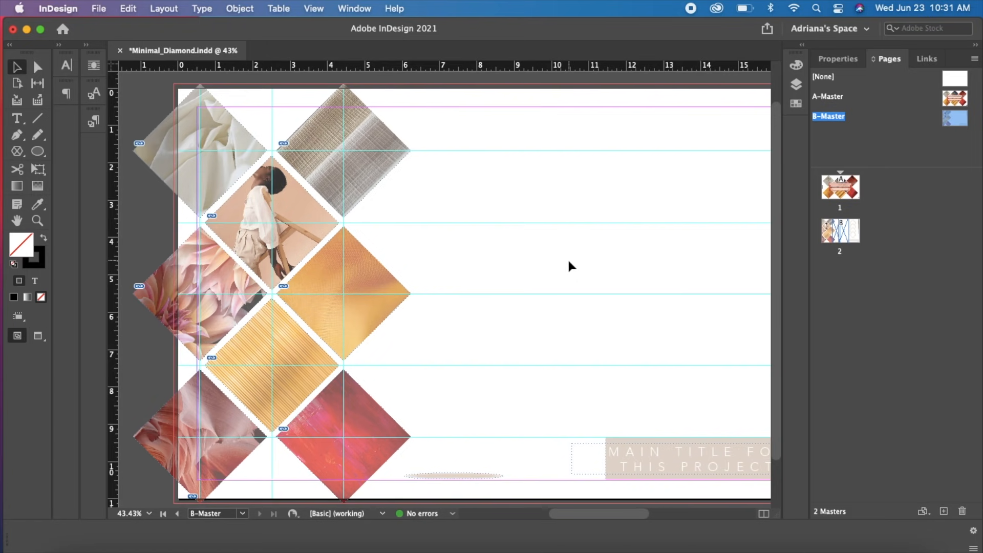
# Sample a fill color from the diamond images with the Color Picker eyedropper for the top segment of the vertical color bar
pyautogui.moveTo(561, 301); pyautogui.dragTo(481, 290)
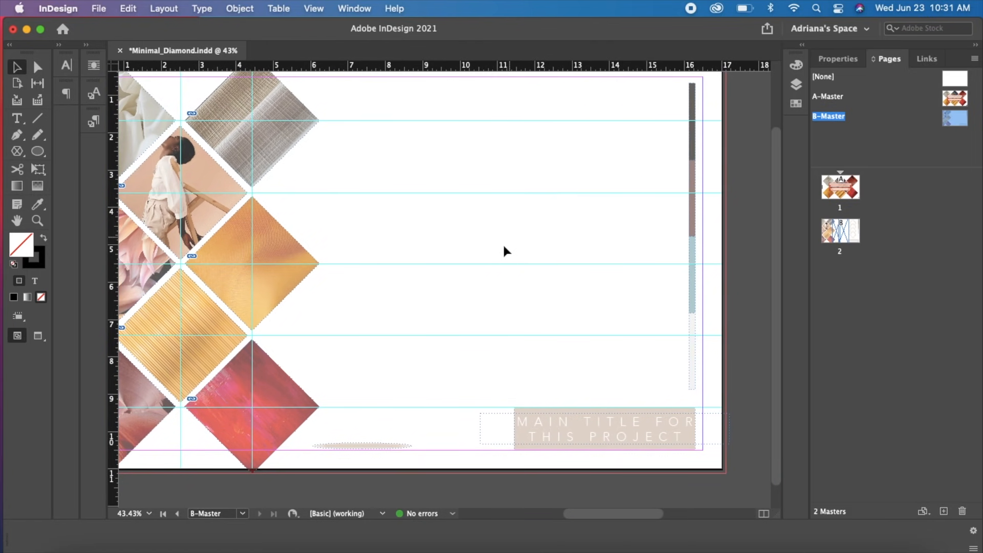
pyautogui.moveTo(505, 247); pyautogui.dragTo(527, 253)
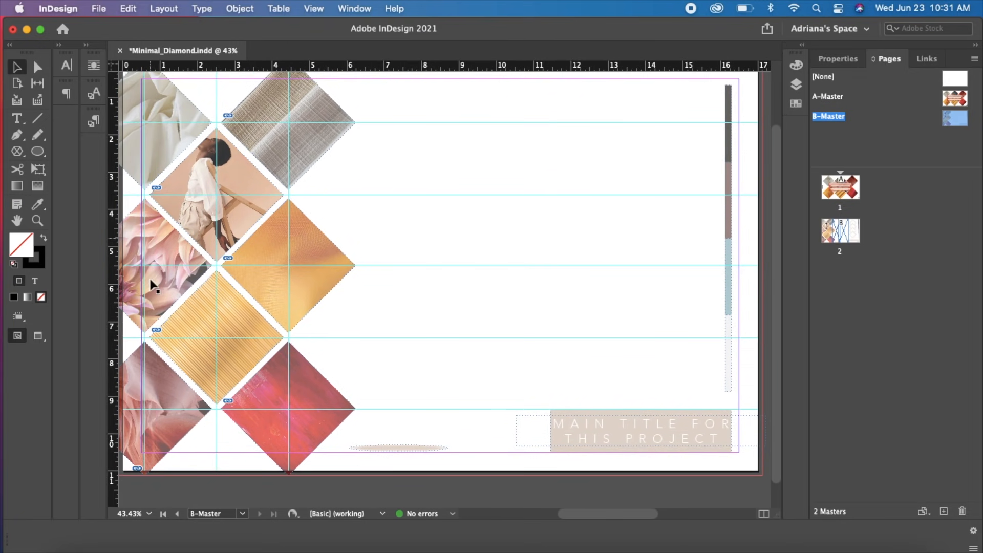
pyautogui.click(731, 151)
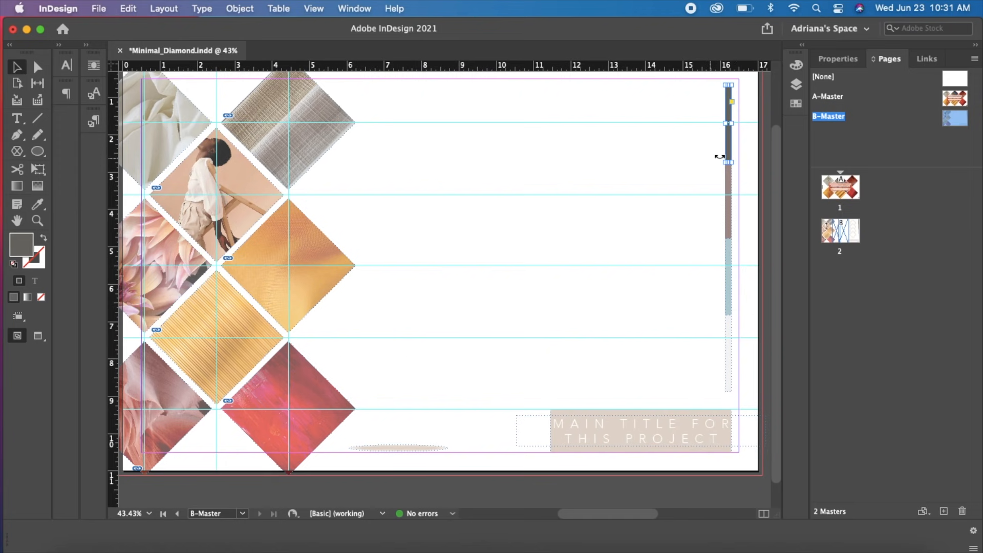
pyautogui.click(41, 152)
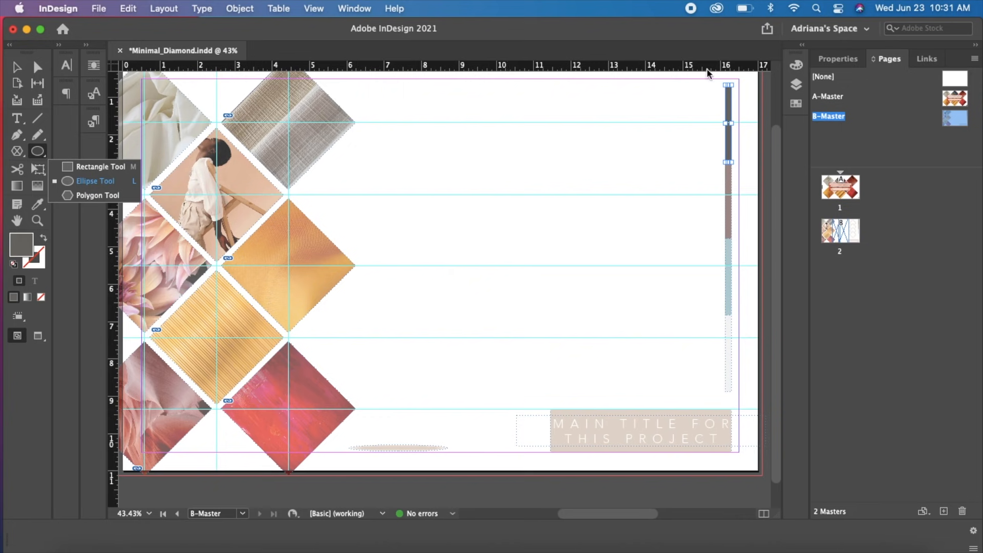
pyautogui.click(840, 60)
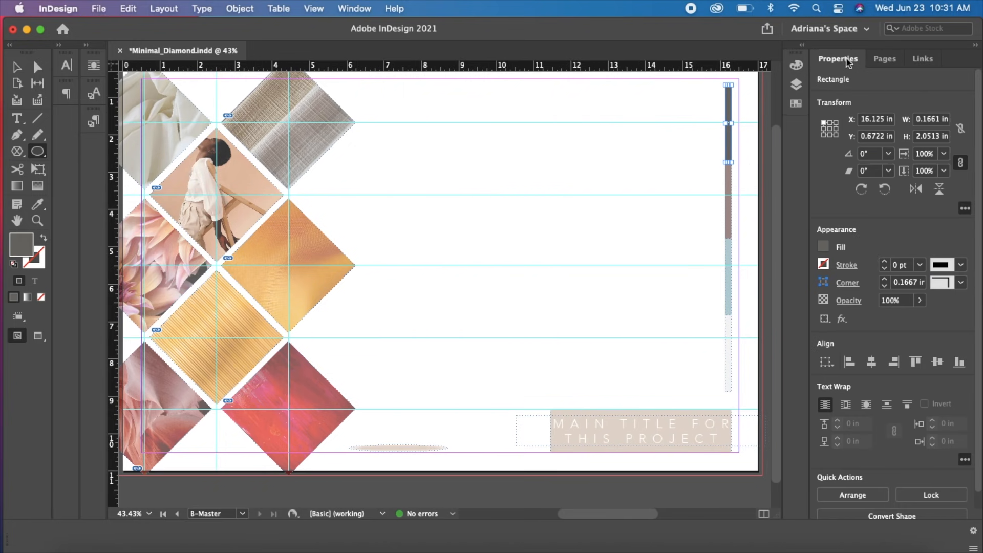
pyautogui.click(823, 248)
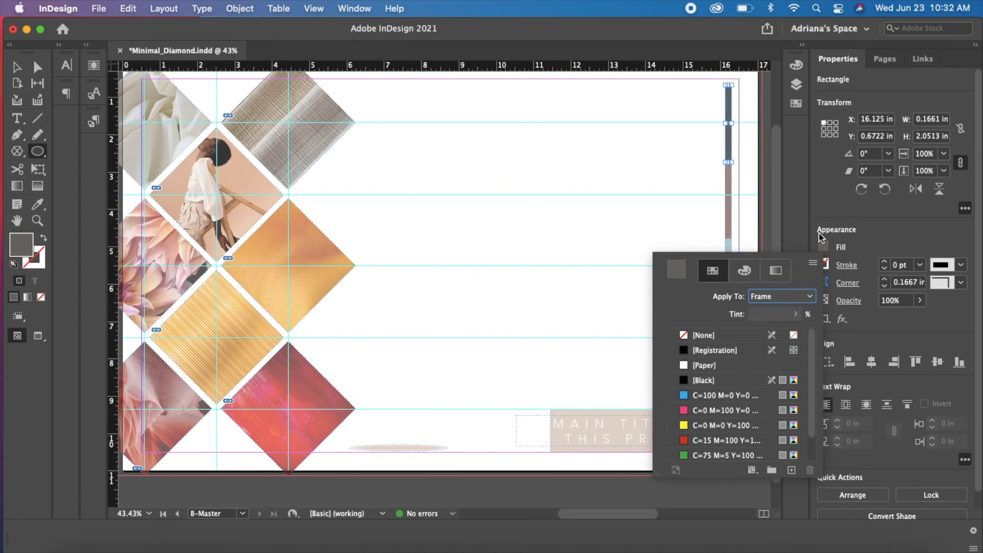
pyautogui.moveTo(812, 387); pyautogui.dragTo(814, 444)
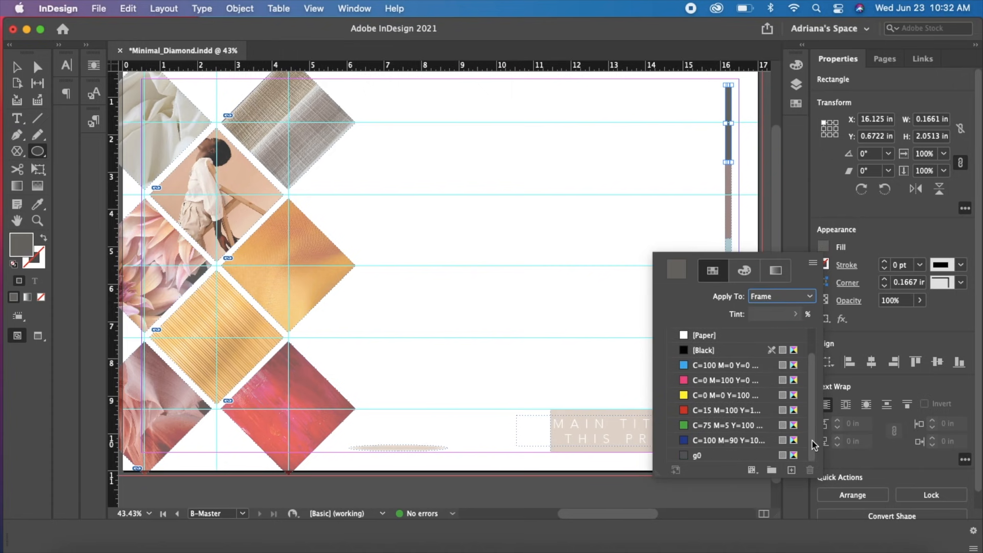
pyautogui.doubleClick(676, 272)
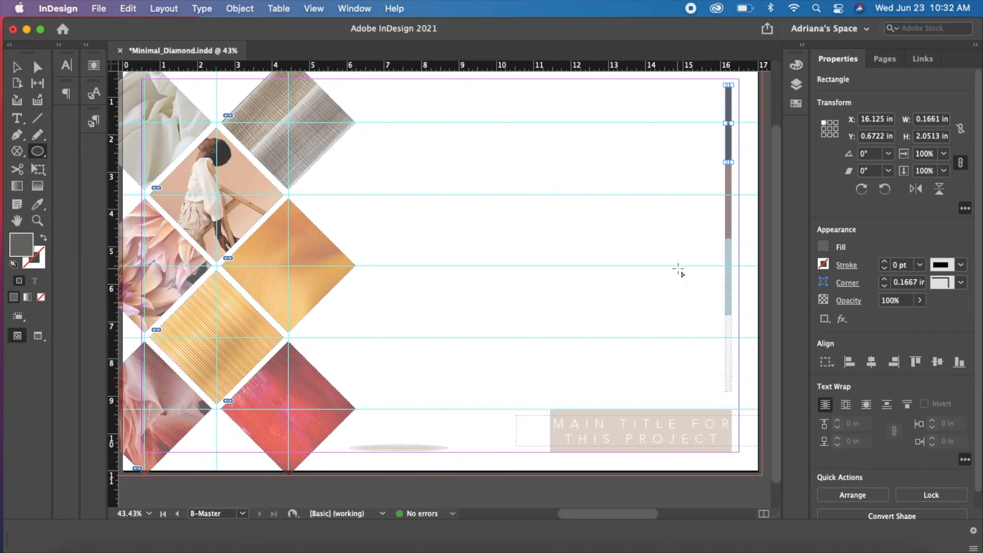
pyautogui.click(887, 345)
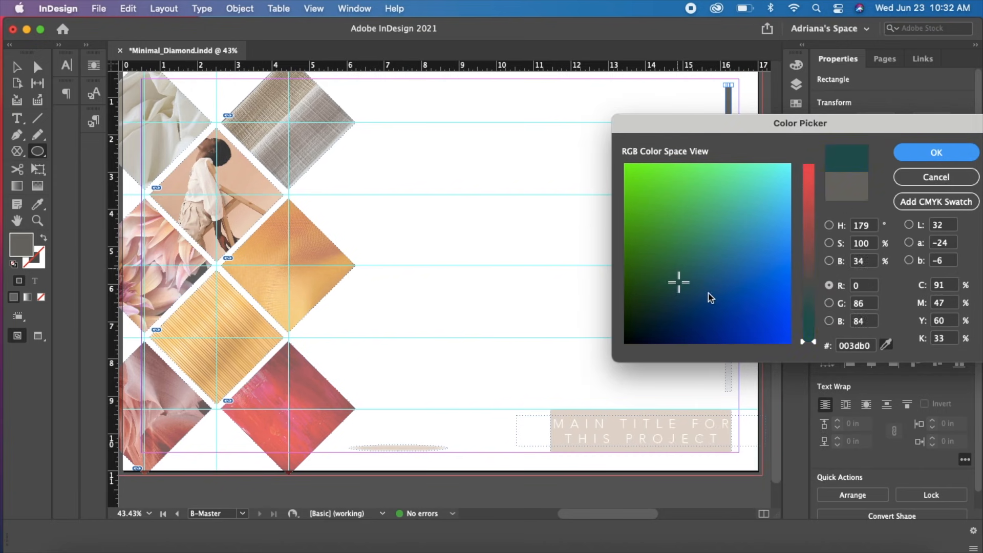
pyautogui.click(314, 226)
pyautogui.click(315, 226)
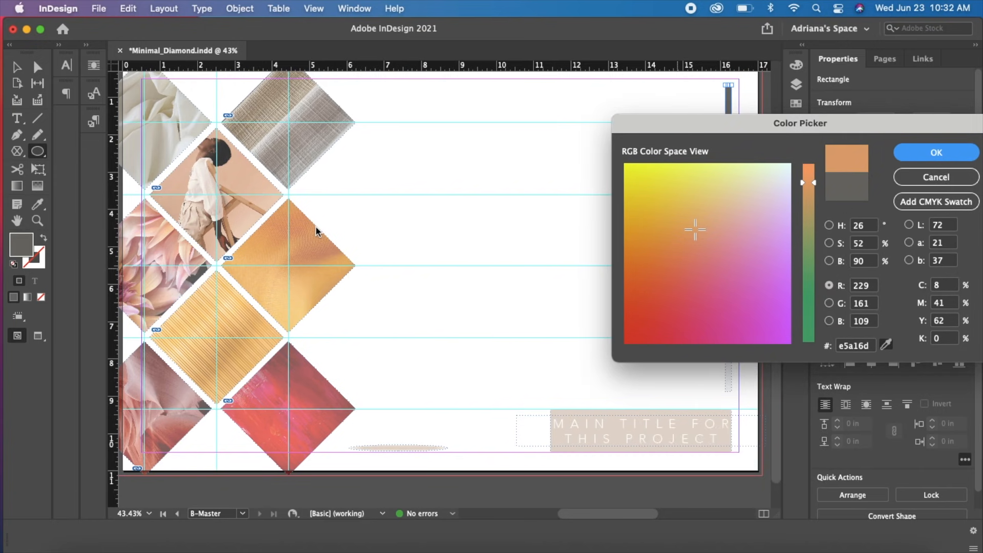
pyautogui.click(315, 226)
pyautogui.moveTo(315, 225); pyautogui.dragTo(285, 369)
# Adjust the sampled color to the brighter red e54d4c and apply it to the top segment of the color bar
pyautogui.moveTo(698, 271); pyautogui.dragTo(674, 290)
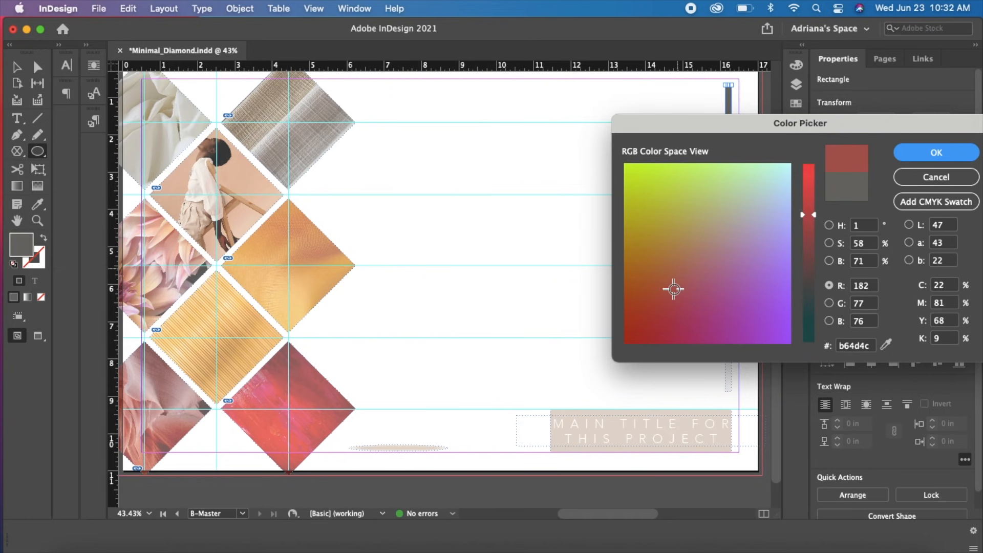
pyautogui.moveTo(819, 225); pyautogui.dragTo(814, 183)
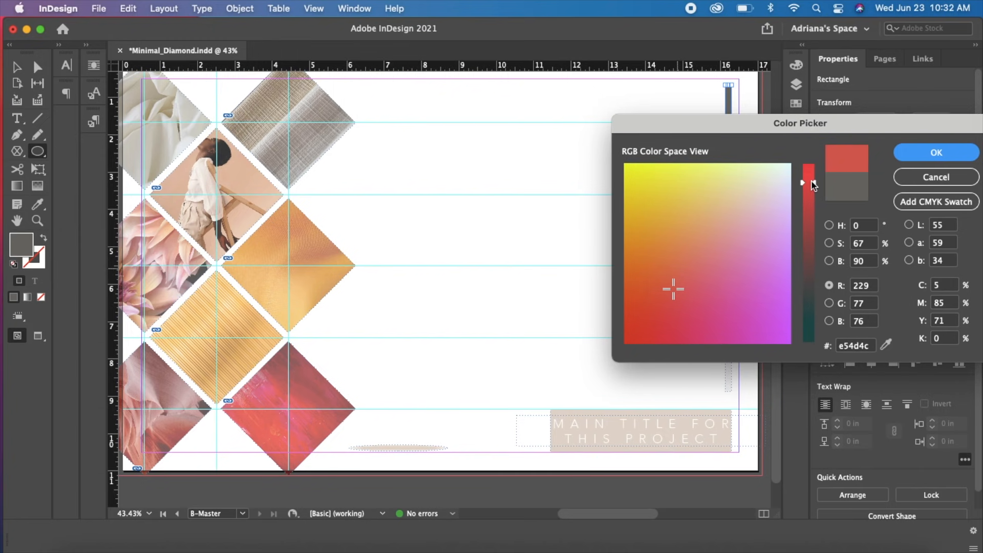
pyautogui.click(928, 153)
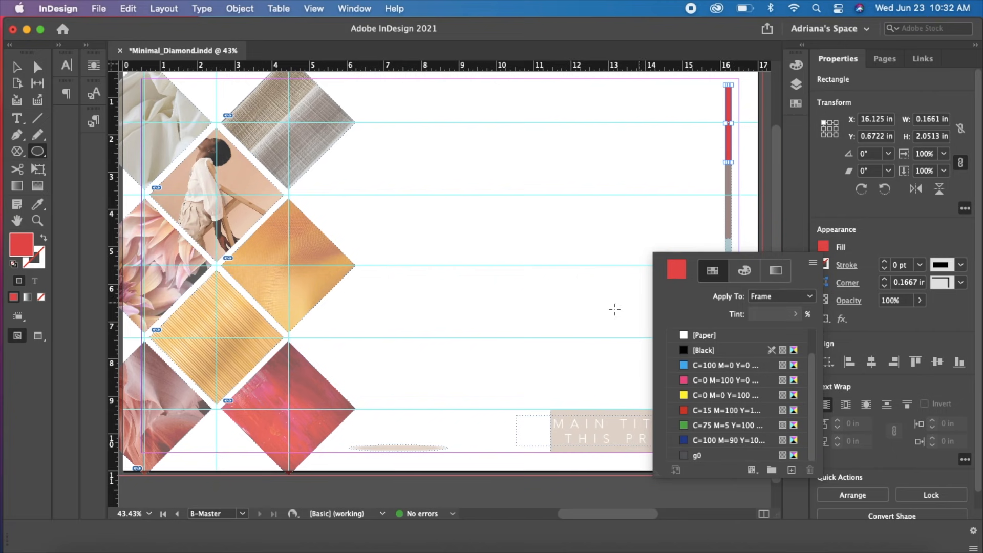
# Add the top segment's red fill to the swatches as a CMYK color, C=5 M=85 Y=71 K=0
pyautogui.doubleClick(675, 269)
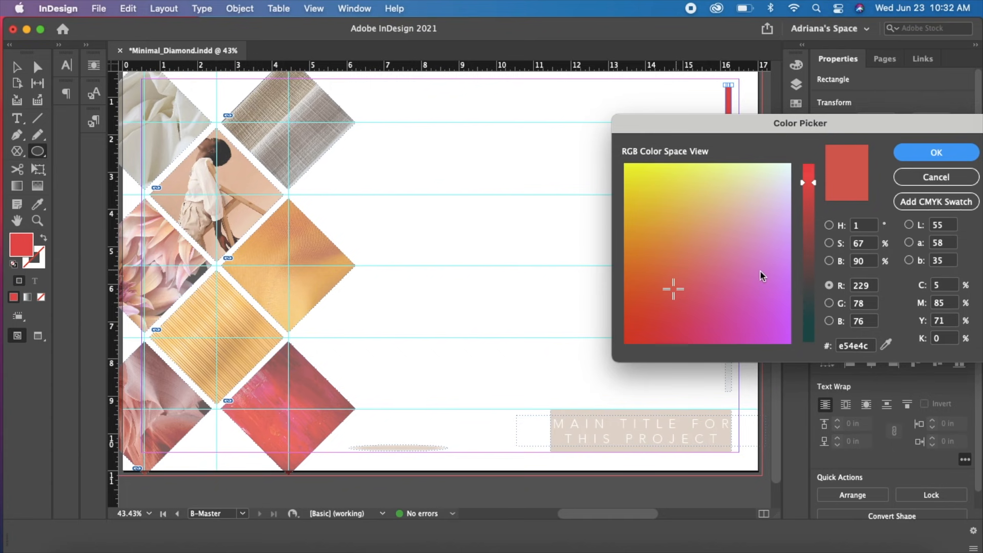
pyautogui.click(917, 203)
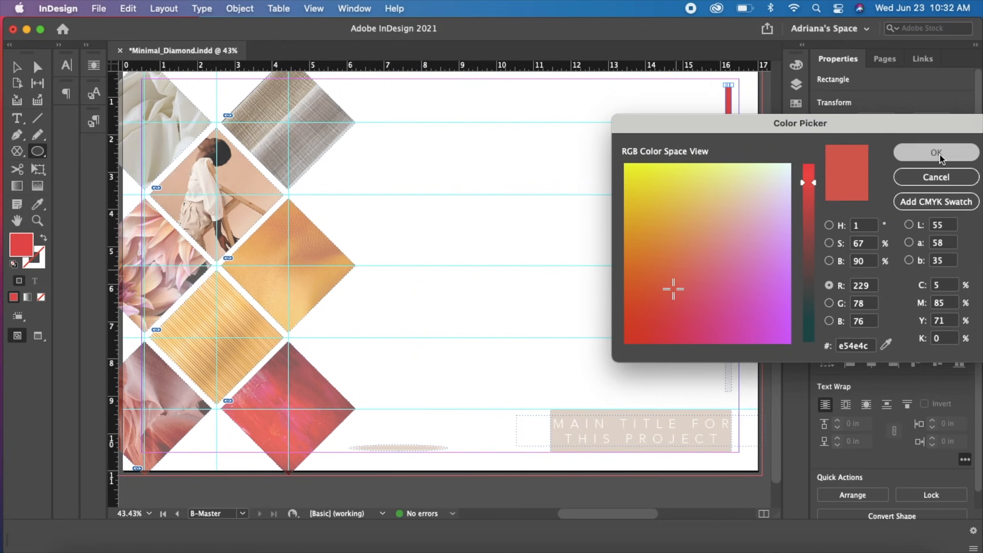
pyautogui.click(937, 152)
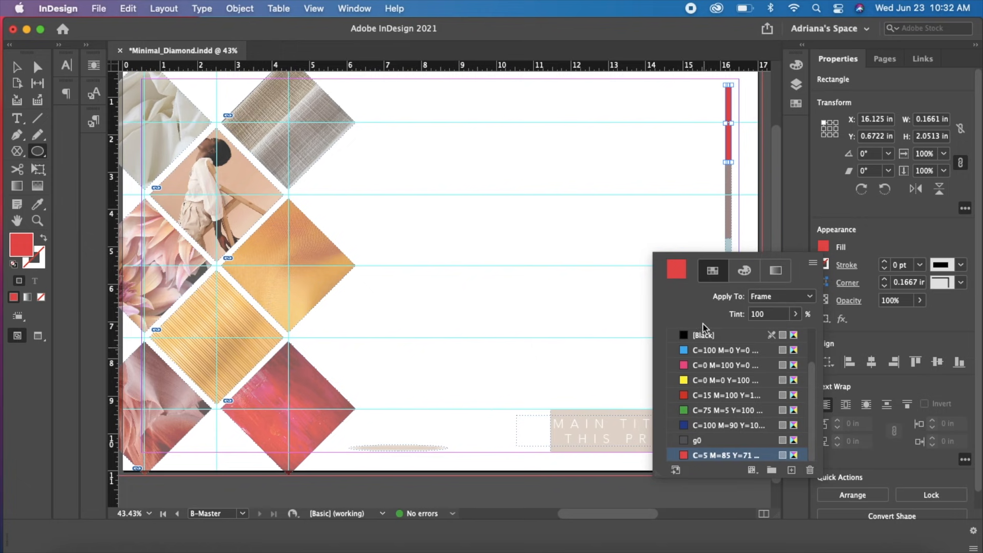
# Fill the color bar's second segment with orange f4a042, adjusted from a gold fabric sample, and add it as a CMYK swatch
pyautogui.press('v')
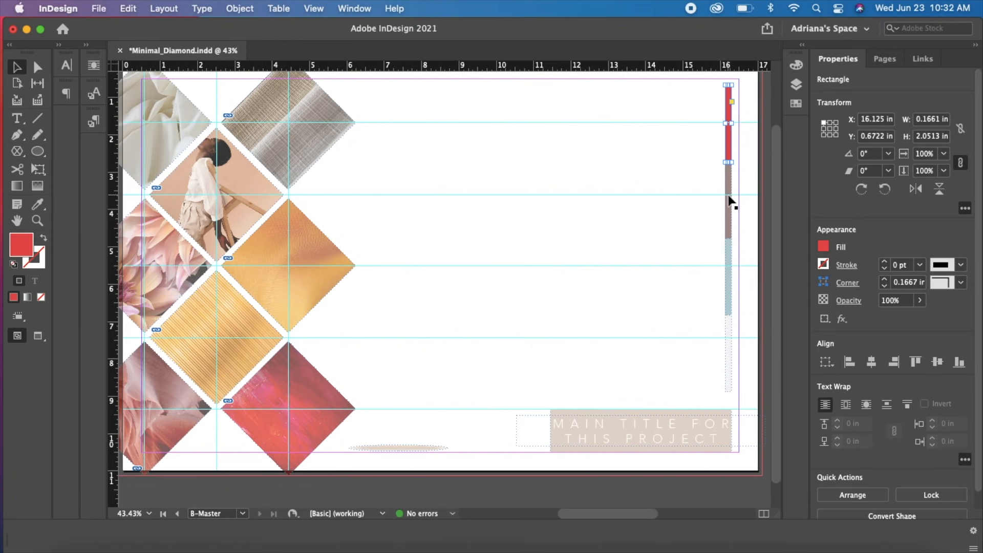
pyautogui.click(729, 191)
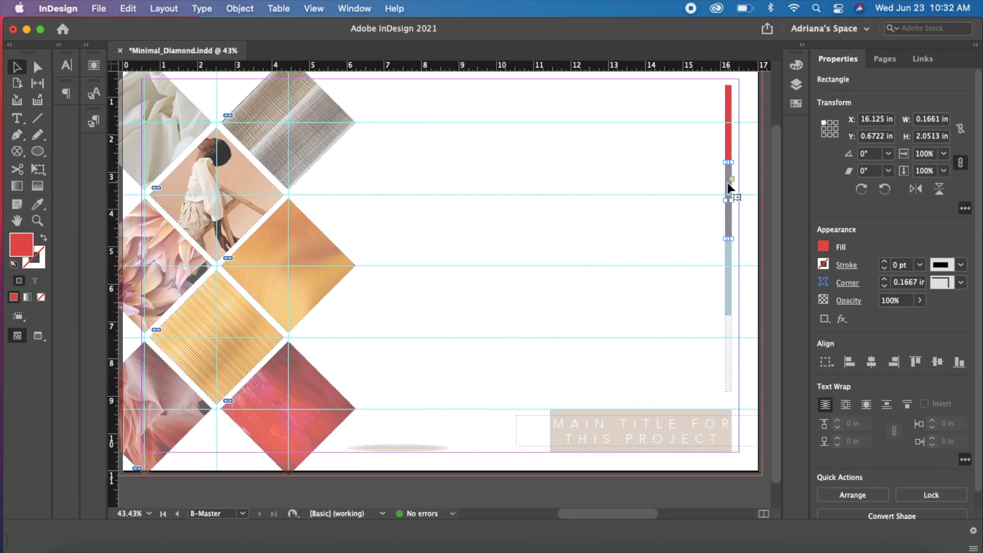
pyautogui.click(824, 247)
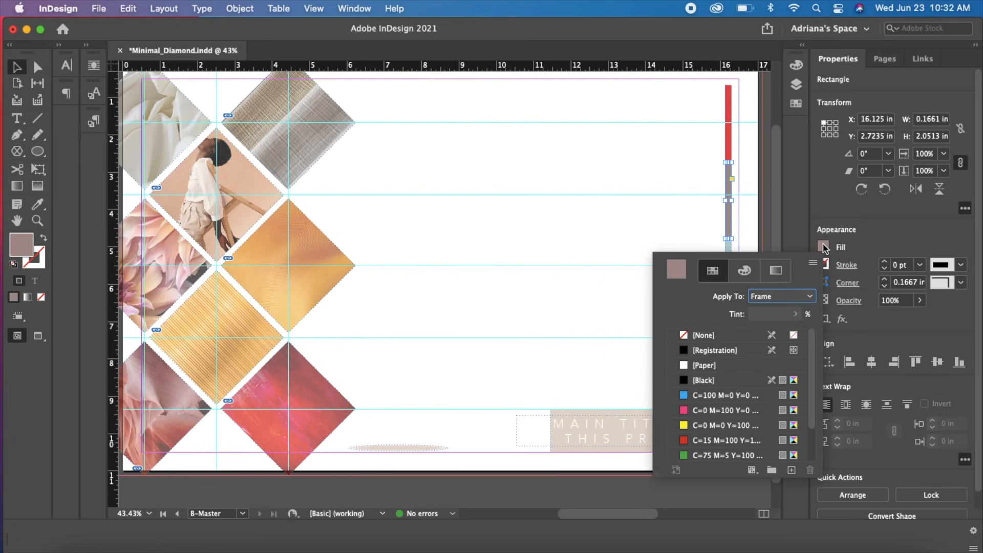
pyautogui.doubleClick(676, 270)
pyautogui.click(886, 345)
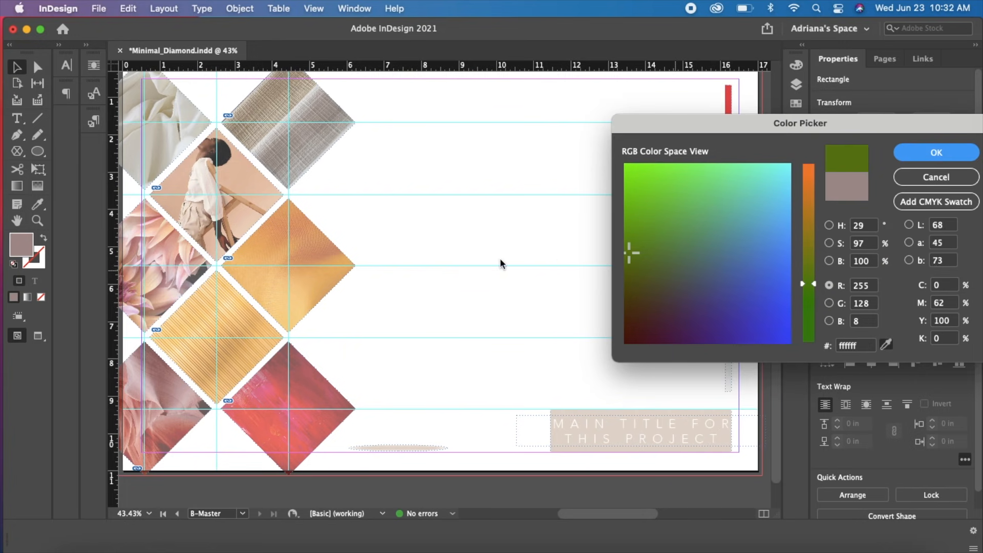
pyautogui.click(306, 279)
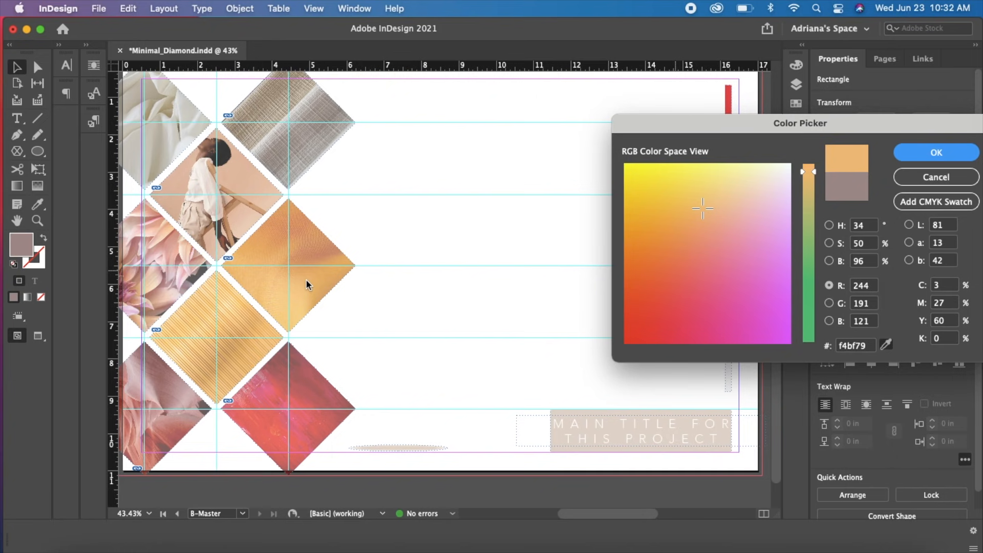
pyautogui.moveTo(691, 206)
pyautogui.mouseDown()
pyautogui.moveTo(692, 228)
pyautogui.moveTo(667, 231)
pyautogui.mouseUp()
pyautogui.click(936, 201)
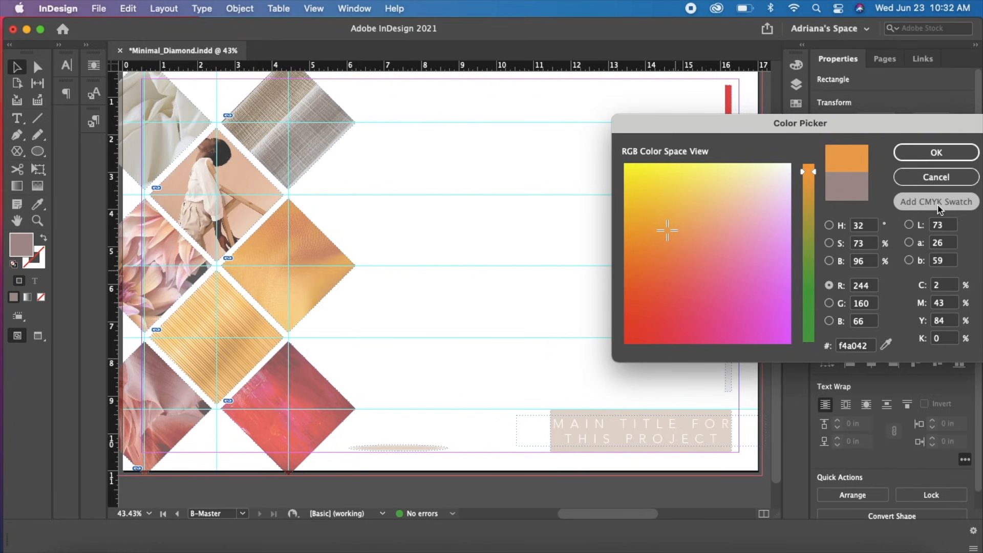
pyautogui.click(944, 152)
# Deselect the color bar's bottom segment and preview the B-Master page without guides and frame edges
pyautogui.click(731, 371)
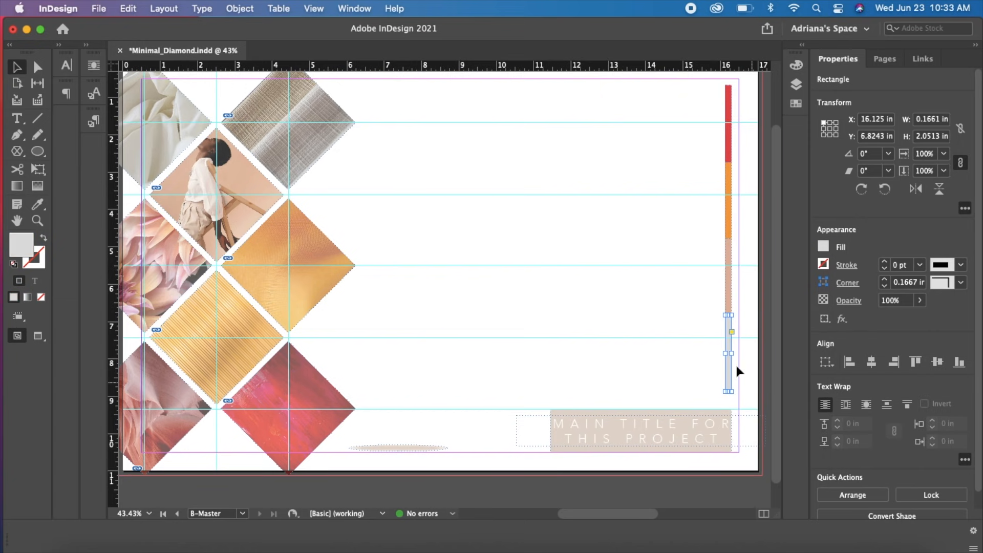
pyautogui.click(737, 372)
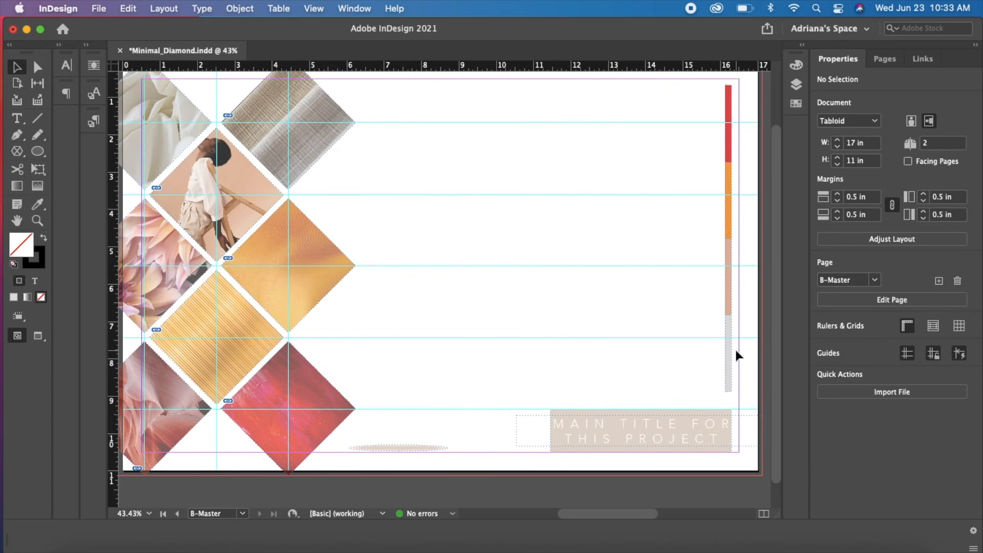
pyautogui.press('w')
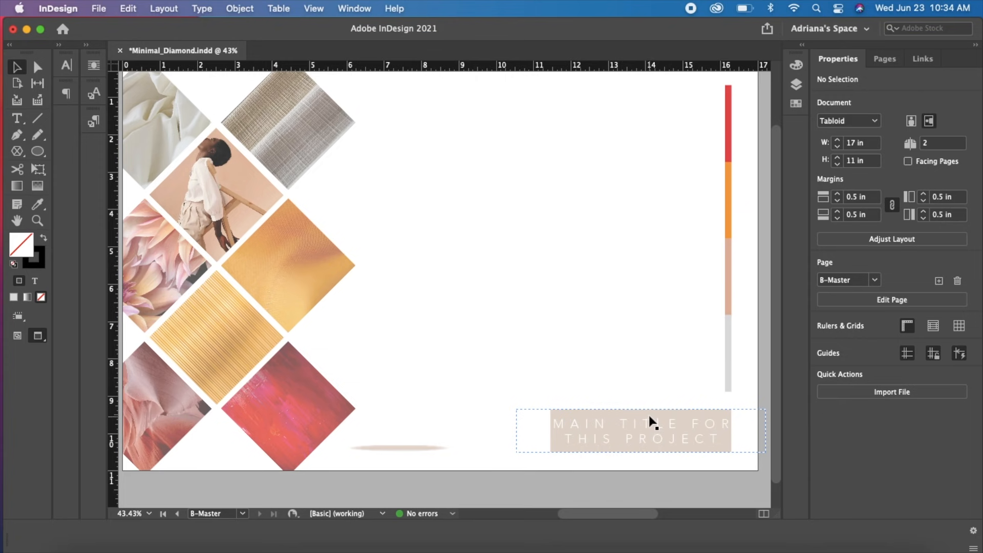
pyautogui.moveTo(701, 272); pyautogui.dragTo(395, 171)
pyautogui.moveTo(688, 295); pyautogui.dragTo(407, 175)
# Fill the feathered ellipse at the foot of the page with a gray-taupe color sampled from the striped fabric diamond
pyautogui.click(411, 449)
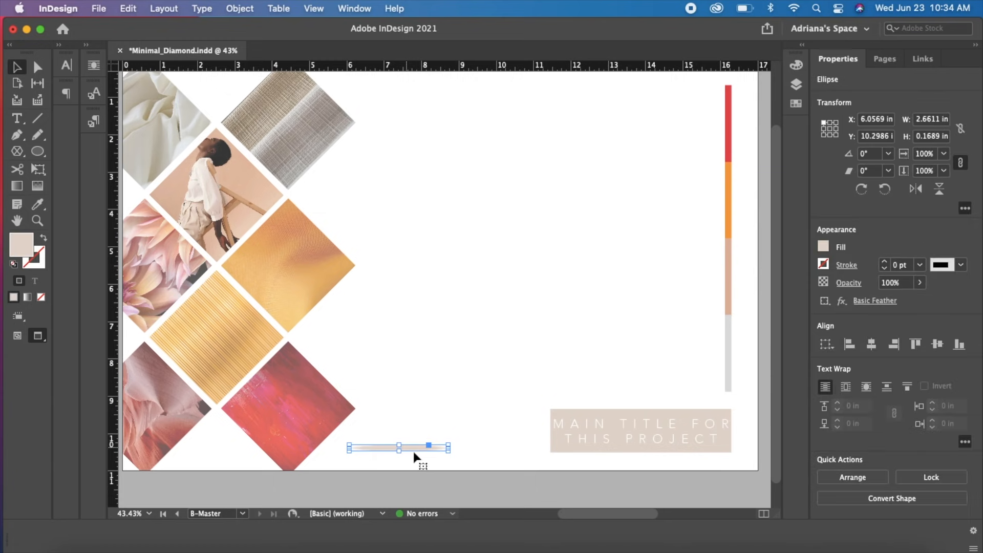
pyautogui.click(823, 248)
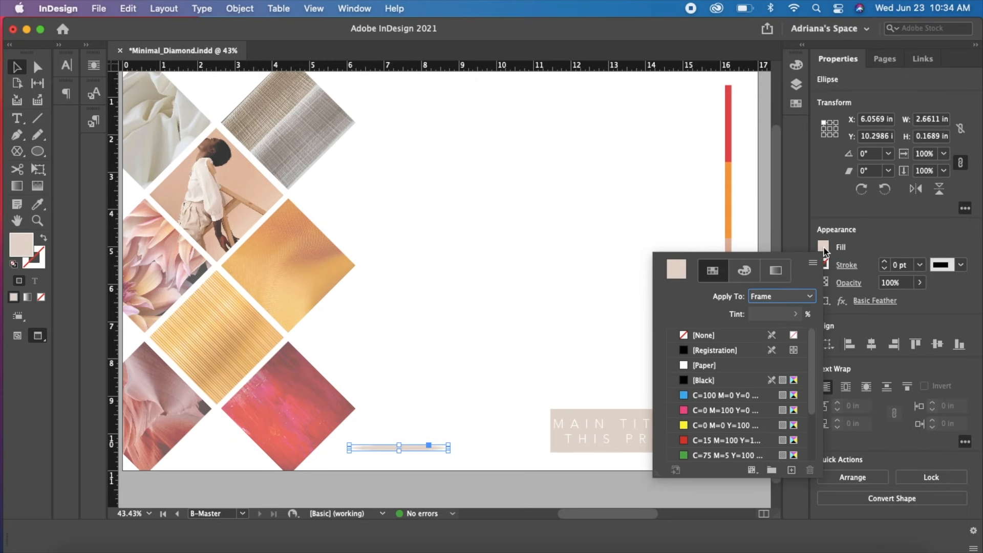
pyautogui.doubleClick(677, 269)
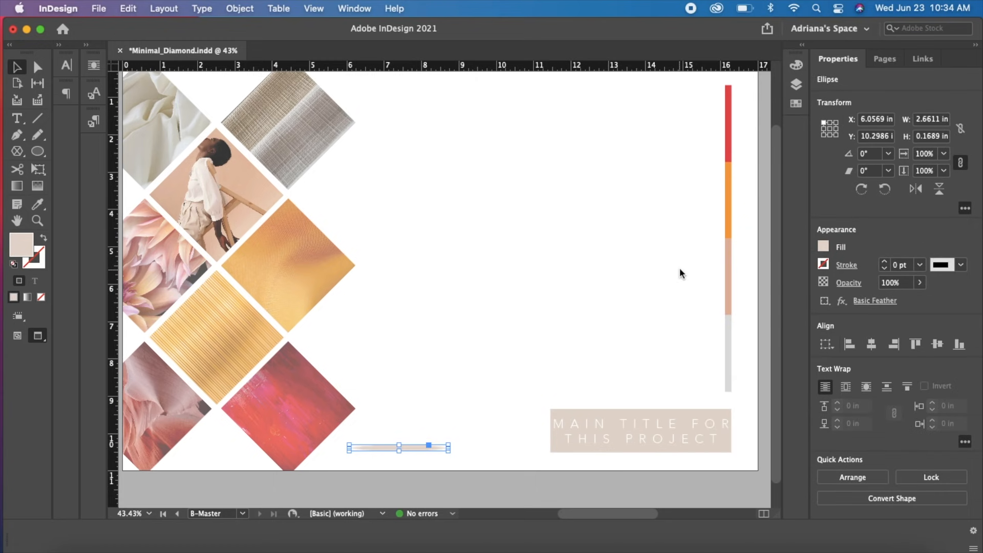
pyautogui.click(886, 344)
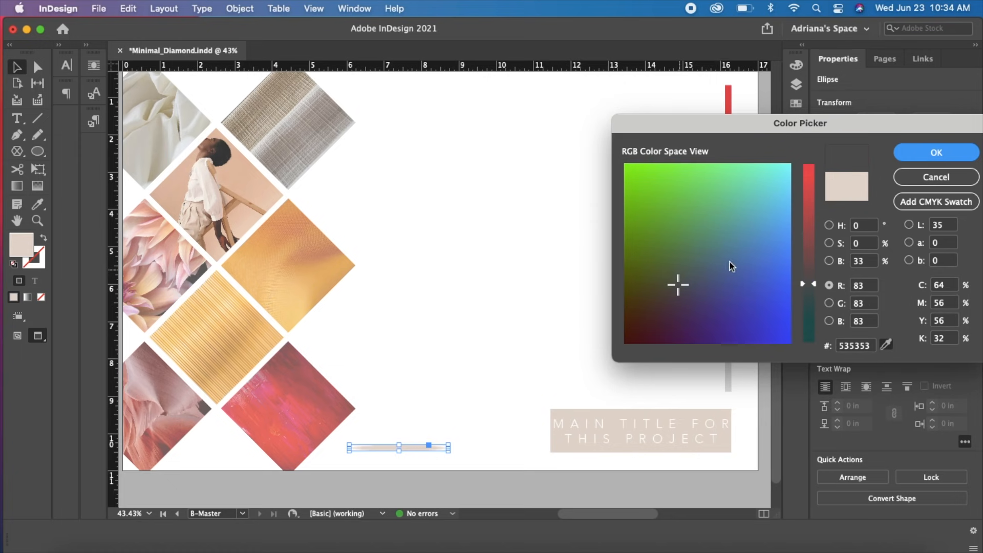
pyautogui.click(313, 127)
pyautogui.click(936, 153)
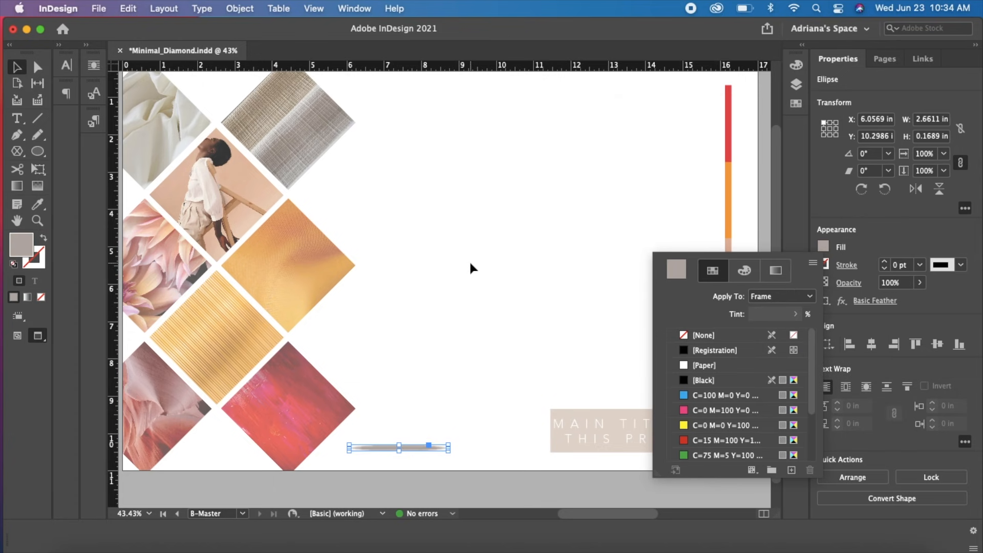
# Ungroup the main title block so its text and background rectangle are separate objects, and clear the selection
pyautogui.click(589, 416)
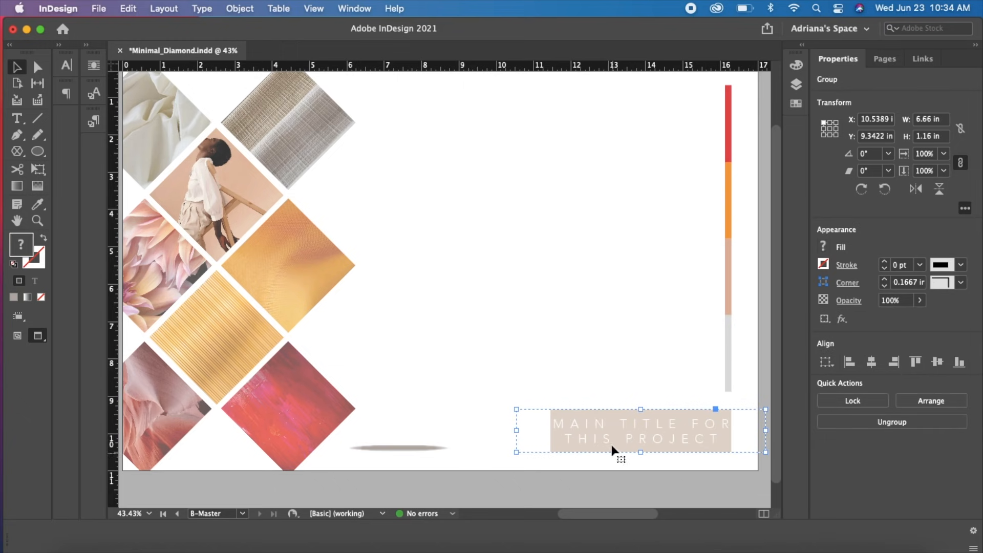
pyautogui.rightClick(591, 425)
pyautogui.moveTo(591, 424)
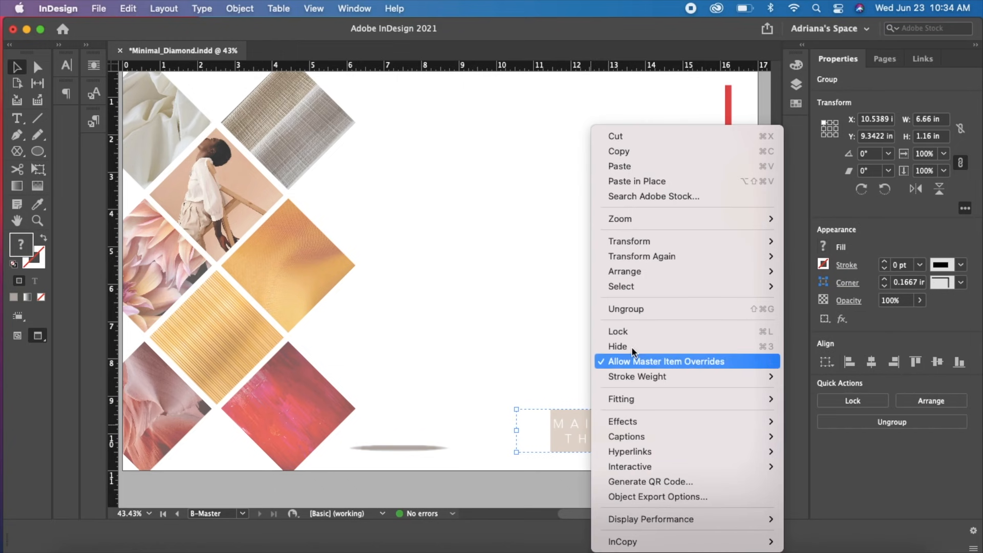
pyautogui.click(650, 309)
pyautogui.click(610, 491)
# Widen the title's background rectangle slightly on both sides to about 5.075 in
pyautogui.click(610, 409)
pyautogui.moveTo(546, 430); pyautogui.dragTo(545, 430)
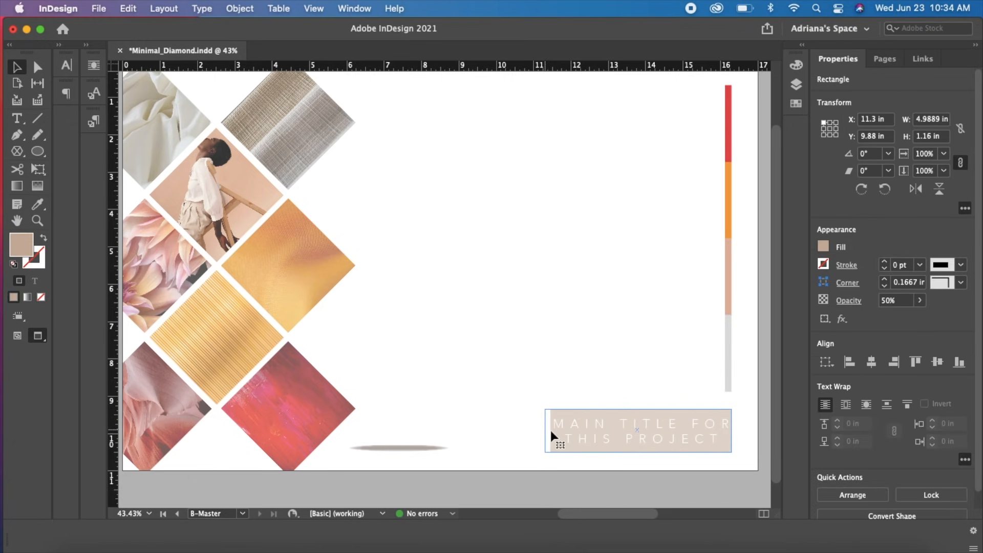
pyautogui.moveTo(733, 432); pyautogui.dragTo(734, 429)
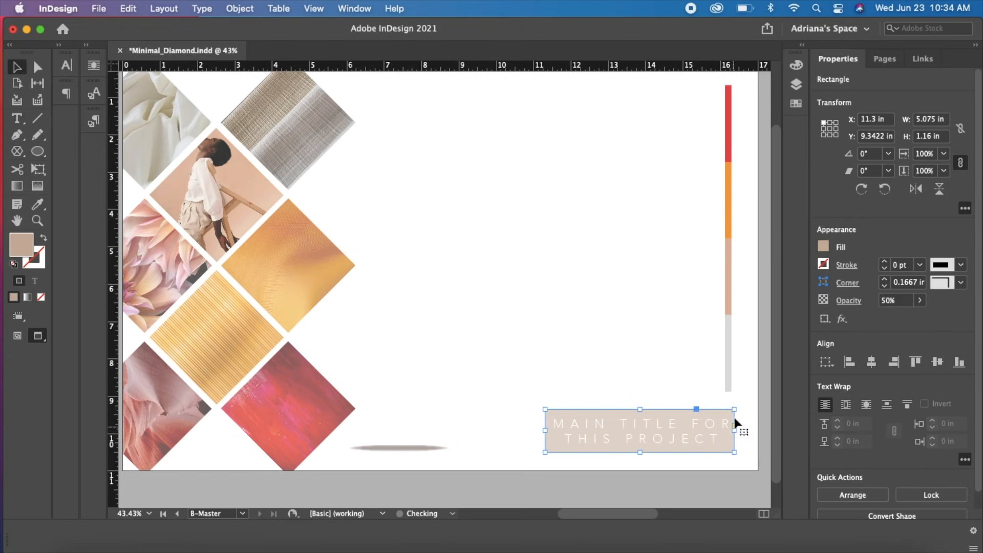
# Fill the main title's background rectangle with the red color swatch and clear the selection
pyautogui.click(823, 247)
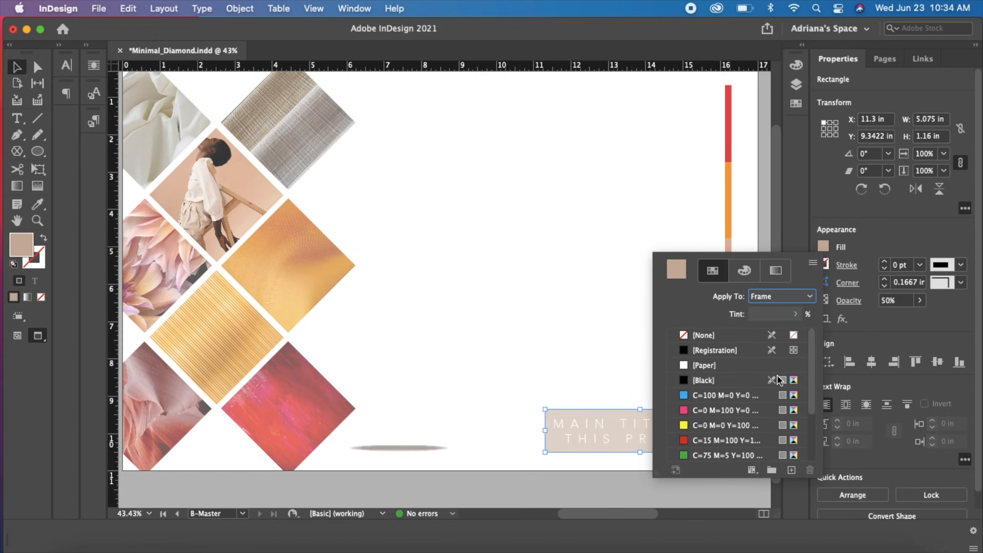
pyautogui.scroll(-2, 804, 450)
pyautogui.click(705, 426)
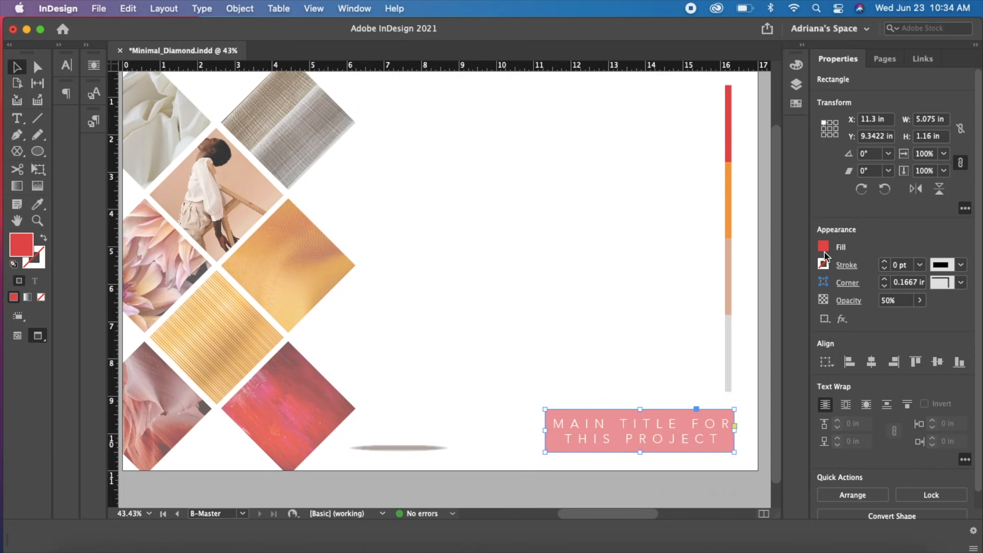
pyautogui.click(753, 398)
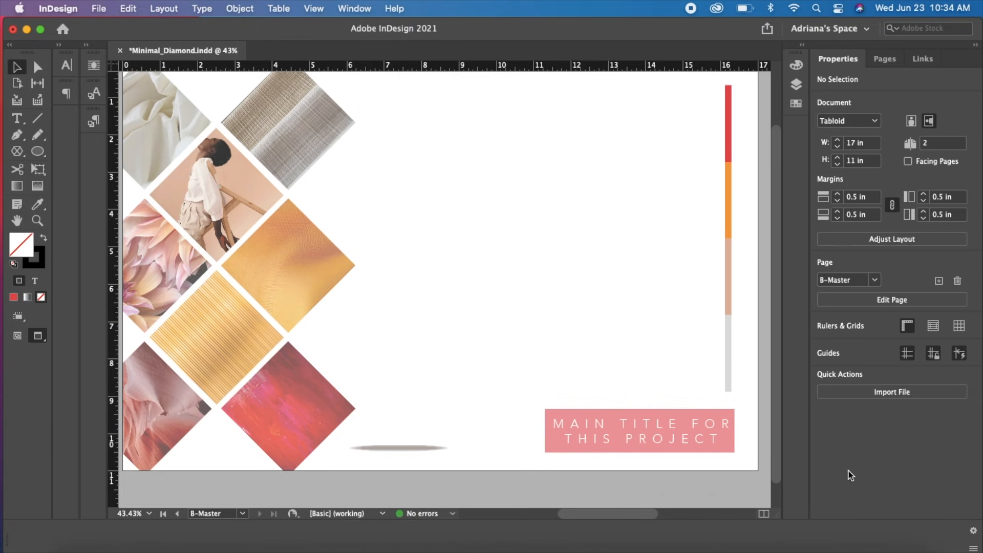
# Open document page 2 based on B-Master and check its column of zigzag diamond frames
pyautogui.click(886, 58)
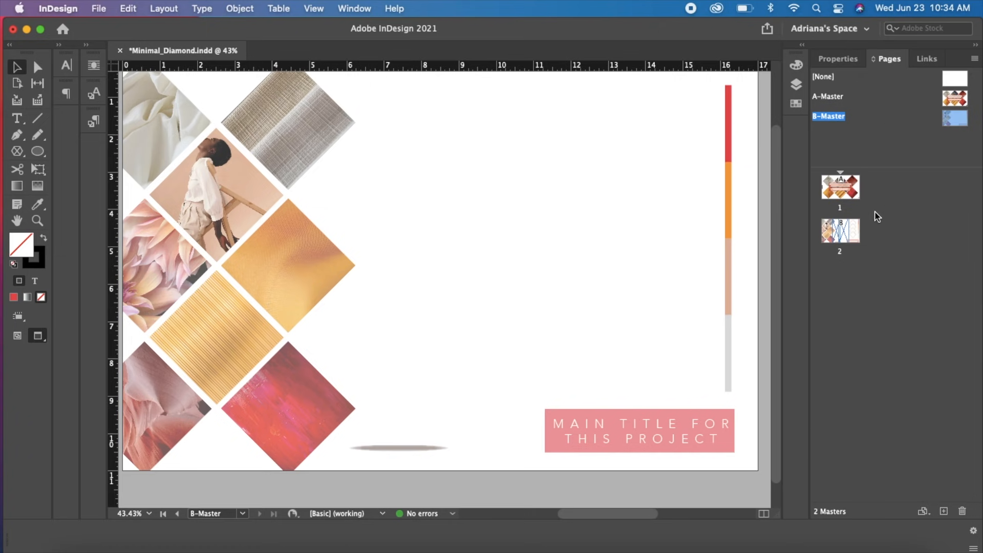
pyautogui.doubleClick(853, 243)
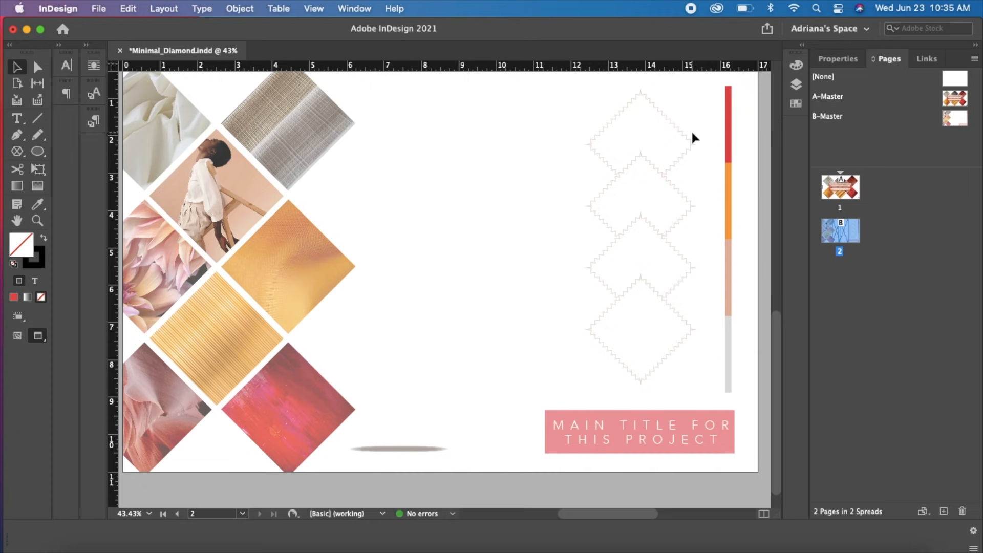
pyautogui.click(612, 118)
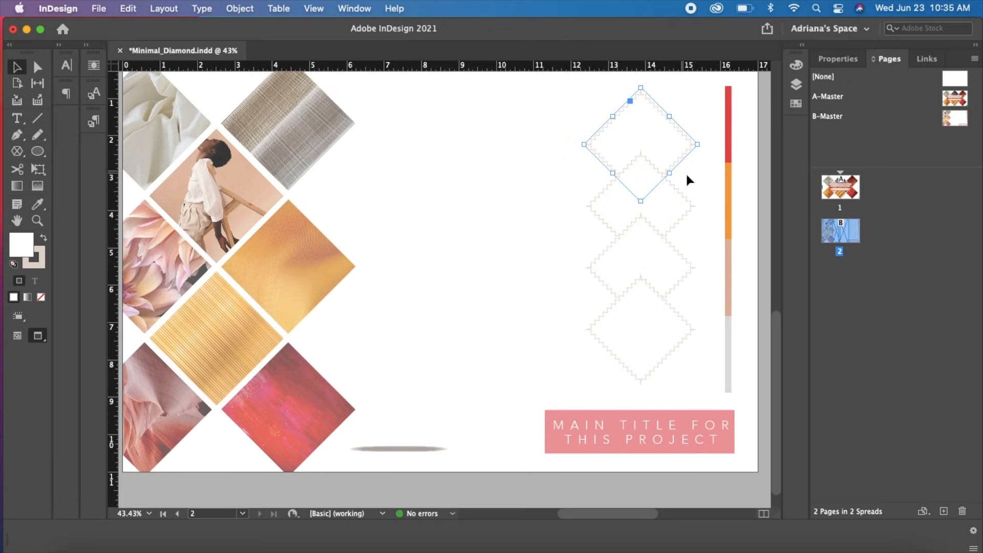
pyautogui.click(693, 176)
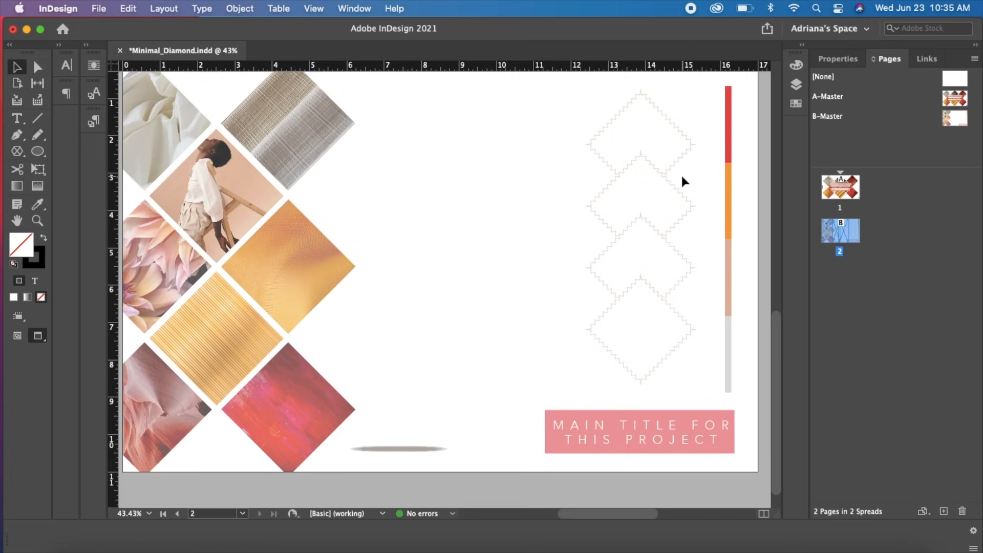
pyautogui.press('space')
pyautogui.moveTo(654, 193)
pyautogui.mouseDown()
pyautogui.moveTo(667, 216)
pyautogui.moveTo(658, 209)
pyautogui.mouseUp()
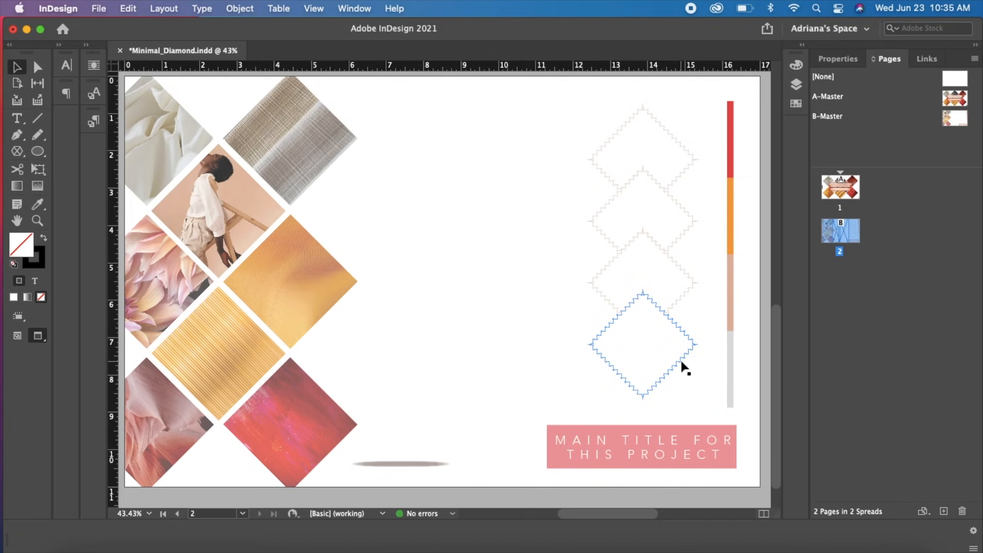
# Switch to Illustrator and draw a square about 2.6 in wide with no fill in the upper part of the artboard
pyautogui.click(801, 547)
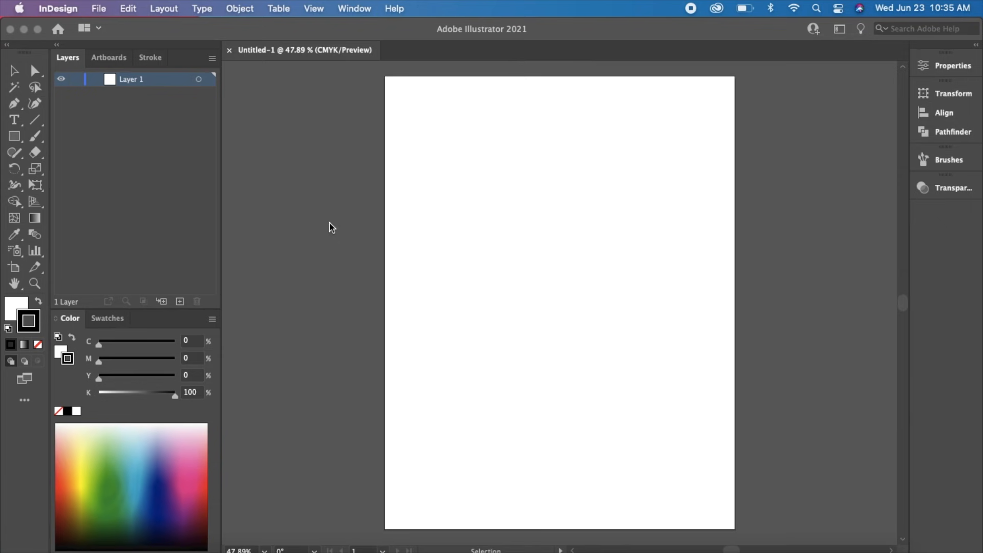
pyautogui.press('m')
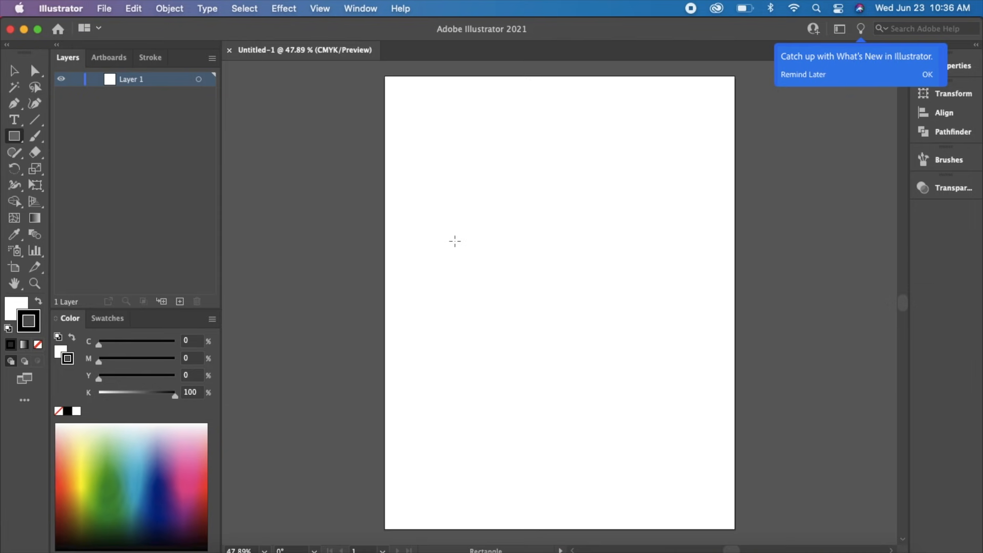
pyautogui.moveTo(452, 184)
pyautogui.mouseDown()
pyautogui.moveTo(553, 302)
pyautogui.moveTo(546, 290)
pyautogui.mouseUp()
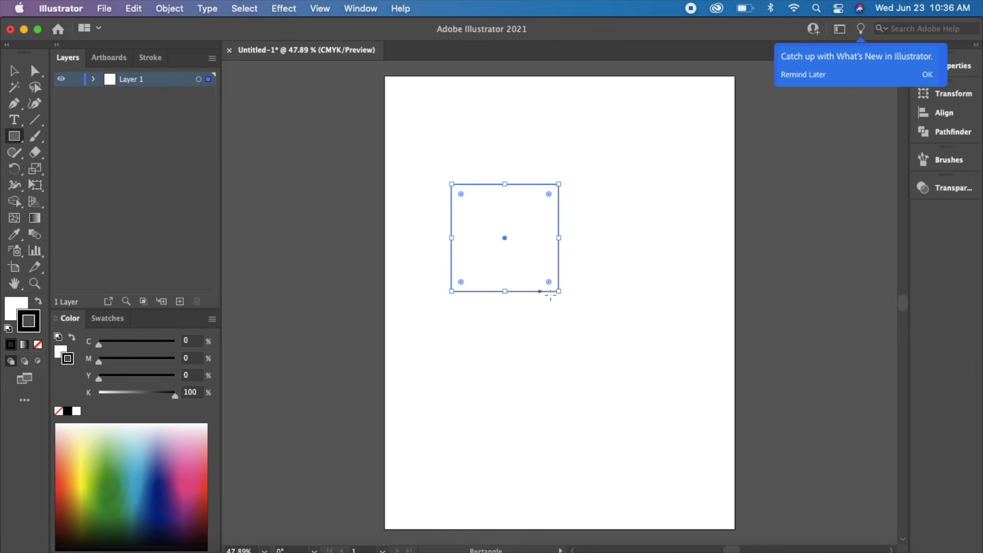
pyautogui.click(17, 307)
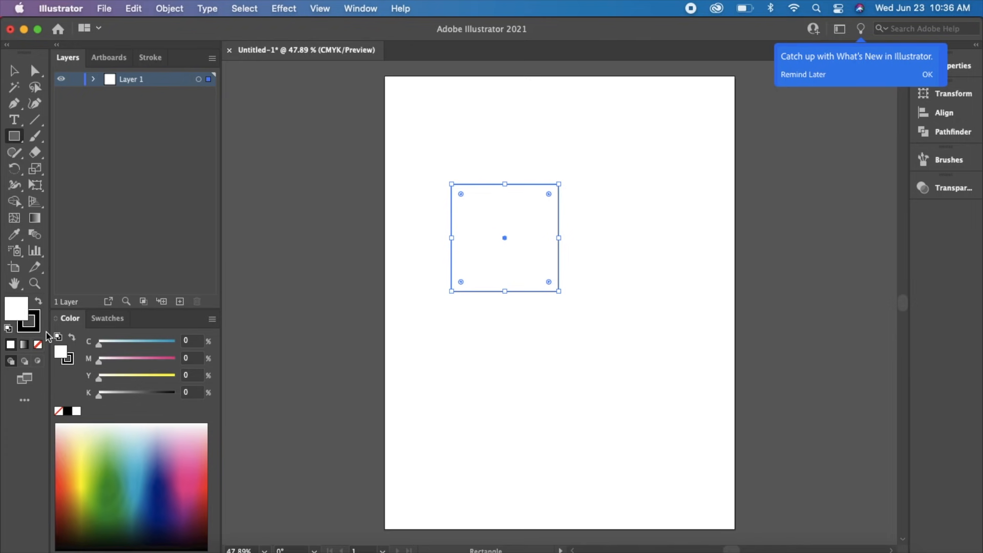
pyautogui.click(39, 346)
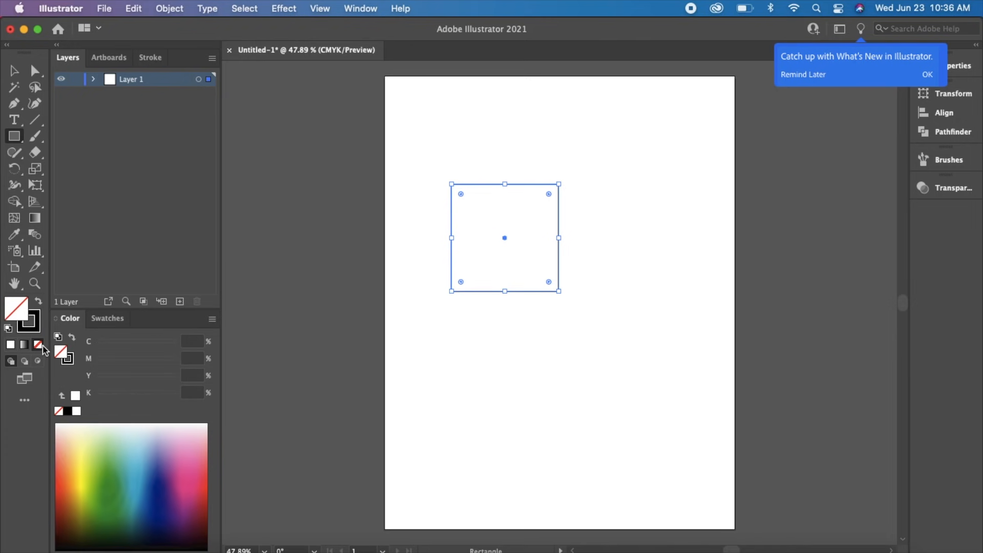
# Start a Zig Zag effect on the square, compare Absolute with Relative sizing, and keep Relative
pyautogui.click(284, 9)
pyautogui.moveTo(411, 156)
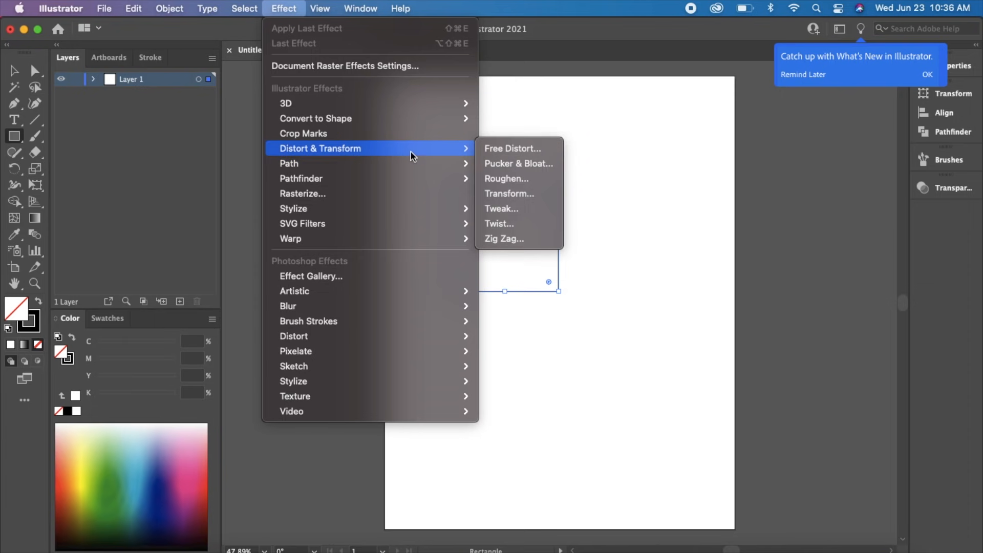
pyautogui.click(521, 244)
pyautogui.moveTo(407, 144); pyautogui.dragTo(340, 174)
pyautogui.click(229, 235)
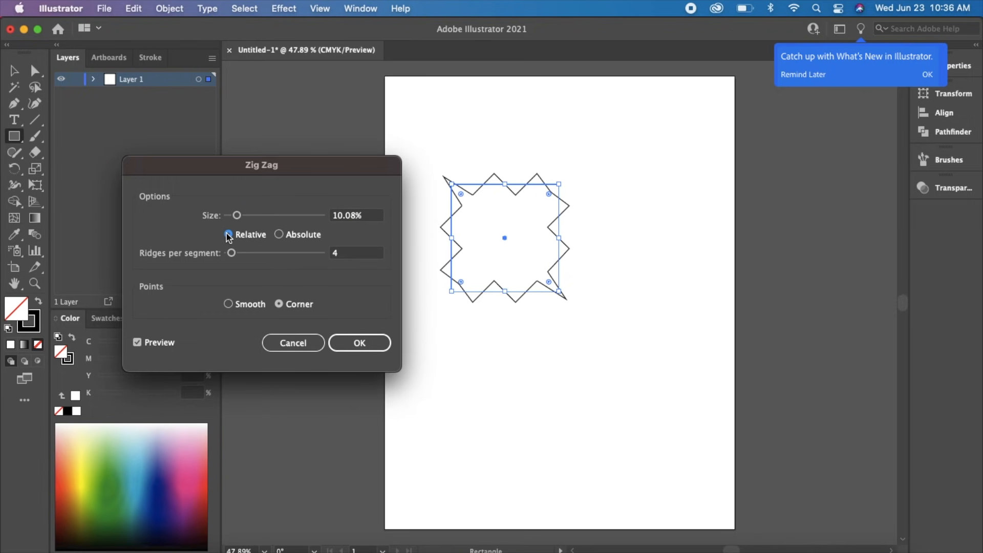
pyautogui.click(281, 235)
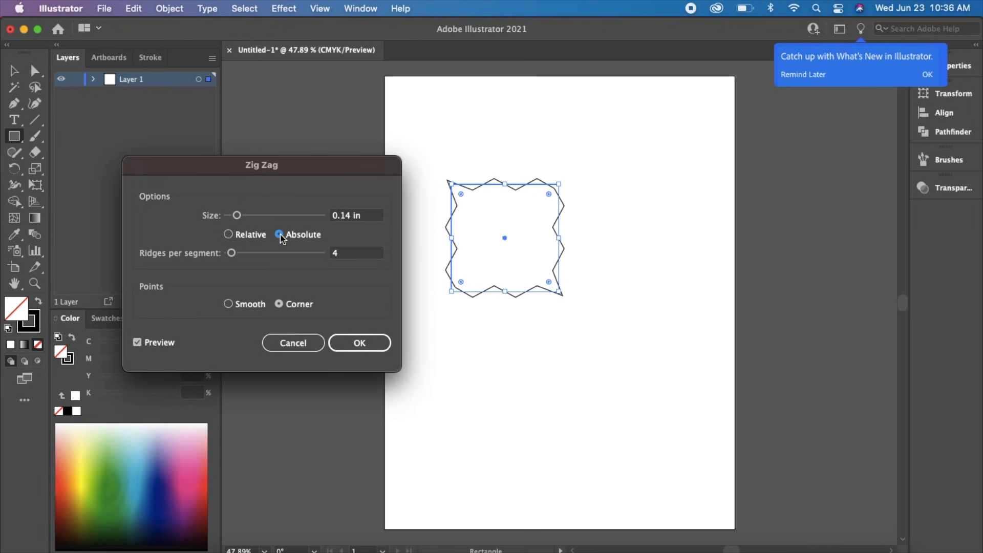
pyautogui.click(229, 234)
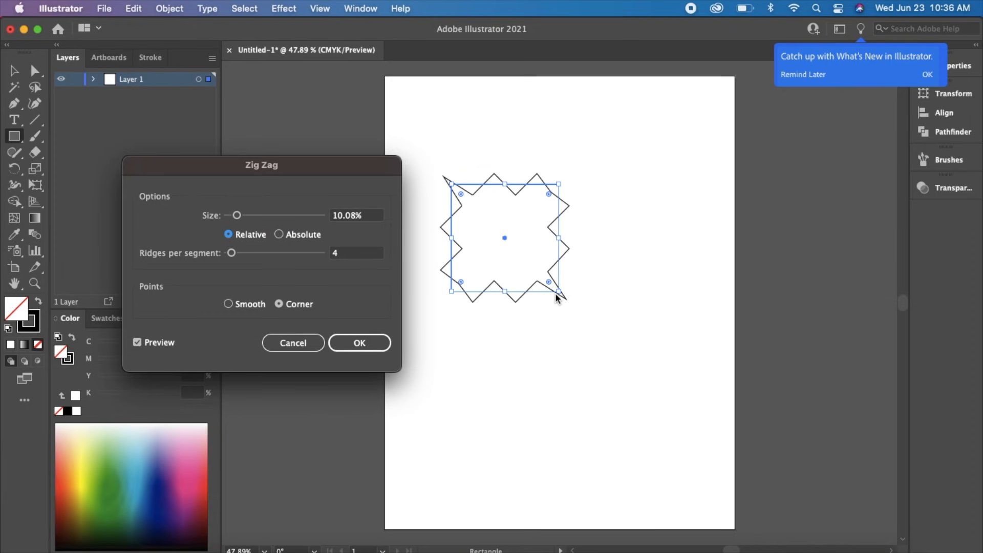
# Set the Zig Zag effect to 13 ridges per segment and a 4% size, and apply it to the square
pyautogui.moveTo(235, 257); pyautogui.dragTo(242, 258)
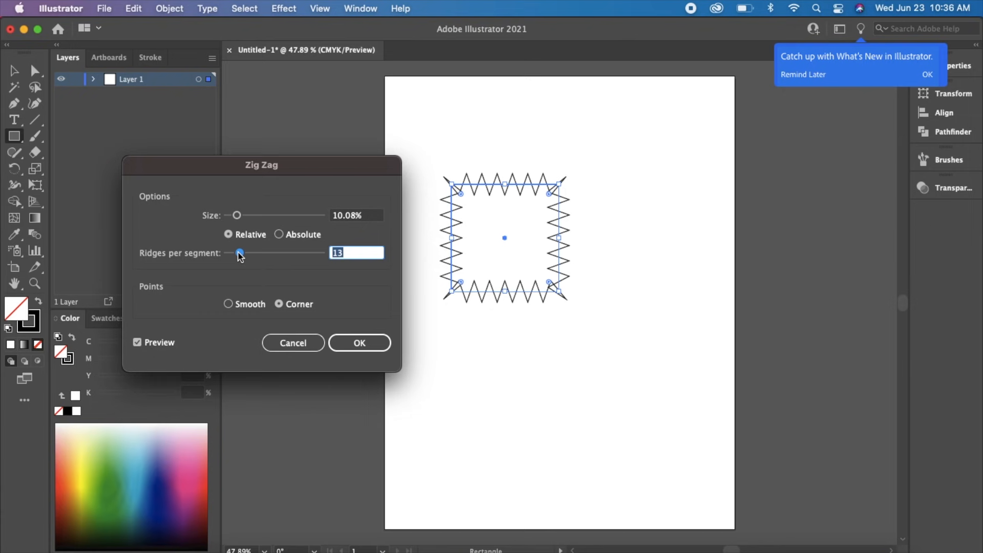
pyautogui.moveTo(236, 215); pyautogui.dragTo(232, 216)
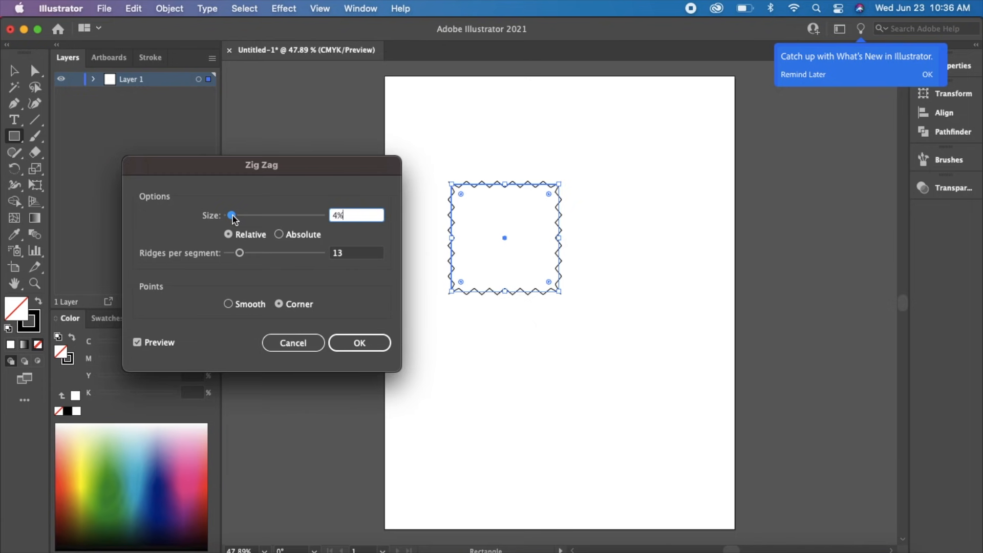
pyautogui.moveTo(231, 220); pyautogui.dragTo(231, 223)
pyautogui.click(364, 348)
pyautogui.click(355, 223)
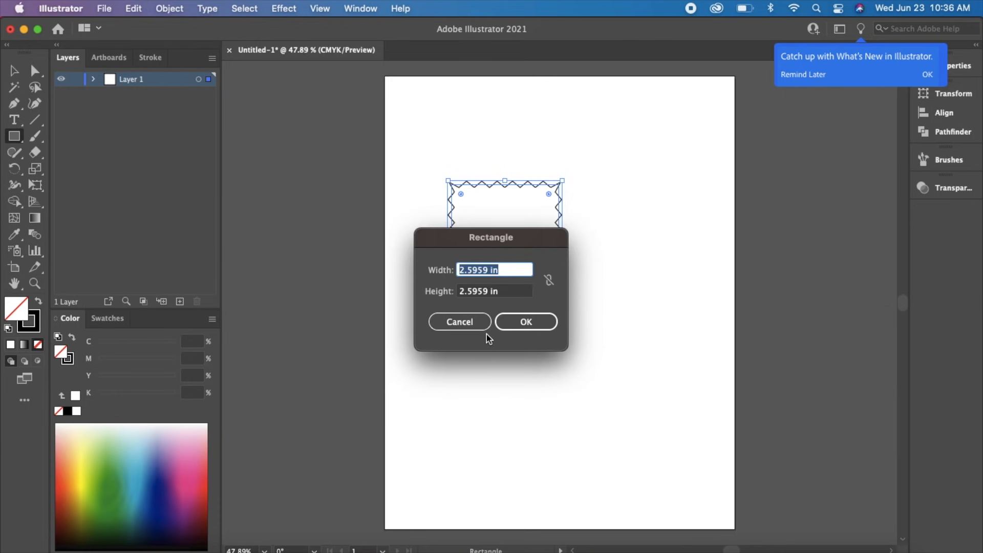
pyautogui.click(466, 320)
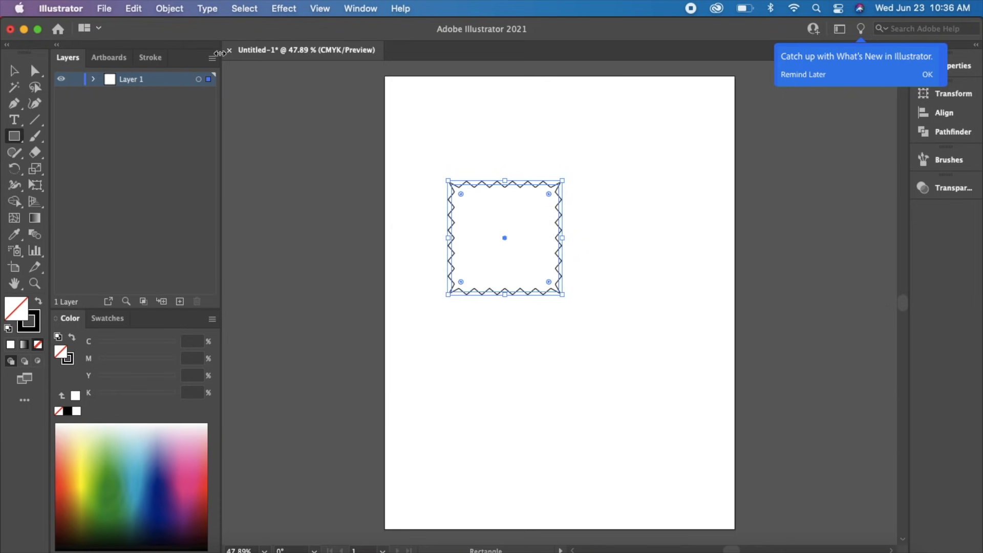
# Expand the zigzag square's appearance into an actual outline path, and return to InDesign
pyautogui.click(186, 15)
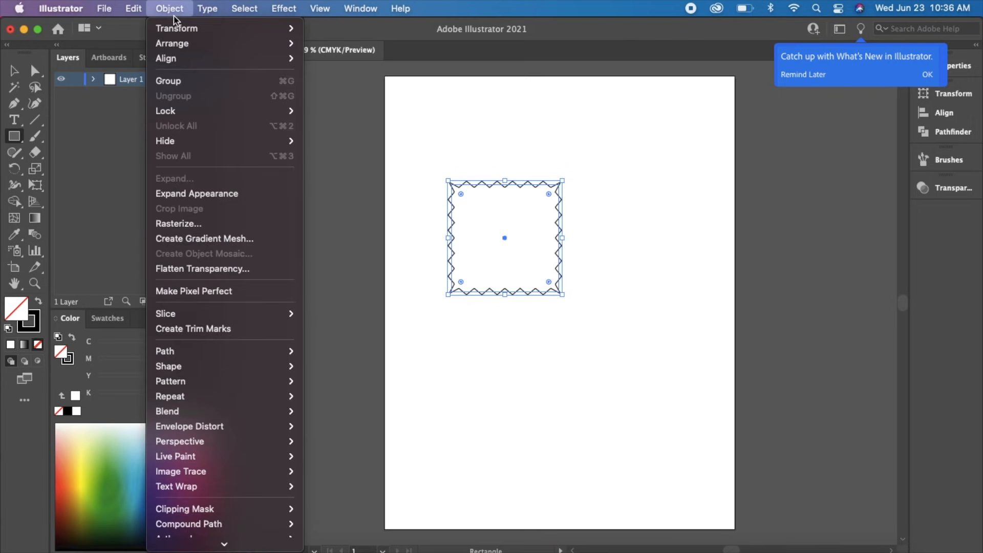
pyautogui.click(201, 193)
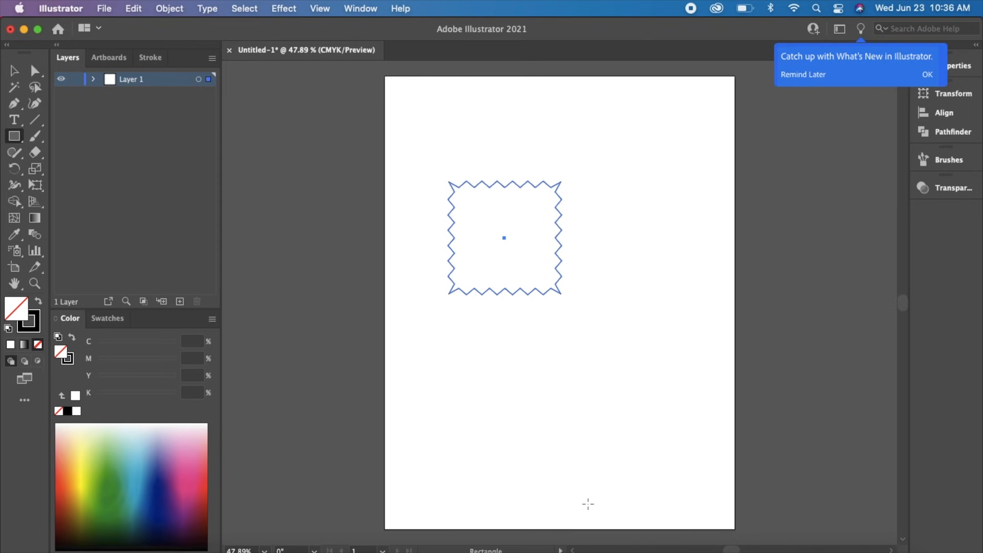
pyautogui.click(23, 30)
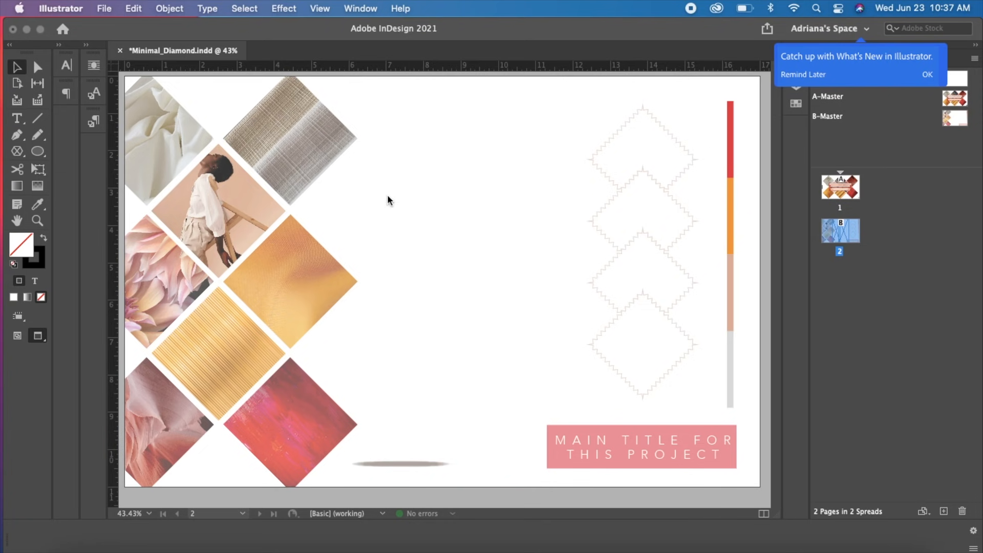
# Place Mustard.png and Mustard2.png from the ADV - InDesign folder side by side on page 2, between the photo grid and the zigzag diamonds
pyautogui.click(73, 539)
pyautogui.moveTo(318, 377); pyautogui.dragTo(285, 63)
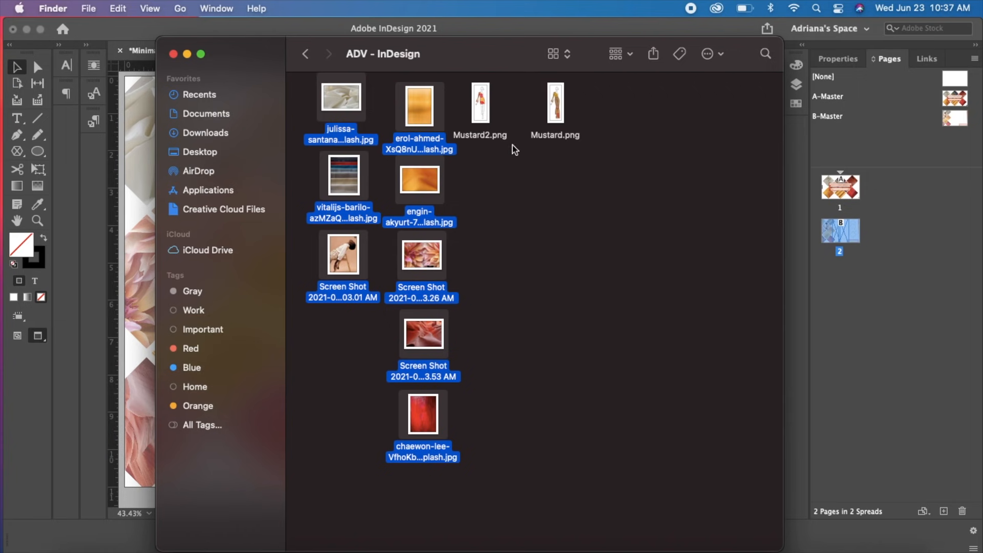
pyautogui.click(578, 170)
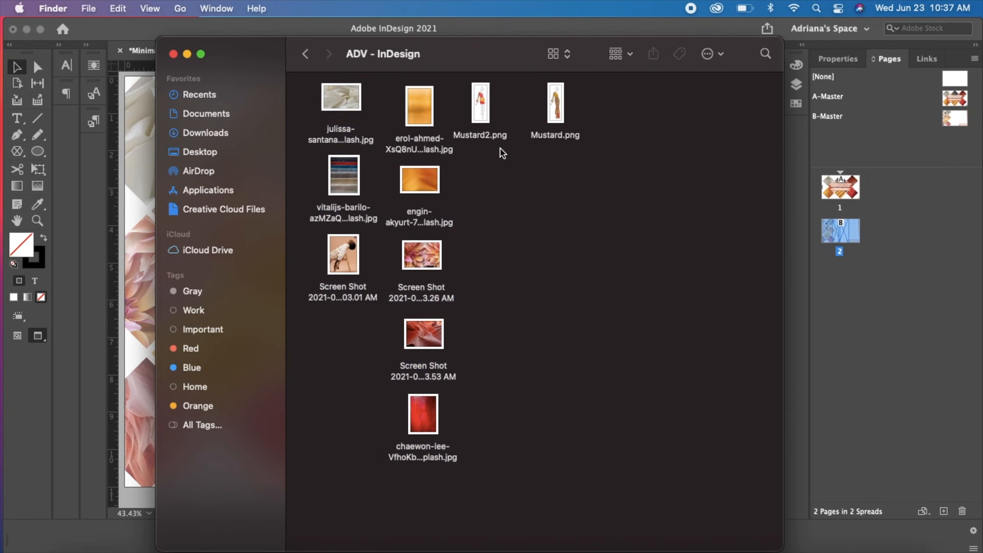
pyautogui.moveTo(486, 134); pyautogui.dragTo(512, 195)
pyautogui.moveTo(602, 246); pyautogui.dragTo(247, 121)
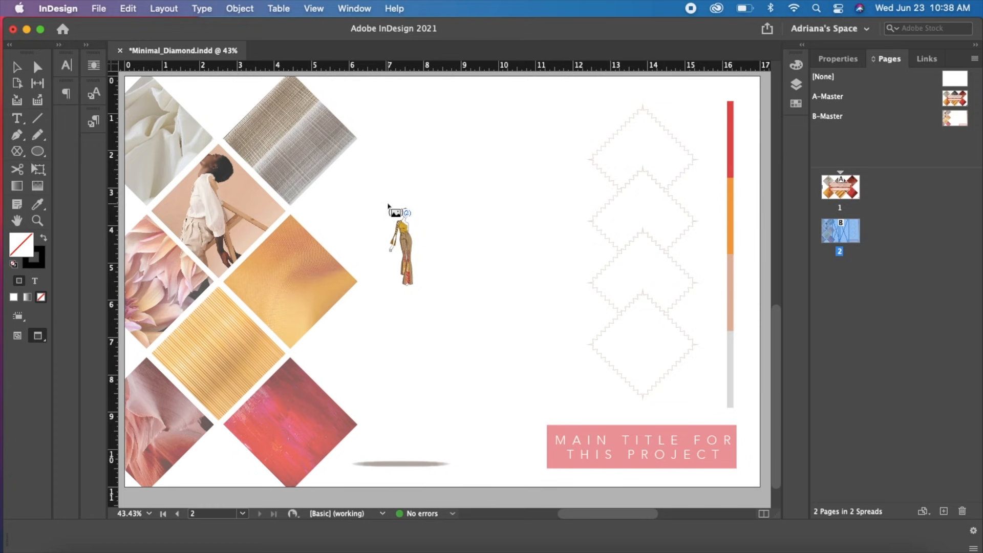
pyautogui.press('Escape')
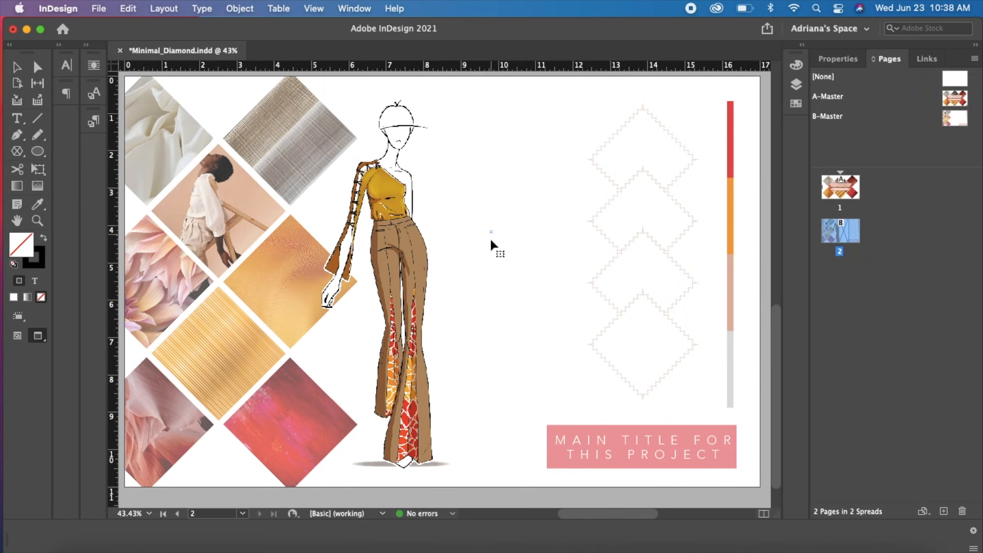
pyautogui.click(492, 244)
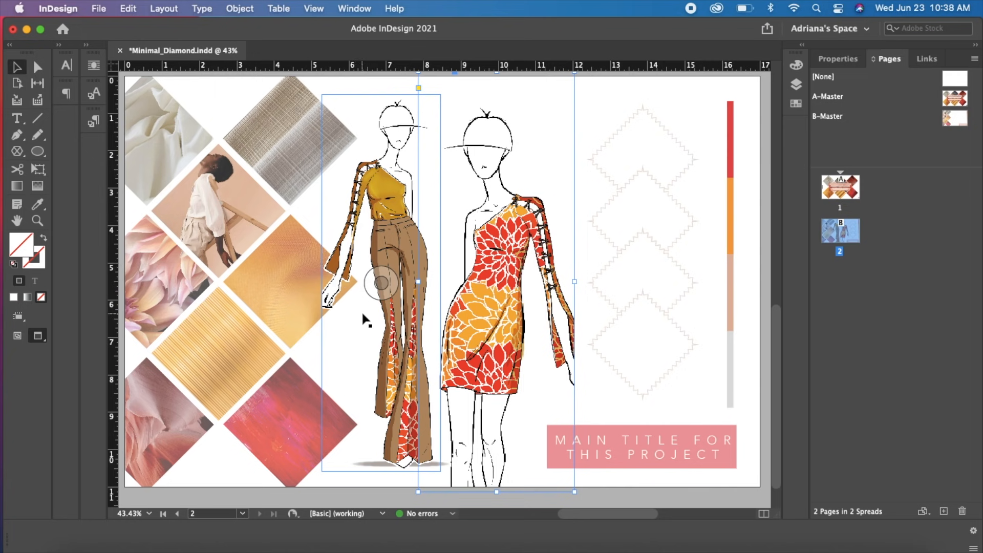
# Widen the trouser figure's frame slightly on its left side and move the figure slightly left
pyautogui.click(342, 276)
pyautogui.moveTo(320, 284); pyautogui.dragTo(309, 284)
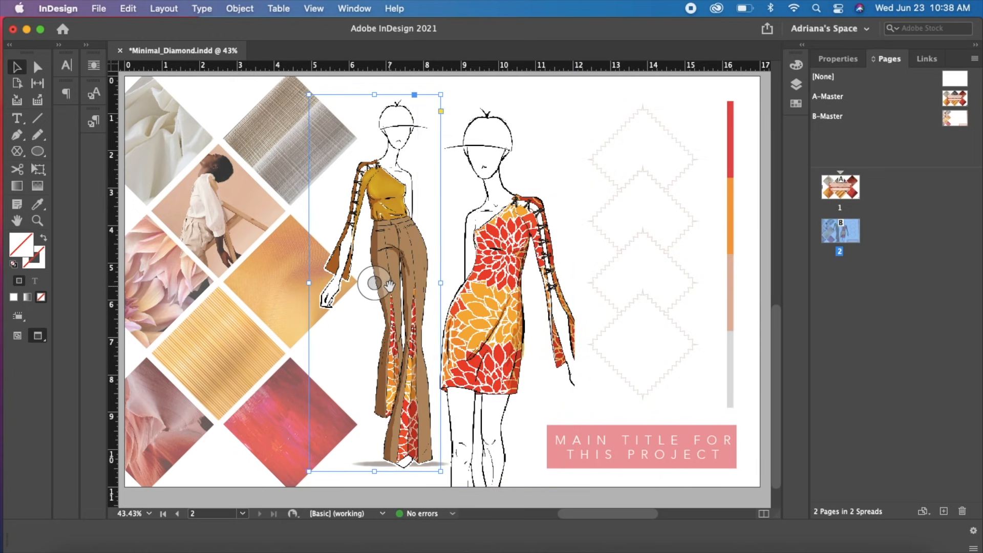
pyautogui.moveTo(405, 286); pyautogui.dragTo(397, 285)
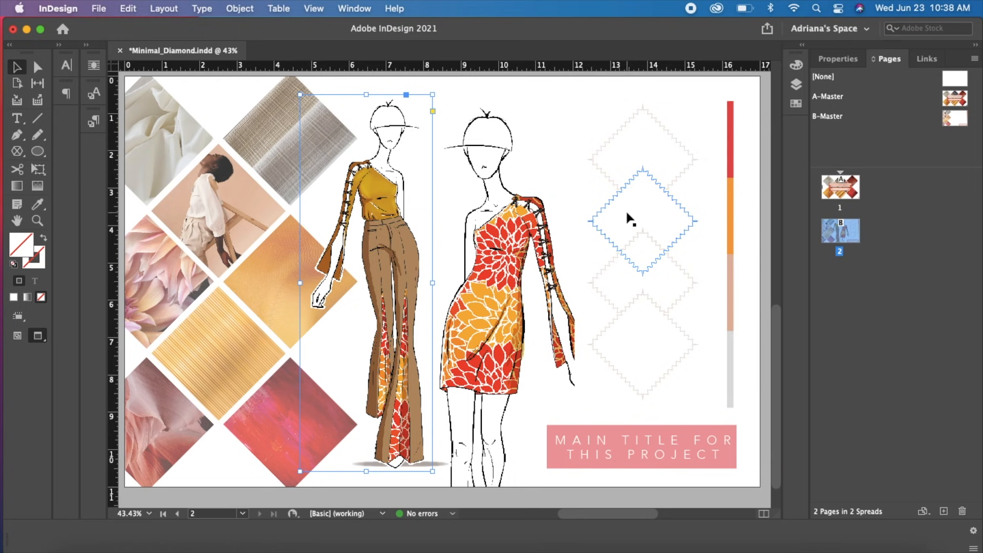
# Widen the dress figure's frame on its right side to include the hand, and shift the image slightly up and right inside it
pyautogui.click(520, 233)
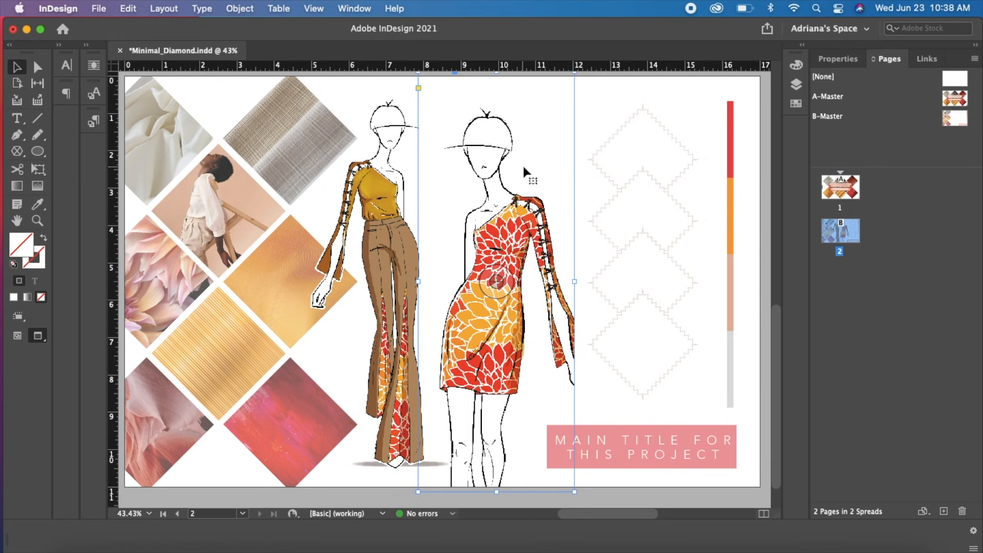
pyautogui.moveTo(576, 281); pyautogui.dragTo(621, 283)
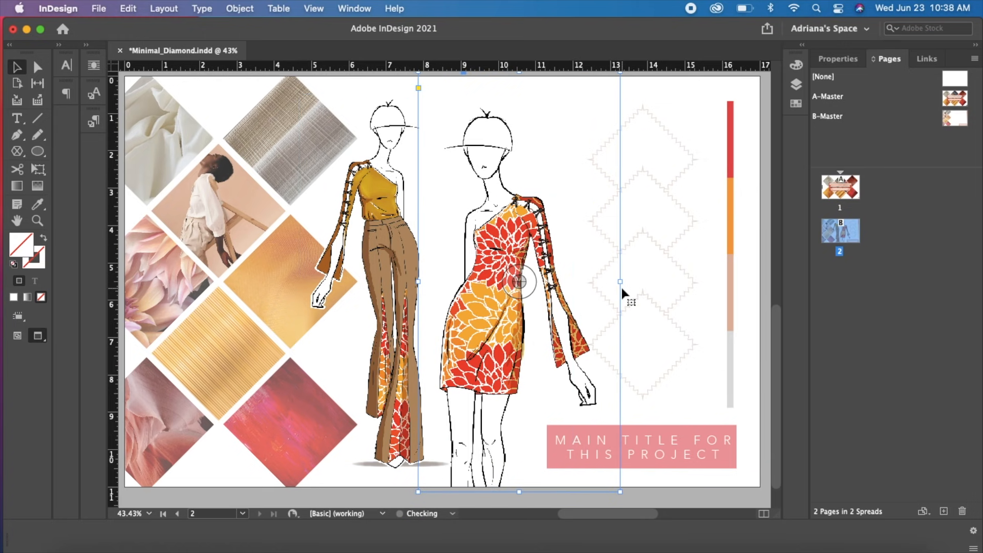
pyautogui.click(527, 279)
pyautogui.moveTo(545, 246); pyautogui.dragTo(551, 232)
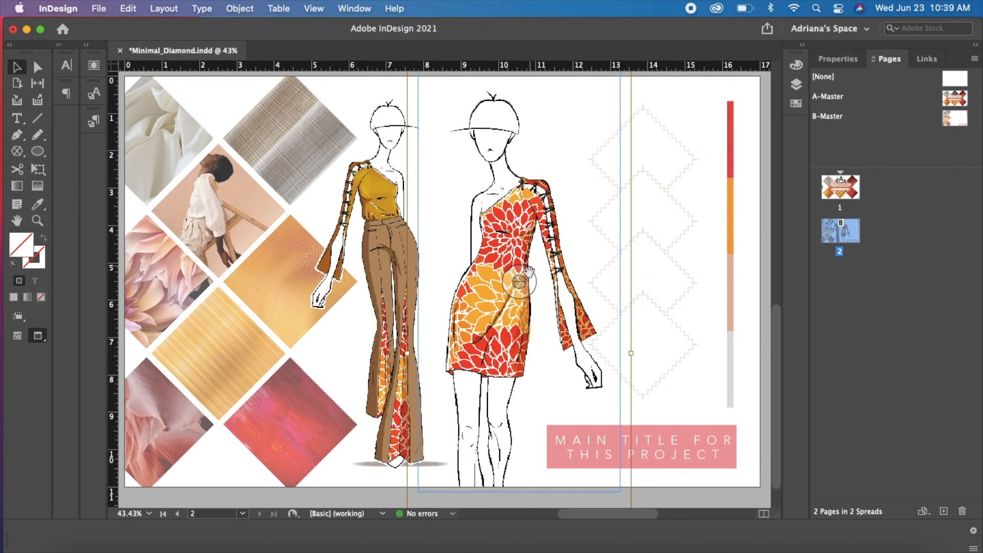
pyautogui.moveTo(518, 281); pyautogui.dragTo(524, 282)
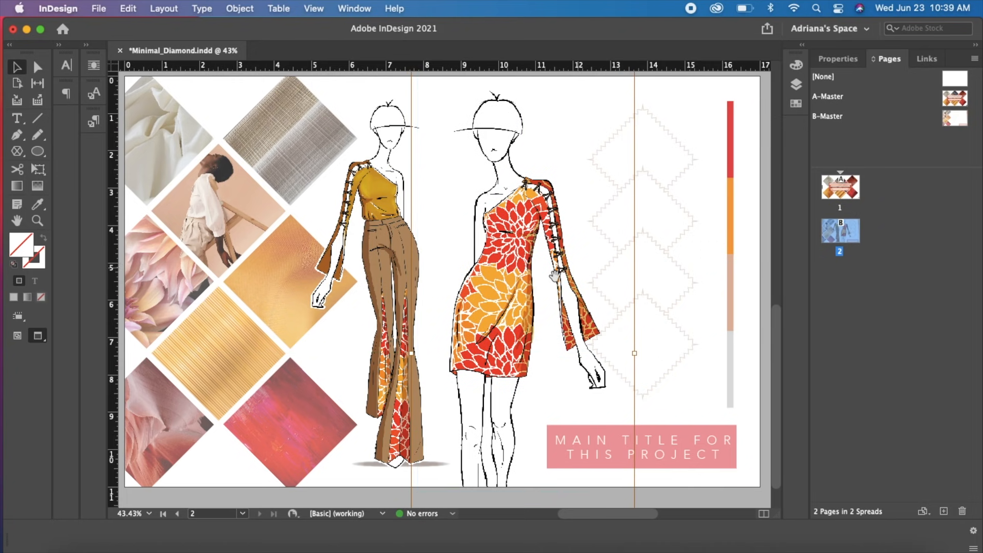
# Open A-Master and copy the vertical designer-name text frame beside the diamond photos
pyautogui.press('super+minus')
pyautogui.click(666, 310)
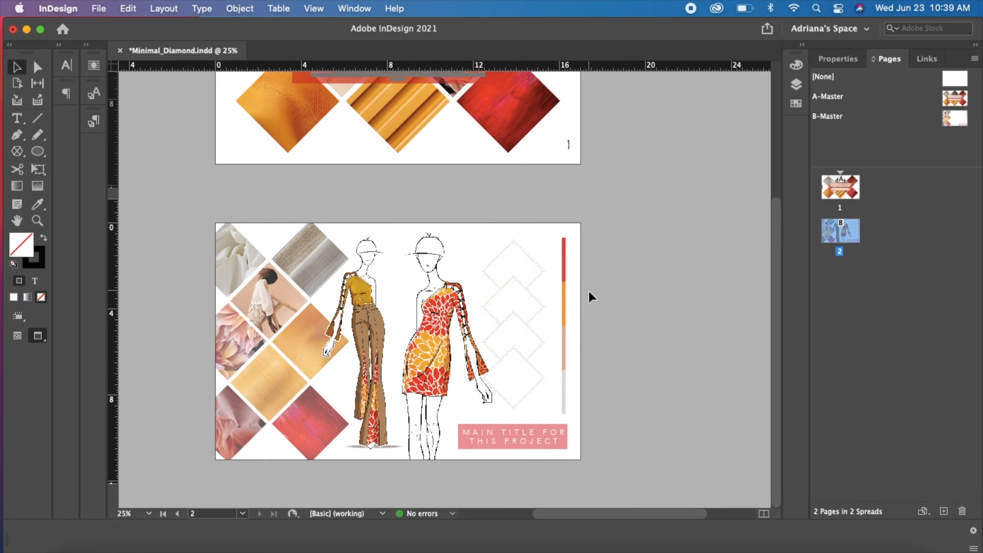
pyautogui.scroll(4, 618, 246)
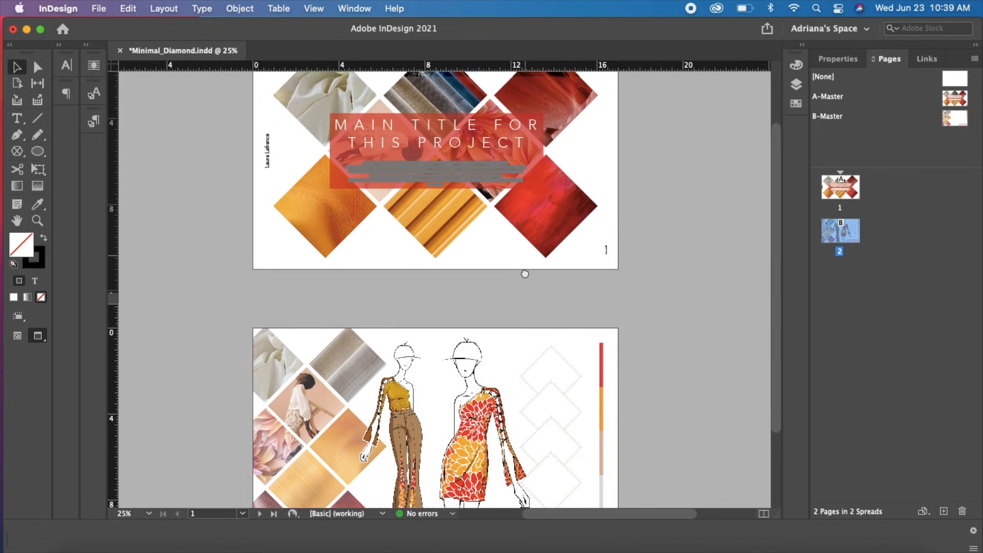
pyautogui.scroll(2, 524, 274)
pyautogui.scroll(-6, 283, 207)
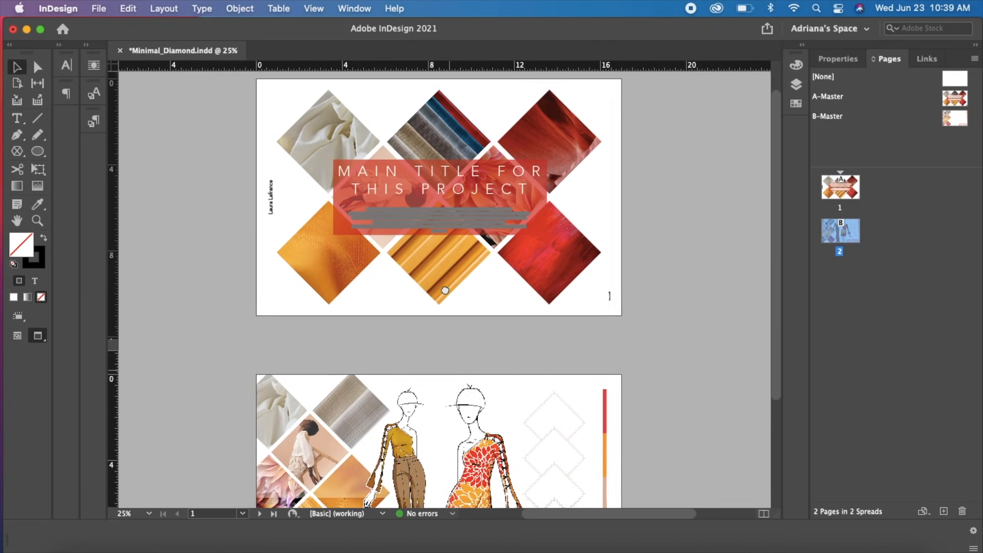
pyautogui.doubleClick(953, 100)
pyautogui.click(265, 300)
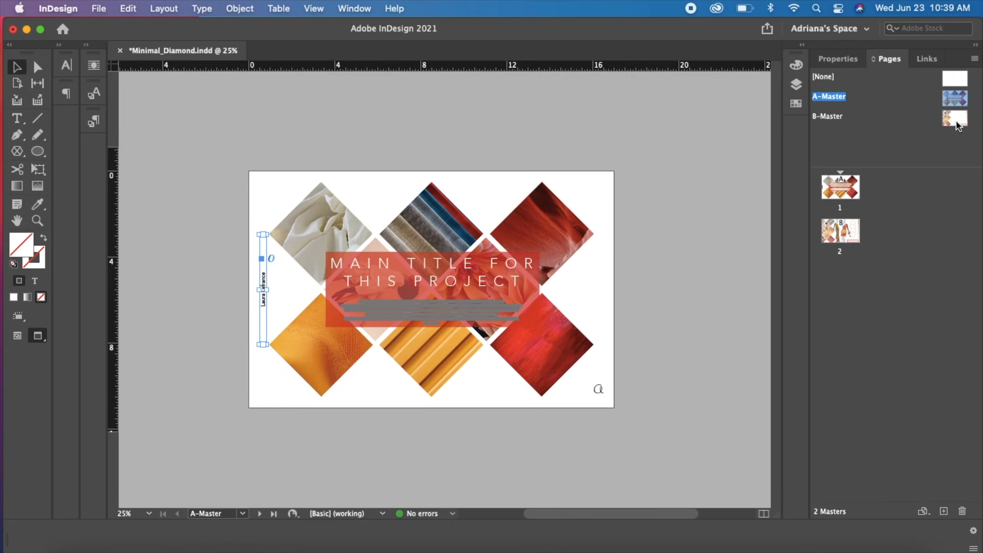
# Paste the copied name text frame in place on B-Master, over the diamond photos
pyautogui.doubleClick(955, 119)
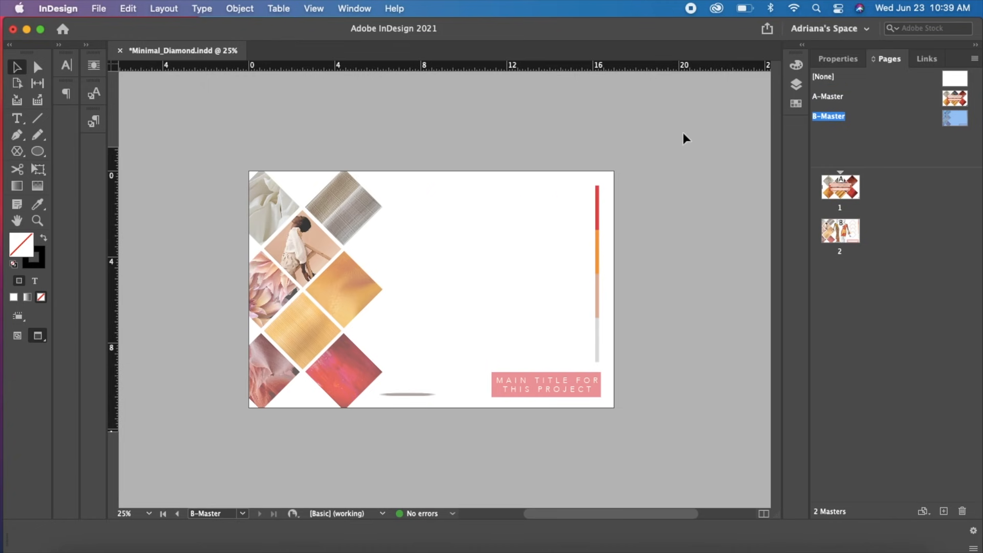
pyautogui.rightClick(409, 262)
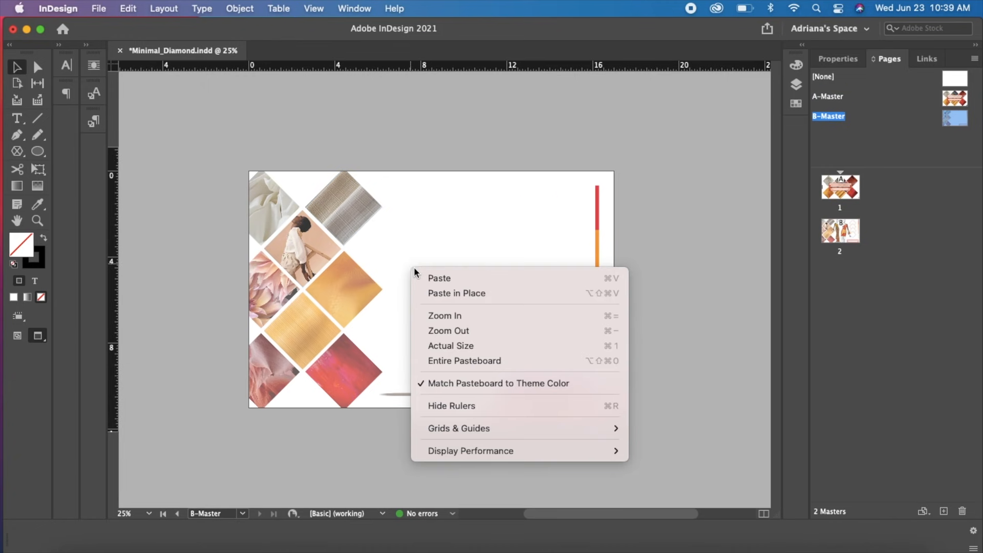
pyautogui.click(438, 291)
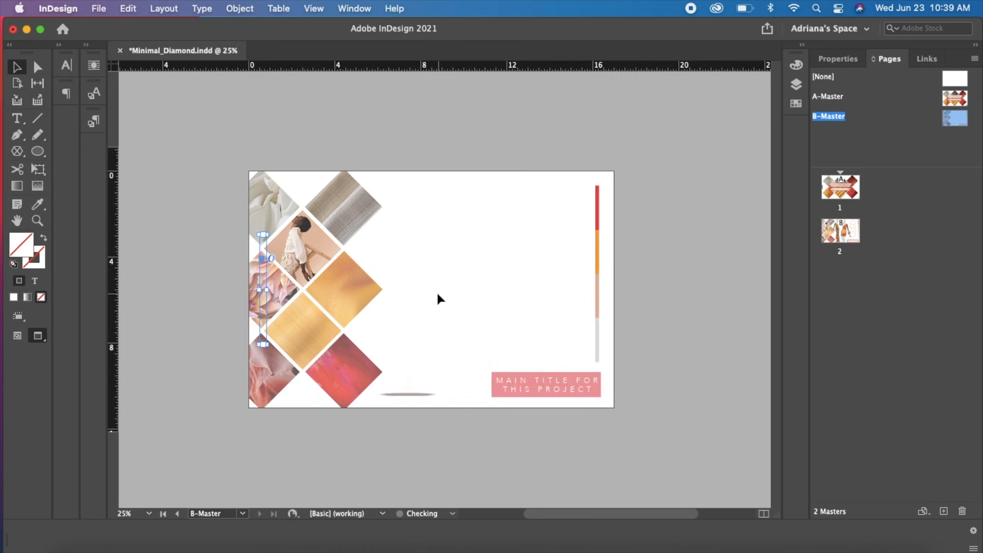
pyautogui.rightClick(280, 287)
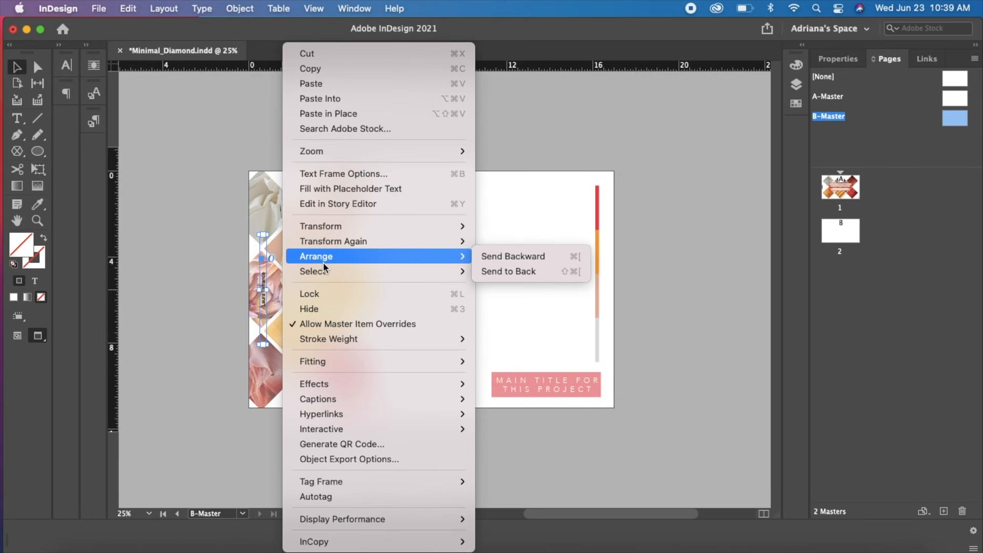
pyautogui.click(193, 340)
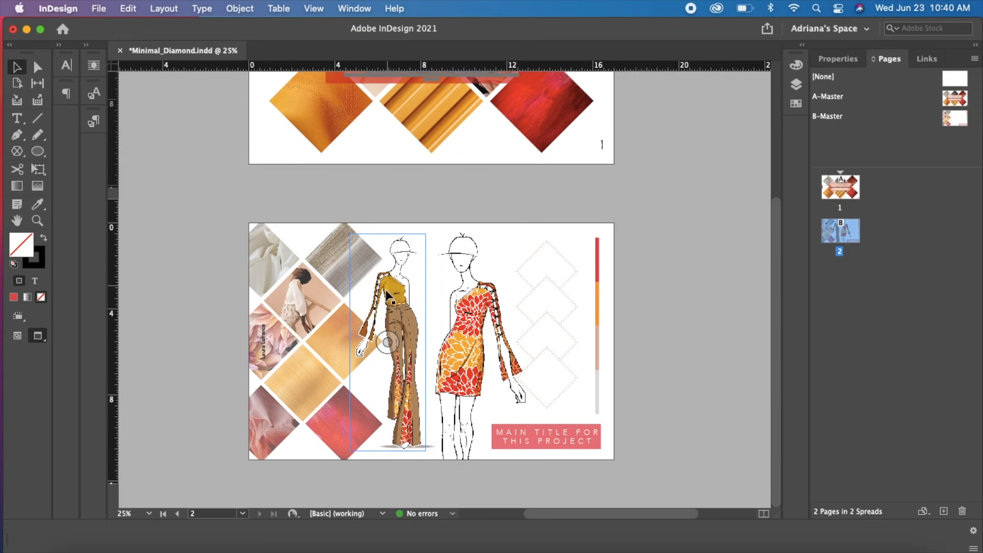
# Examine the trouser figure, the dress figure and the zigzag diamonds on page 2 up close
pyautogui.press('z')
pyautogui.moveTo(367, 274); pyautogui.dragTo(429, 320)
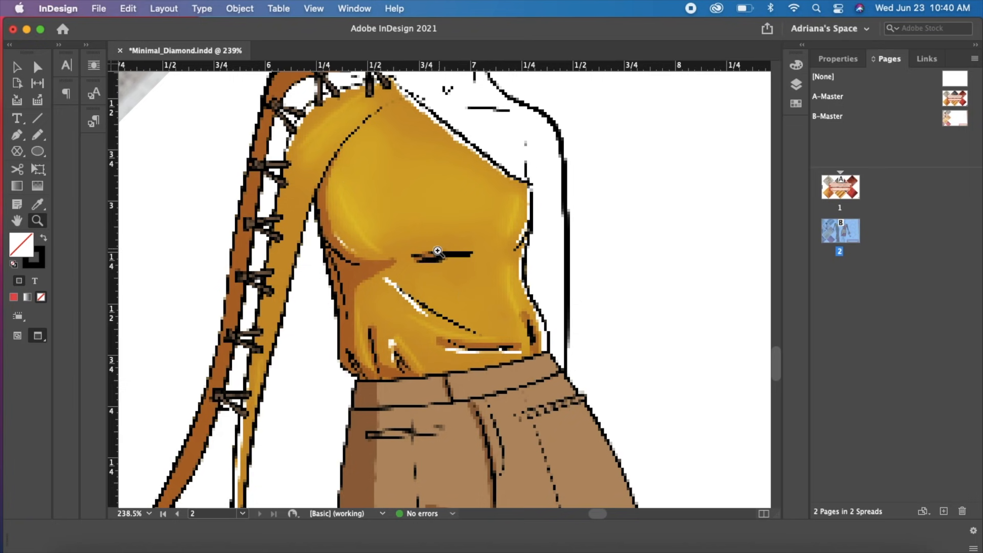
pyautogui.press('super+minus')
pyautogui.press('super+minus')
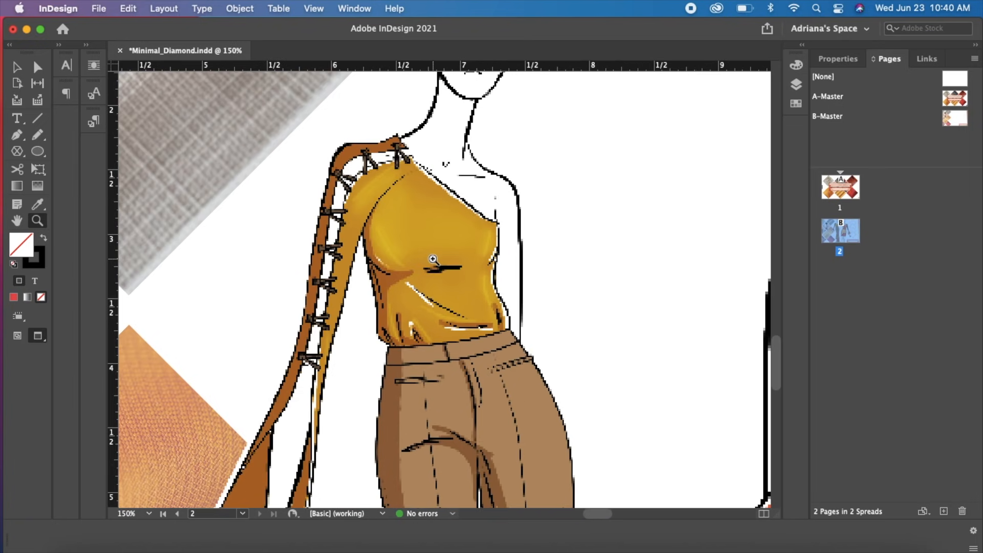
pyautogui.press('super+minus')
pyautogui.press('super+minus')
pyautogui.press('super+minus')
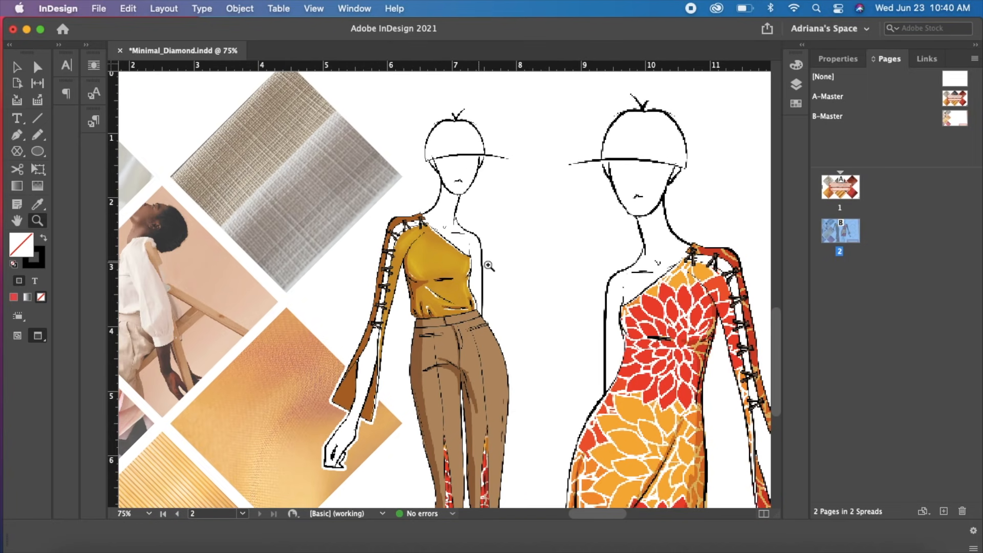
pyautogui.moveTo(647, 349); pyautogui.dragTo(435, 223)
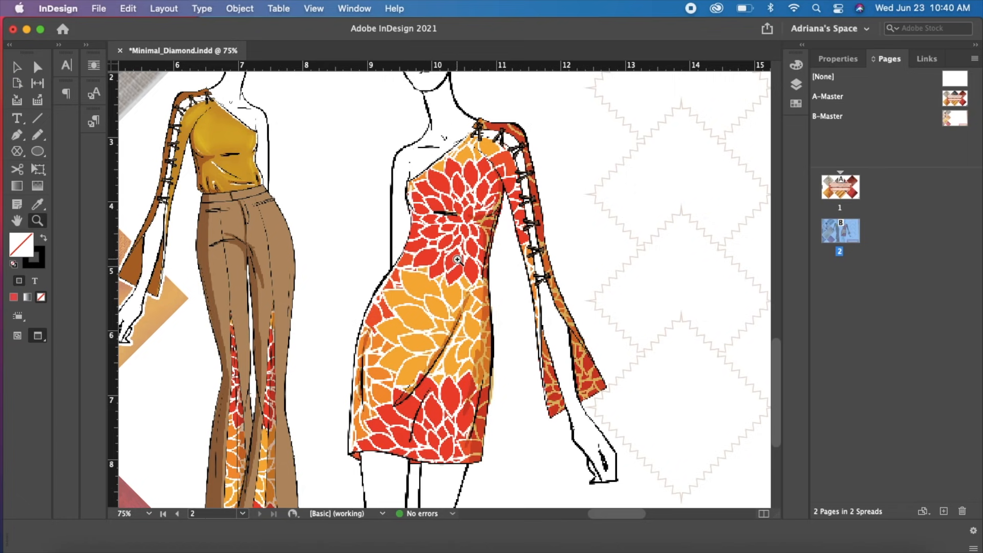
pyautogui.moveTo(615, 342); pyautogui.dragTo(462, 345)
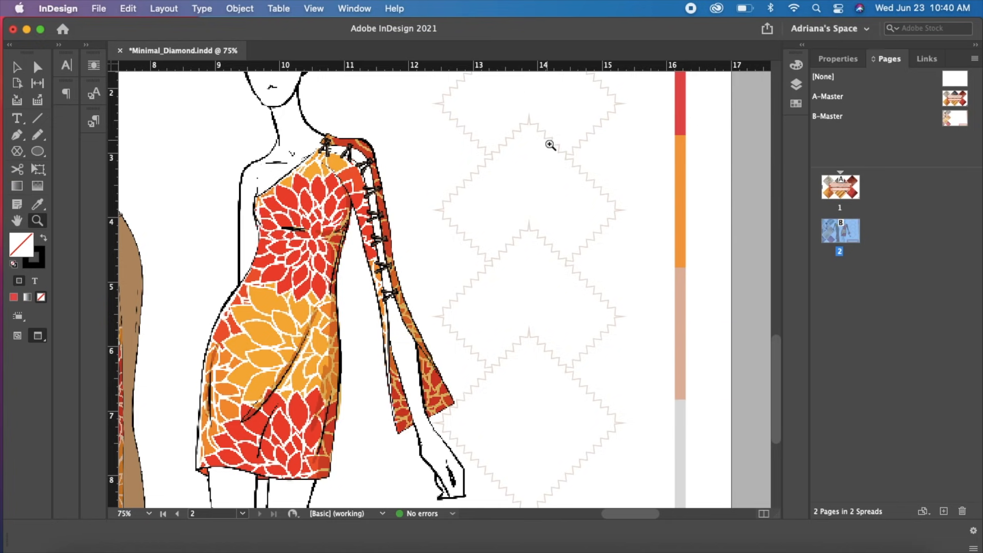
# Review the overall layouts of pages 1 and 2 together
pyautogui.press('super+minus')
pyautogui.press('super+minus')
pyautogui.press('super+minus')
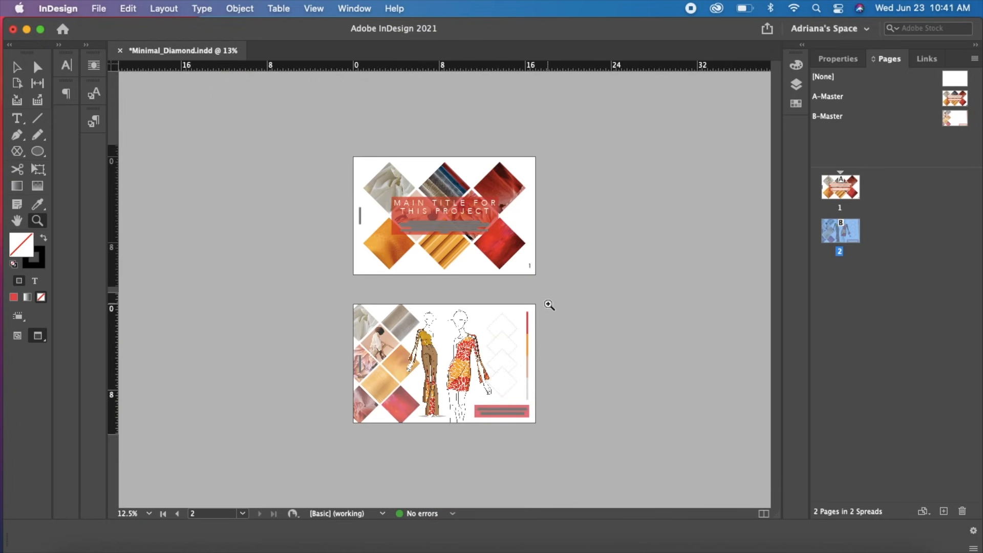
pyautogui.press('super+equal')
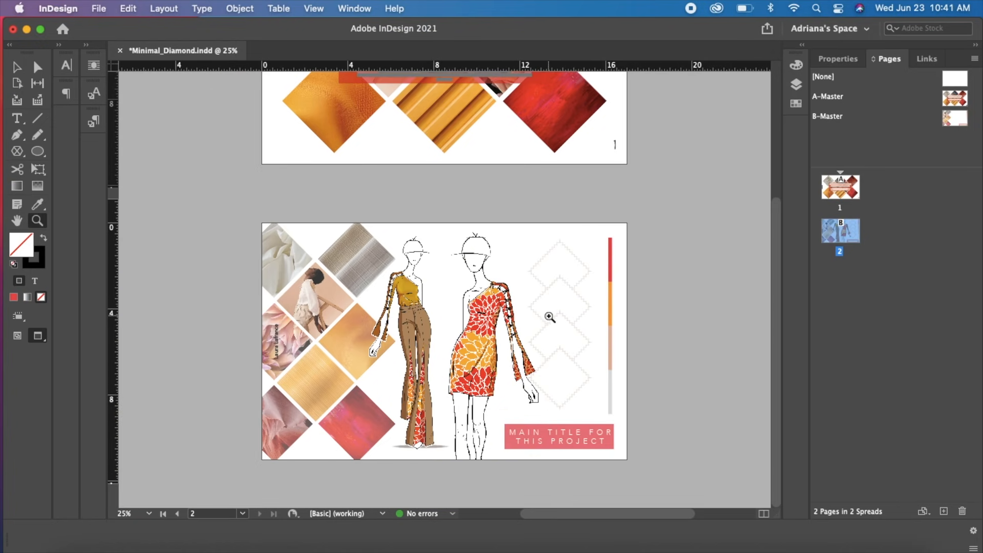
pyautogui.press('v')
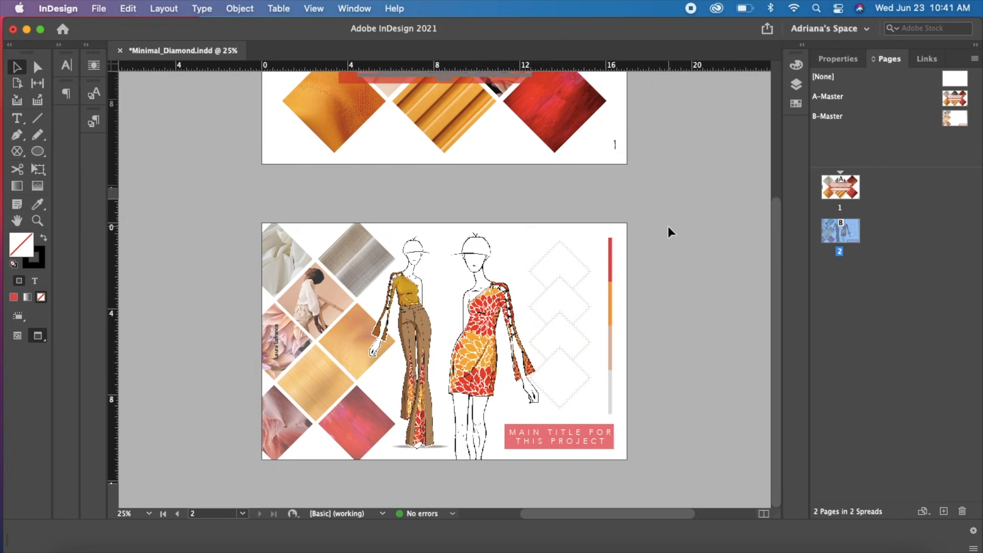
pyautogui.moveTo(677, 157); pyautogui.dragTo(691, 333)
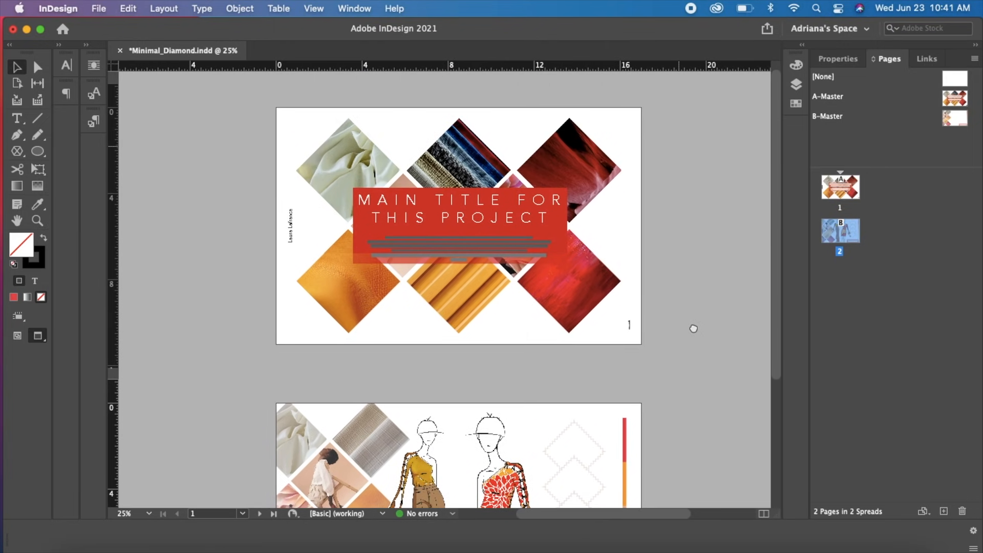
pyautogui.scroll(-5, 675, 312)
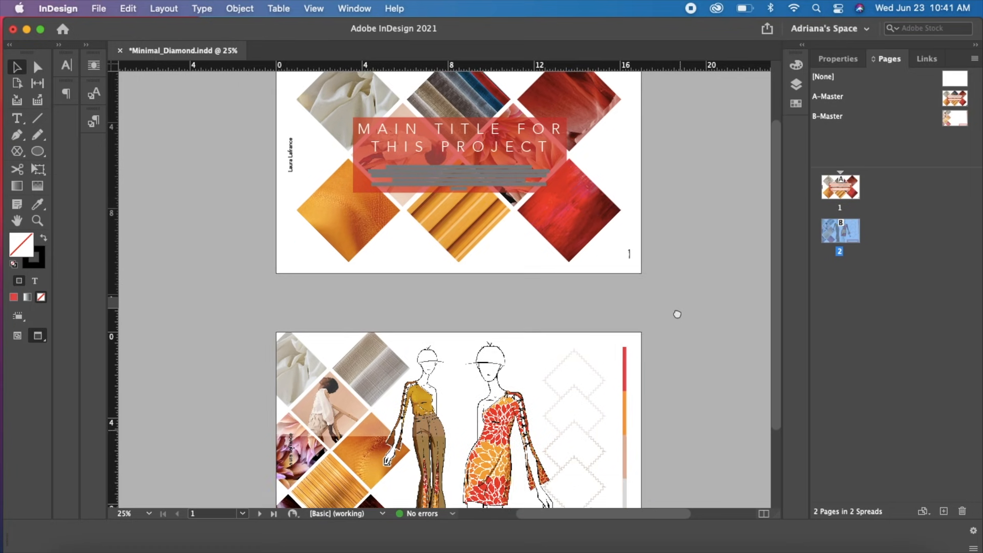